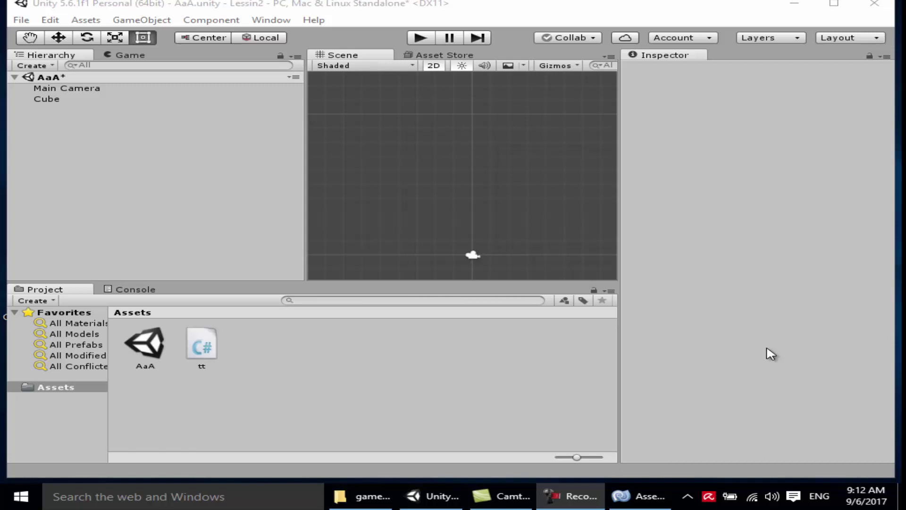
Test-run and stop the scene, then add a new cube and drag it near the top
{"action": "left_click", "coordinate": [420, 38]}
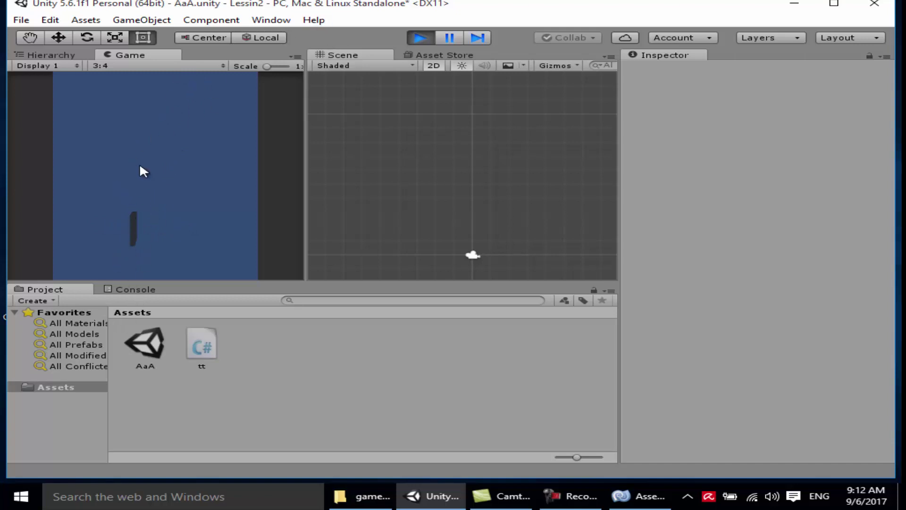
{"action": "left_click", "coordinate": [411, 37]}
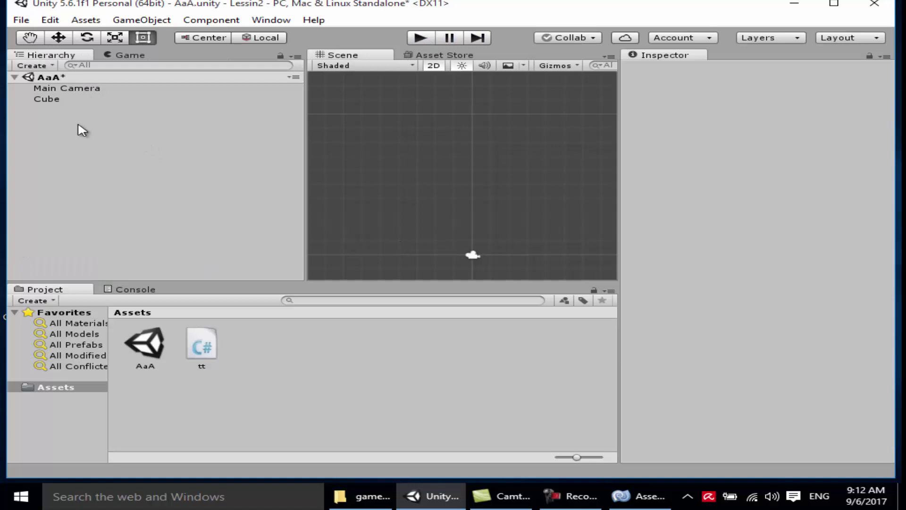
{"action": "left_click", "coordinate": [153, 22]}
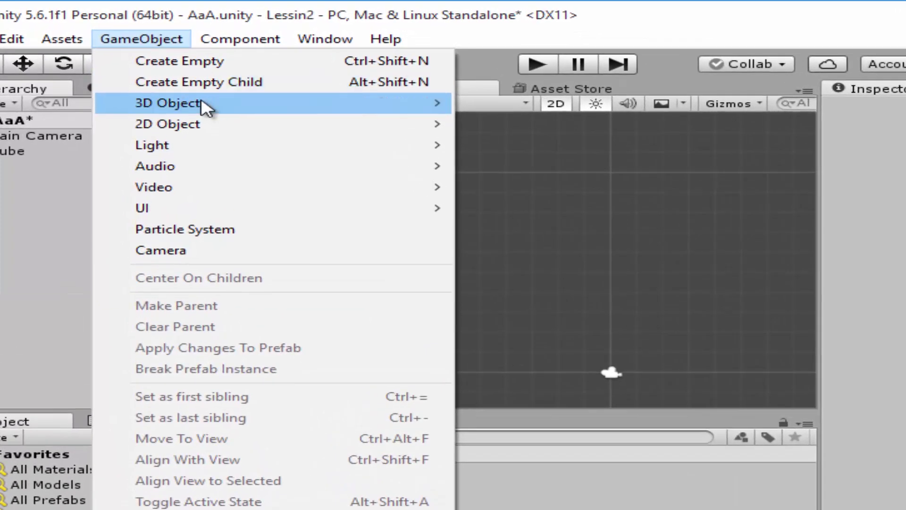
{"action": "mouse_move", "coordinate": [203, 105]}
{"action": "left_click", "coordinate": [484, 104]}
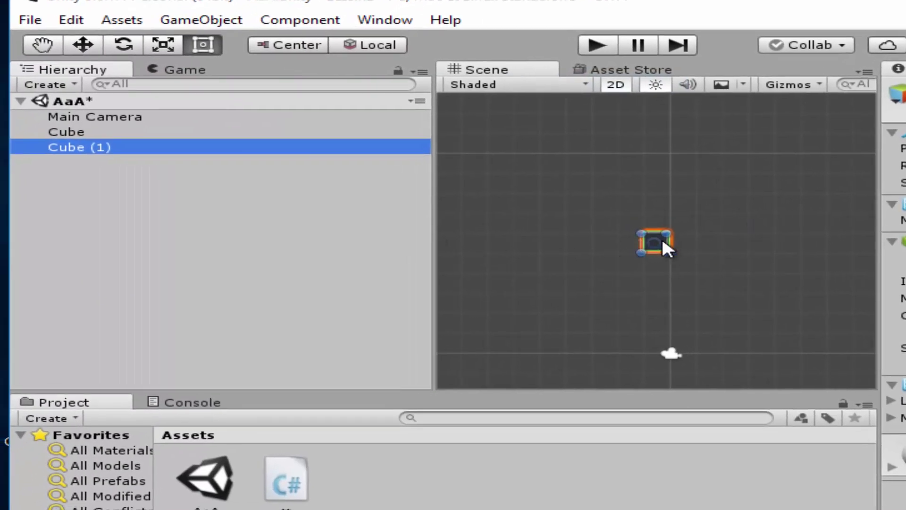
{"action": "left_click_drag", "start_coordinate": [662, 239], "coordinate": [651, 136]}
Rename the new Cube (1) object to 'cars' in the Hierarchy
{"action": "left_click", "coordinate": [100, 150]}
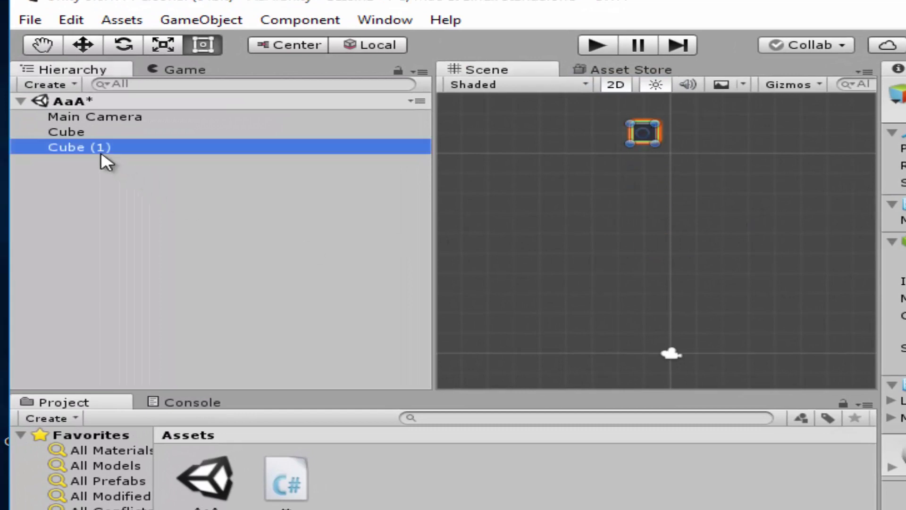
{"action": "left_click", "coordinate": [85, 145]}
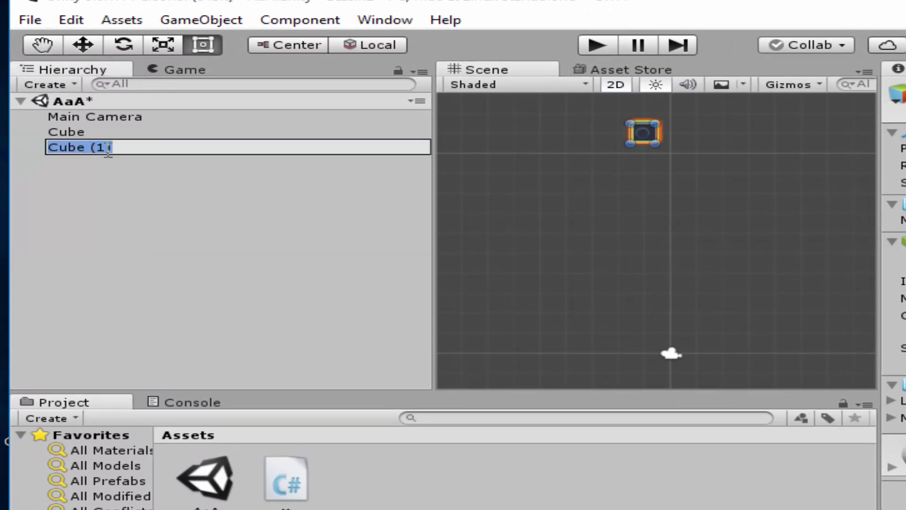
{"action": "type", "text": "cars"}
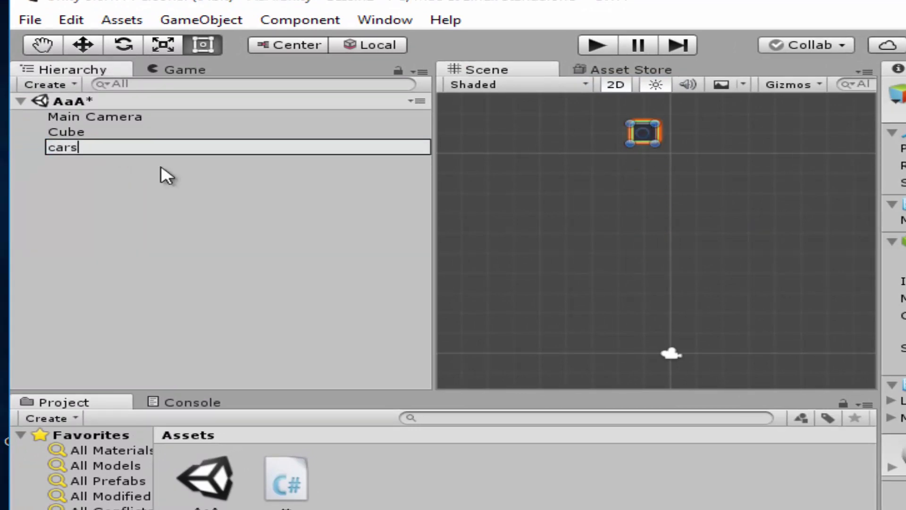
{"action": "key", "text": "Return"}
Create a new C# script named carss in the project's Assets
{"action": "right_click", "coordinate": [307, 443]}
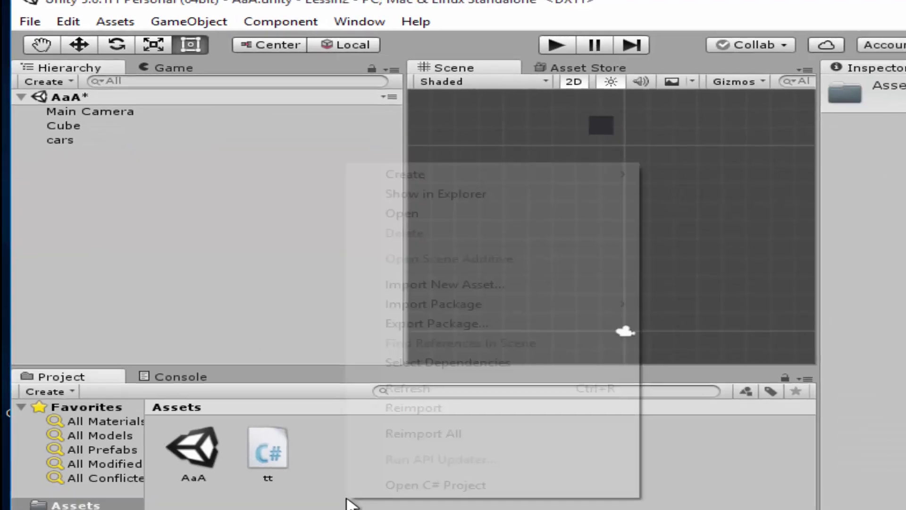
{"action": "mouse_move", "coordinate": [473, 145]}
{"action": "left_click", "coordinate": [537, 162]}
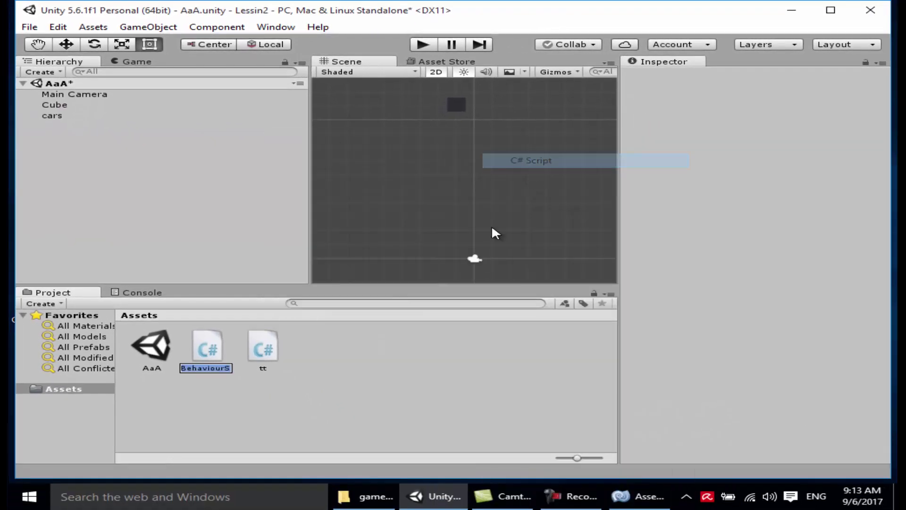
{"action": "type", "text": "carss"}
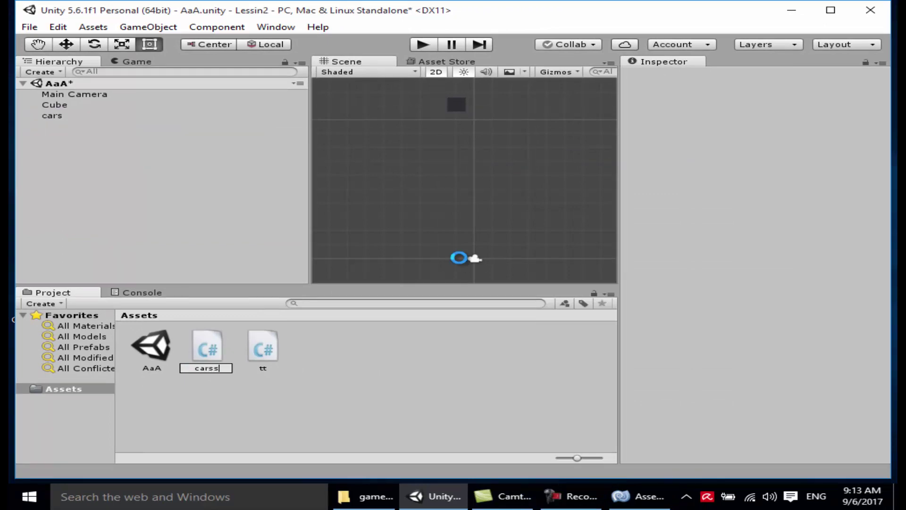
{"action": "key", "text": "Return"}
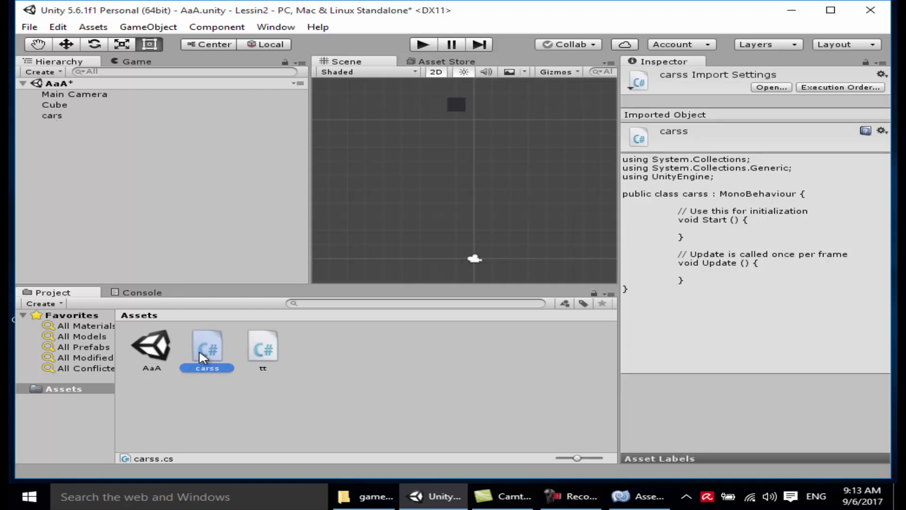
Attach carss to the cars object and confirm it appears among its components
{"action": "left_click_drag", "start_coordinate": [198, 364], "coordinate": [56, 118]}
{"action": "left_click", "coordinate": [55, 116]}
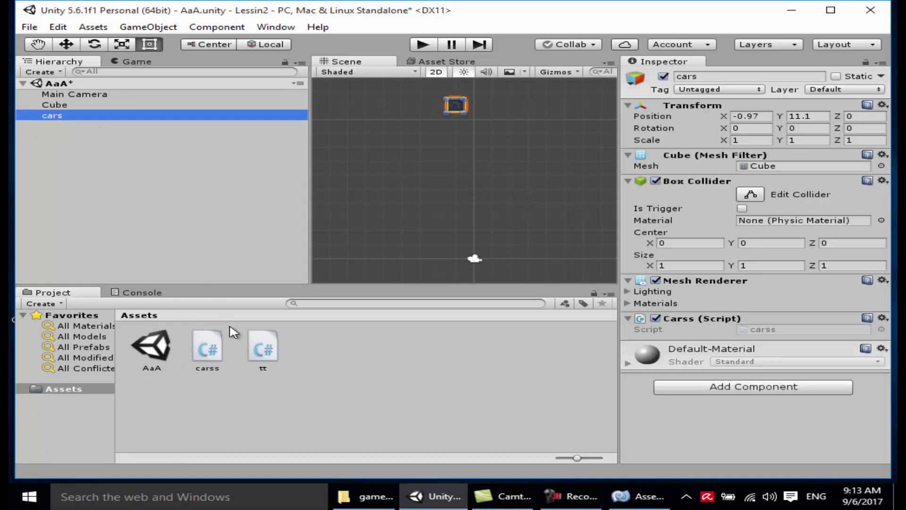
{"action": "left_click", "coordinate": [212, 347]}
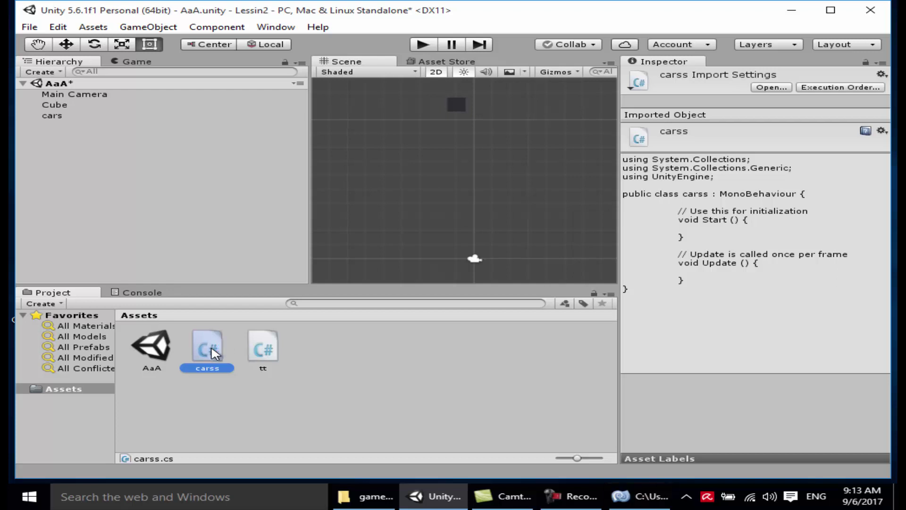
Replace the comment above Start in carss.cs with 'public float spedd = 8;'
{"action": "left_click", "coordinate": [639, 495]}
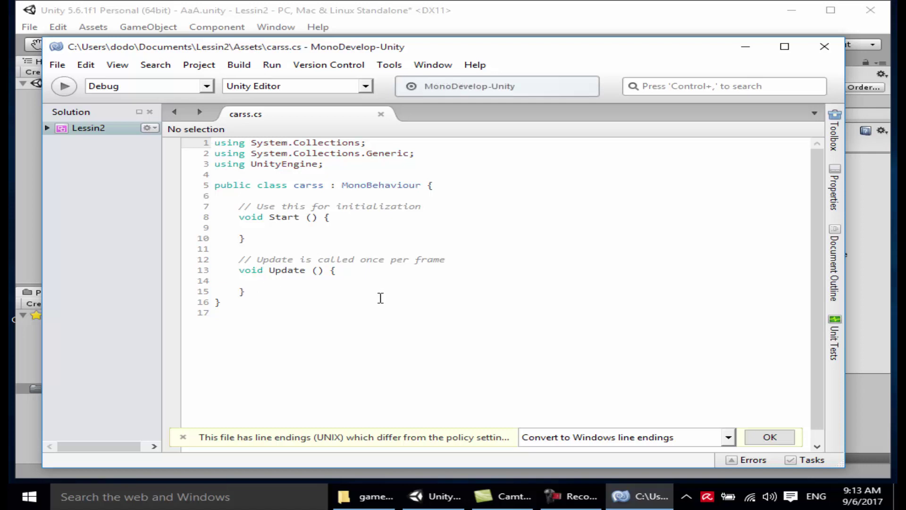
{"action": "scroll", "coordinate": [333, 266], "scroll_direction": "up", "scroll_amount": 2, "text": "ctrl"}
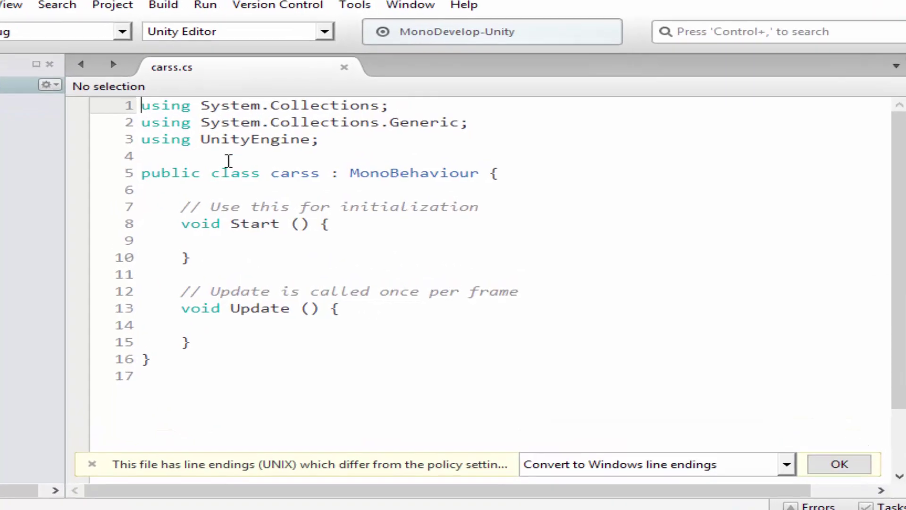
{"action": "left_click", "coordinate": [295, 220]}
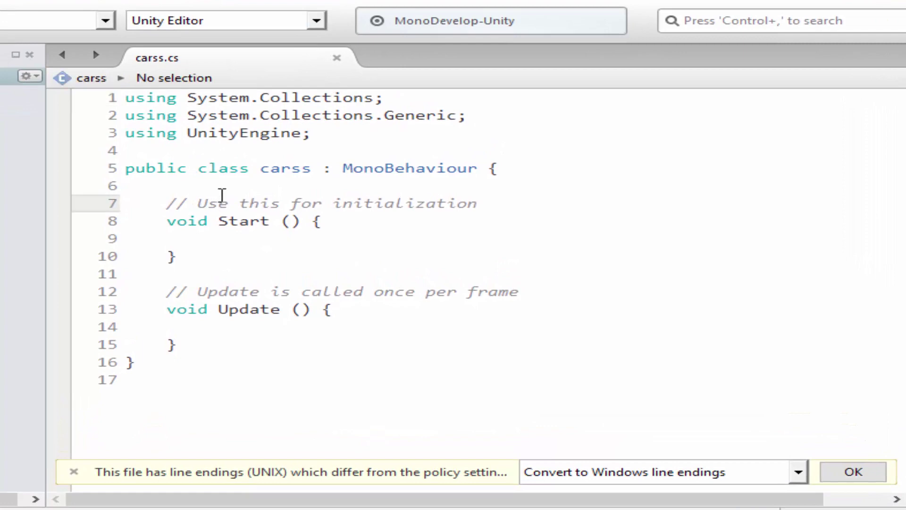
{"action": "mouse_move", "coordinate": [163, 203]}
{"action": "left_mouse_down"}
{"action": "mouse_move", "coordinate": [542, 219]}
{"action": "mouse_move", "coordinate": [550, 206]}
{"action": "left_mouse_up"}
{"action": "key", "text": "BackSpace"}
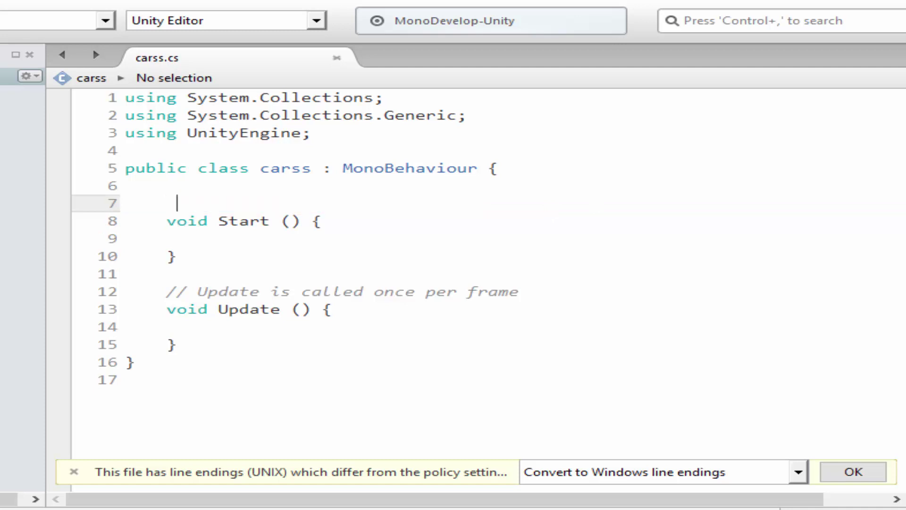
{"action": "type", "text": "piblic "}
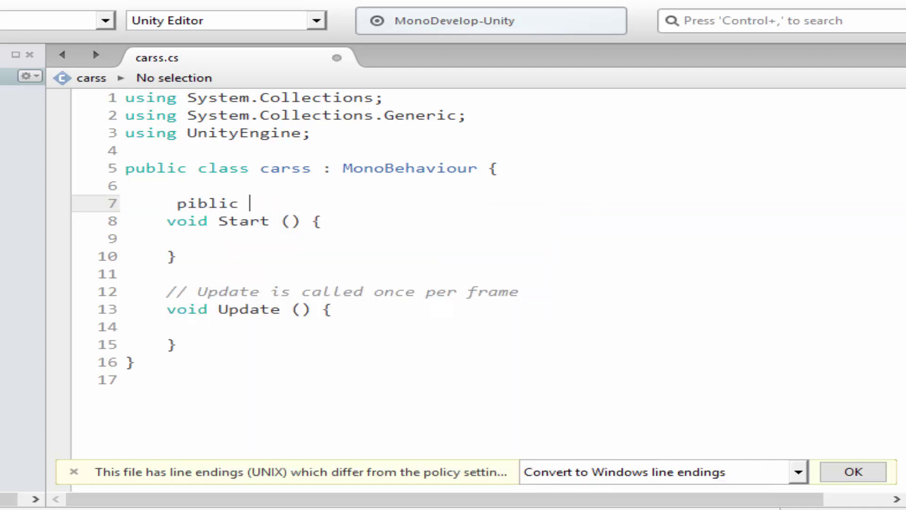
{"action": "type", "text": "floa"}
{"action": "key", "text": "BackSpace"}
{"action": "key", "text": "BackSpace"}
{"action": "key", "text": "BackSpace"}
{"action": "key", "text": "BackSpace"}
{"action": "key", "text": "BackSpace"}
{"action": "key", "text": "BackSpace"}
{"action": "key", "text": "BackSpace"}
{"action": "key", "text": "BackSpace"}
{"action": "key", "text": "BackSpace"}
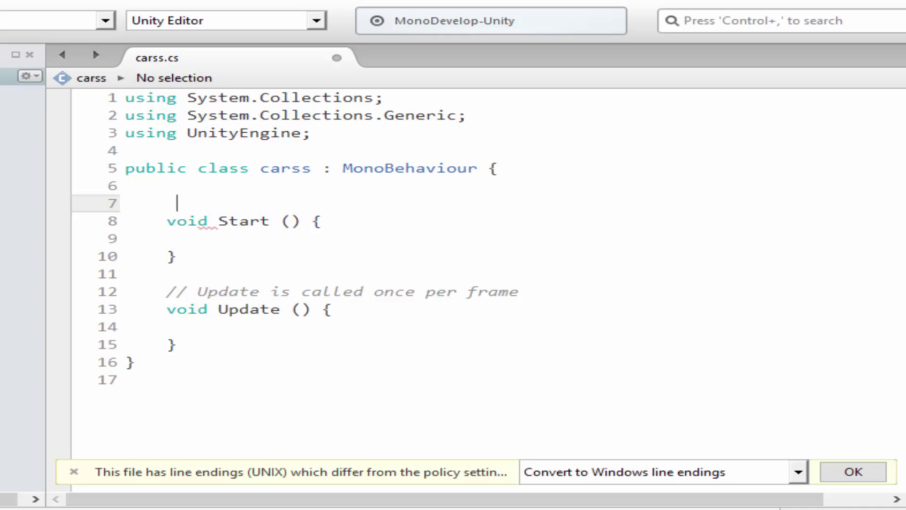
{"action": "type", "text": "public "}
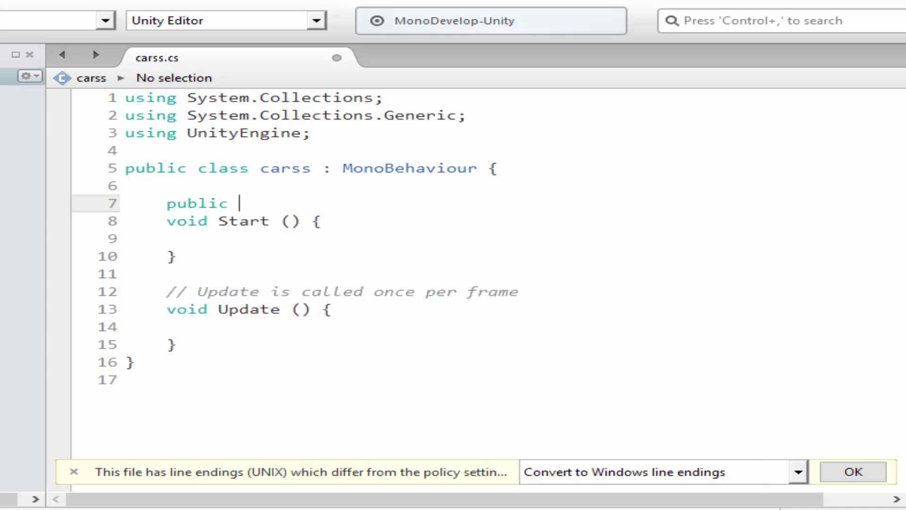
{"action": "type", "text": "float "}
{"action": "type", "text": "spedd = "}
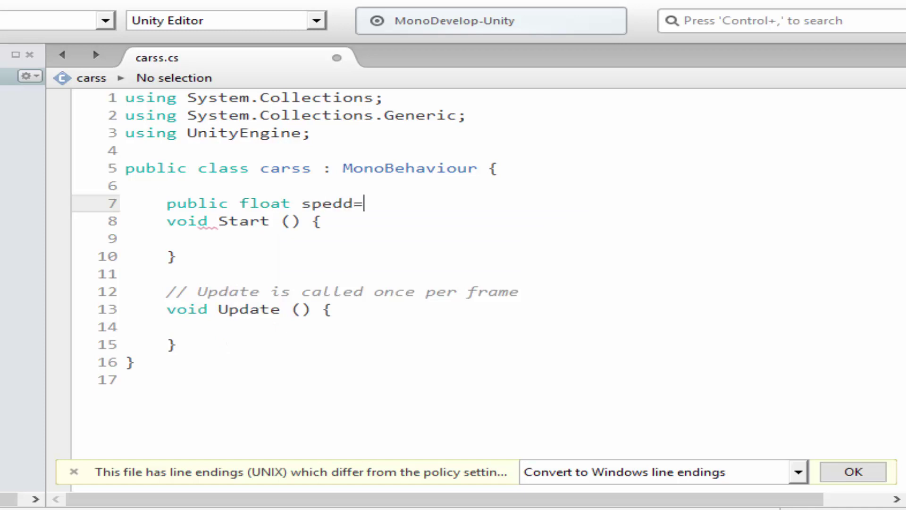
{"action": "type", "text": "8;"}
{"action": "key", "text": "Return"}
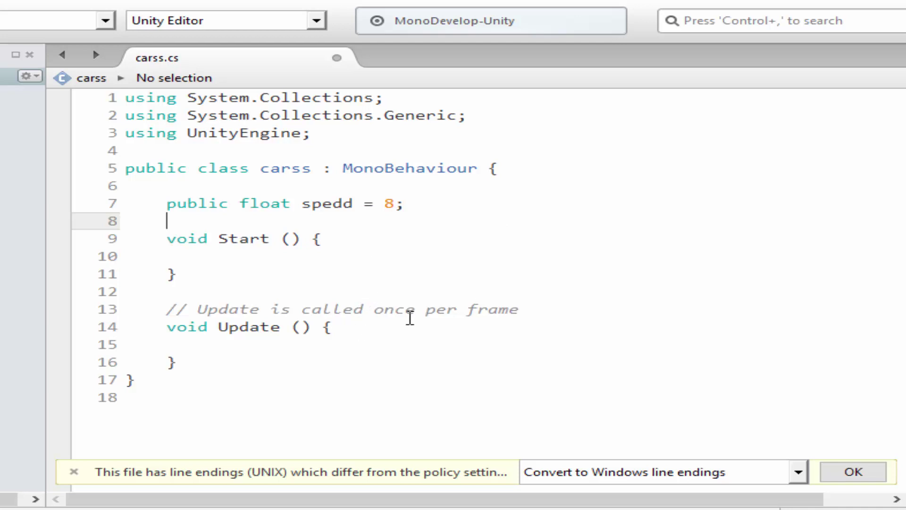
Begin Update's line with transform.Translate(Vector3.down using autocomplete
{"action": "left_click", "coordinate": [255, 348]}
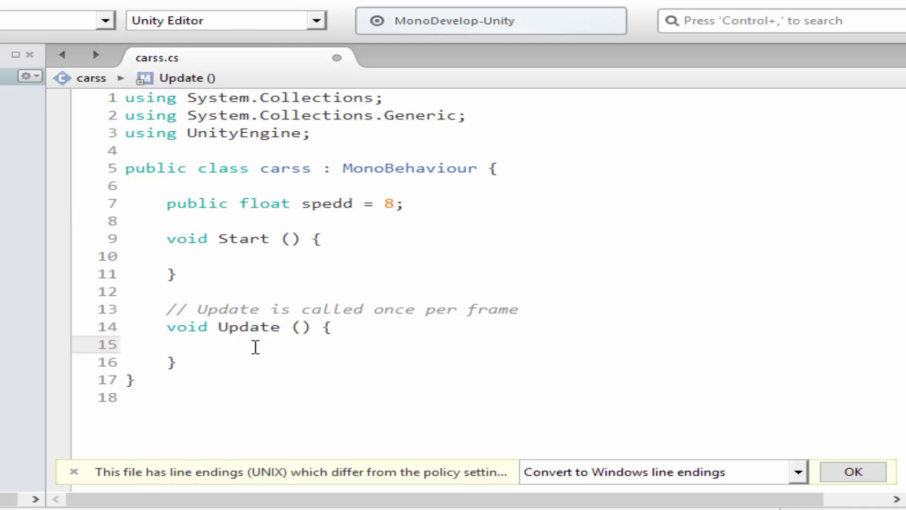
{"action": "type", "text": "trans"}
{"action": "key", "text": "Return"}
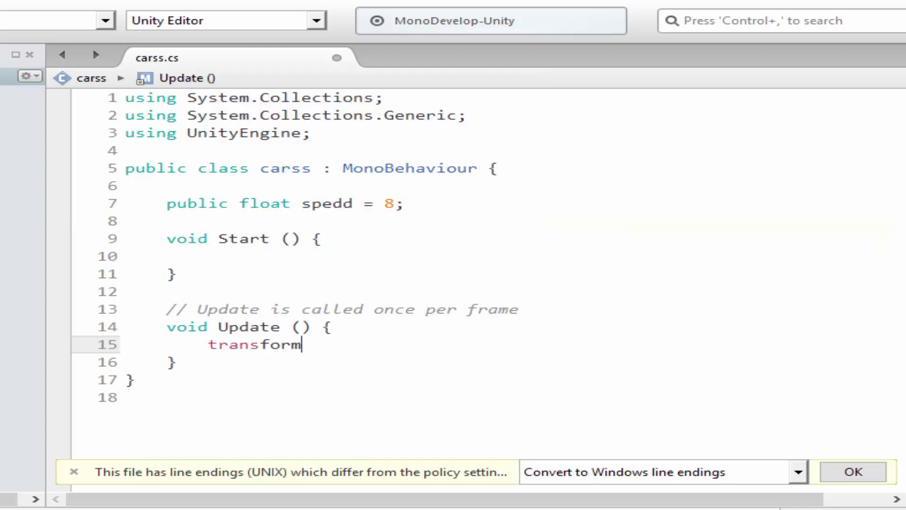
{"action": "type", "text": ".t"}
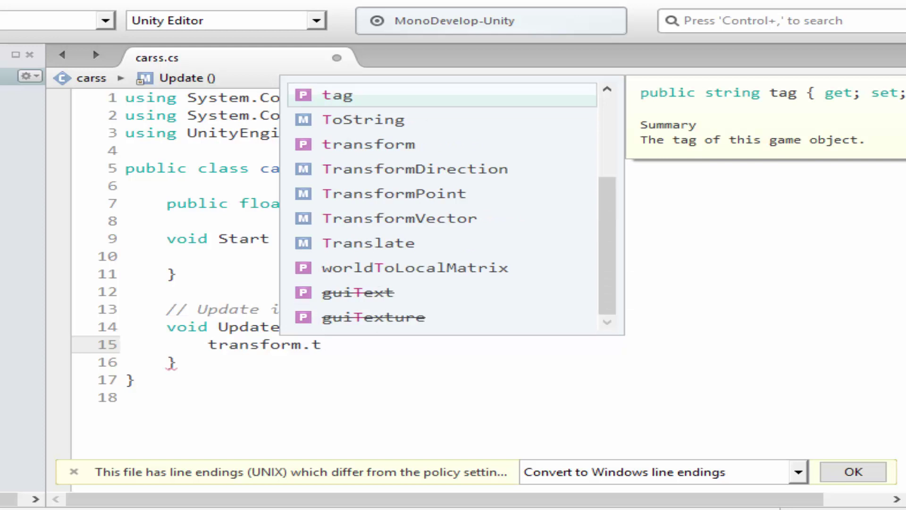
{"action": "type", "text": "rans"}
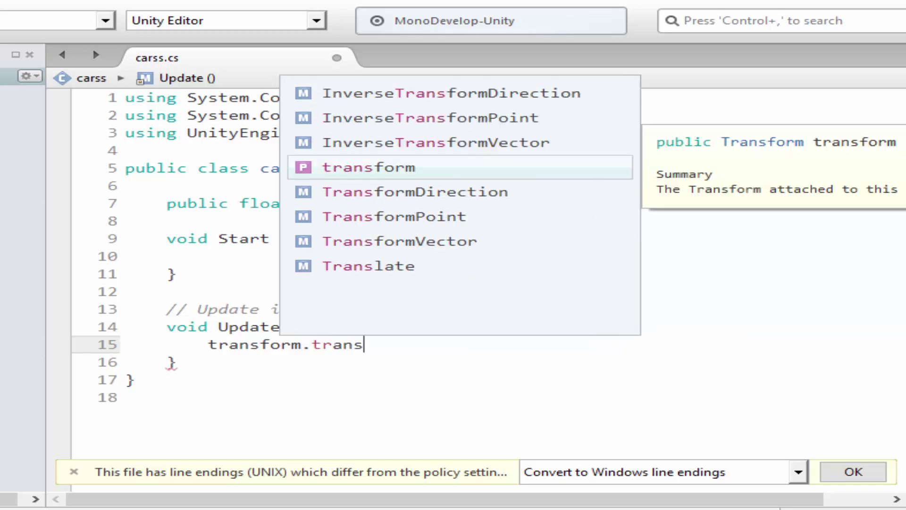
{"action": "type", "text": "la"}
{"action": "key", "text": "Return"}
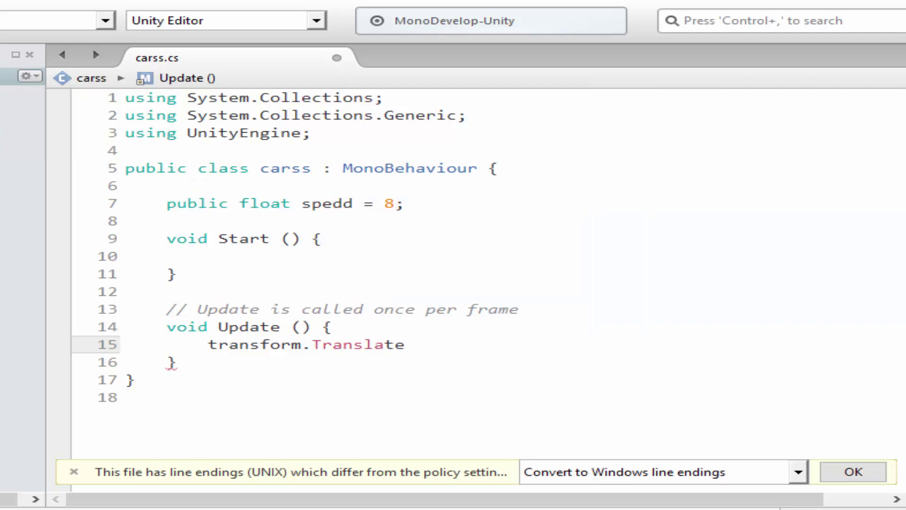
{"action": "type", "text": "("}
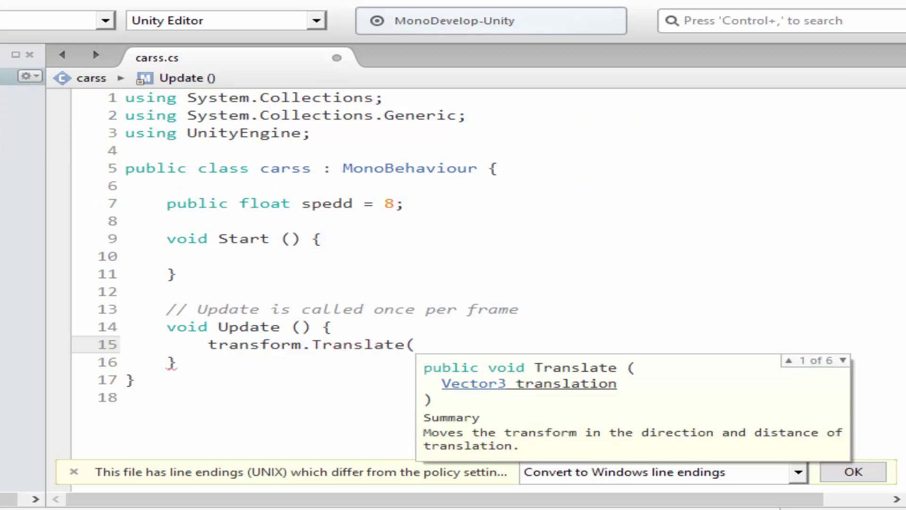
{"action": "type", "text": "Ver"}
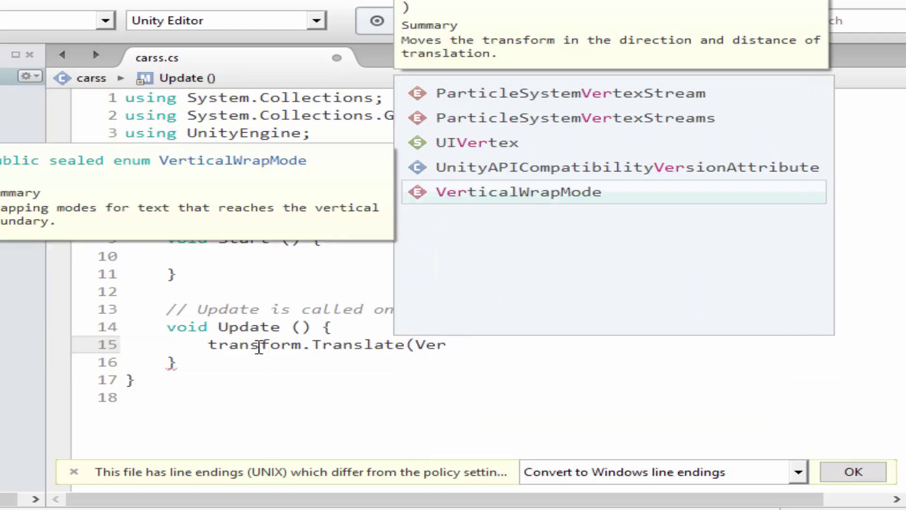
{"action": "type", "text": "c"}
{"action": "key", "text": "BackSpace"}
{"action": "key", "text": "BackSpace"}
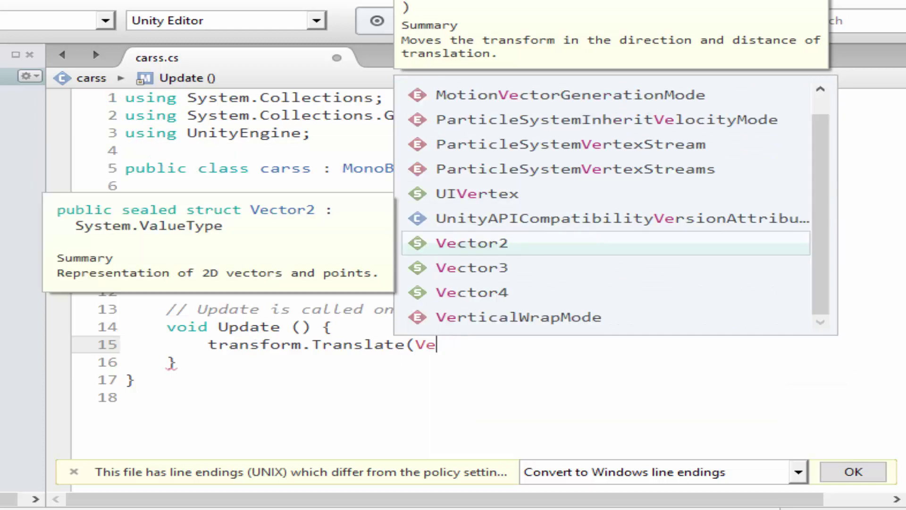
{"action": "type", "text": "cto"}
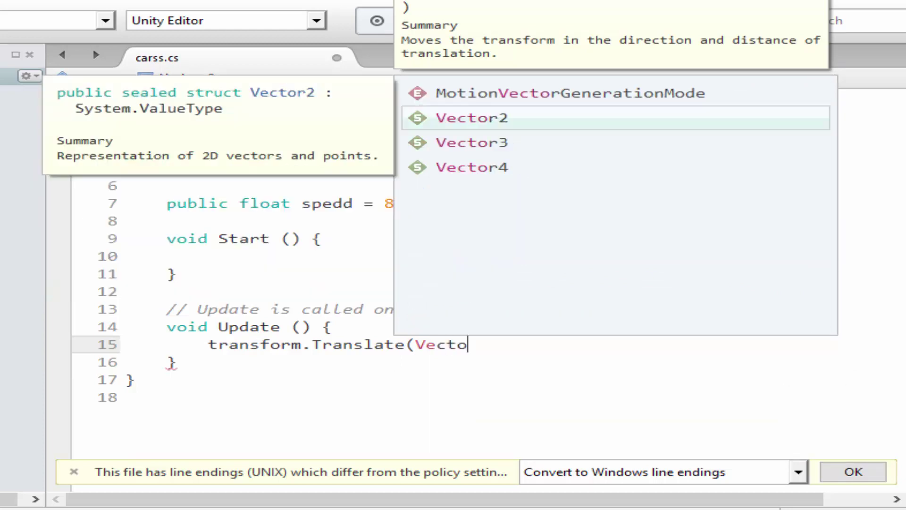
{"action": "key", "text": "Down"}
{"action": "key", "text": "Return"}
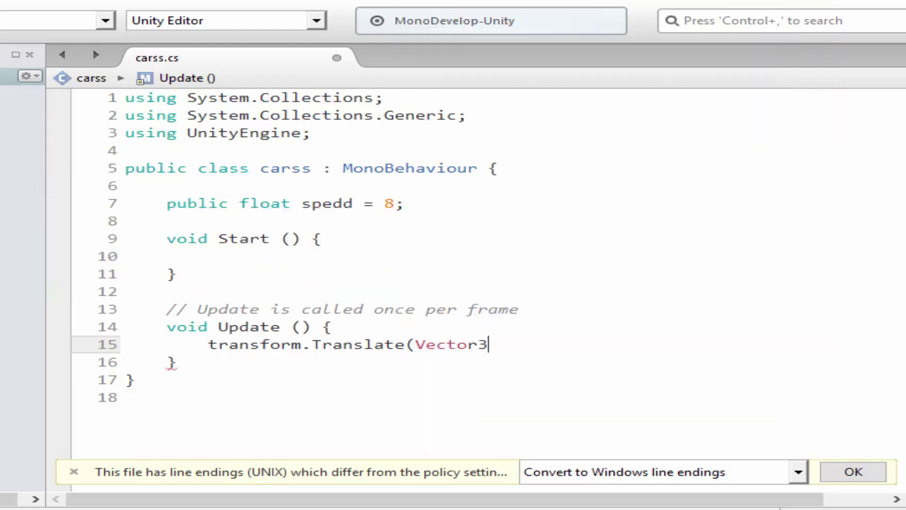
{"action": "type", "text": ".d"}
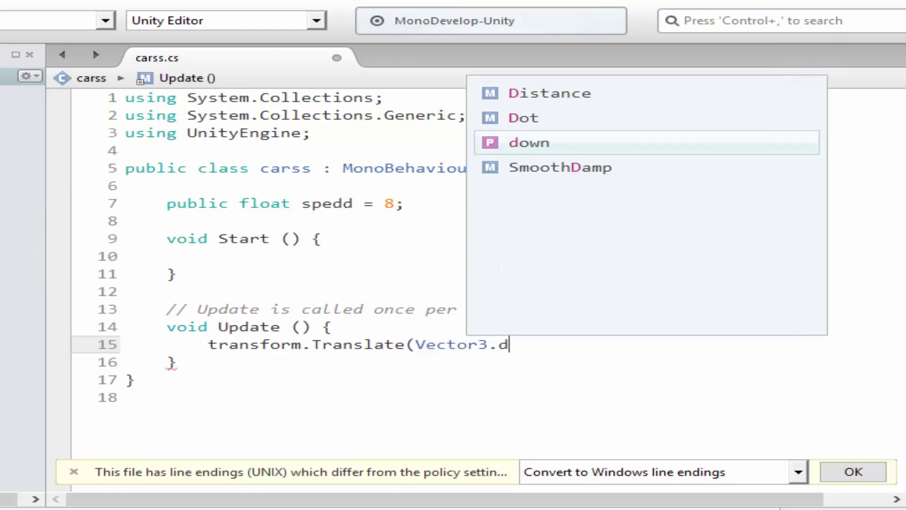
{"action": "type", "text": "o"}
{"action": "key", "text": "Return"}
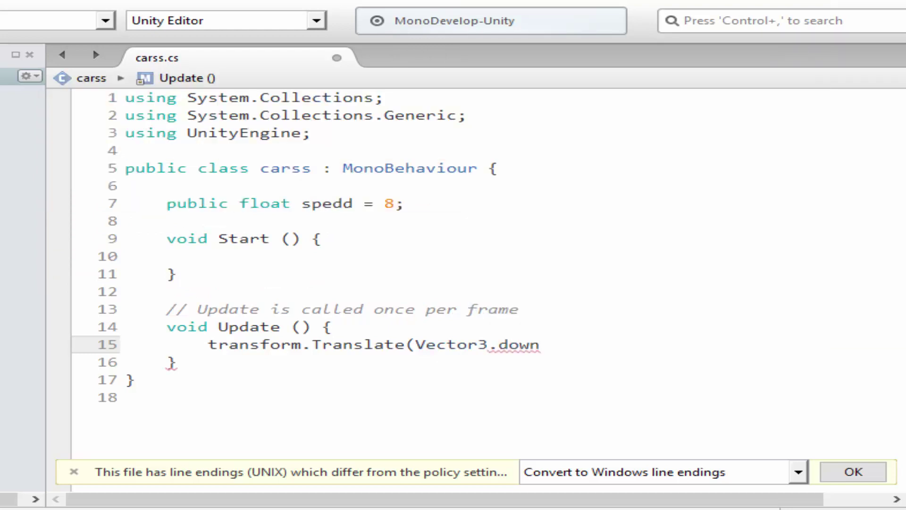
Finish it with * spedd * Time.deltaTime);, correcting the misspelled spped to spedd
{"action": "type", "text": "*"}
{"action": "type", "text": " spped *"}
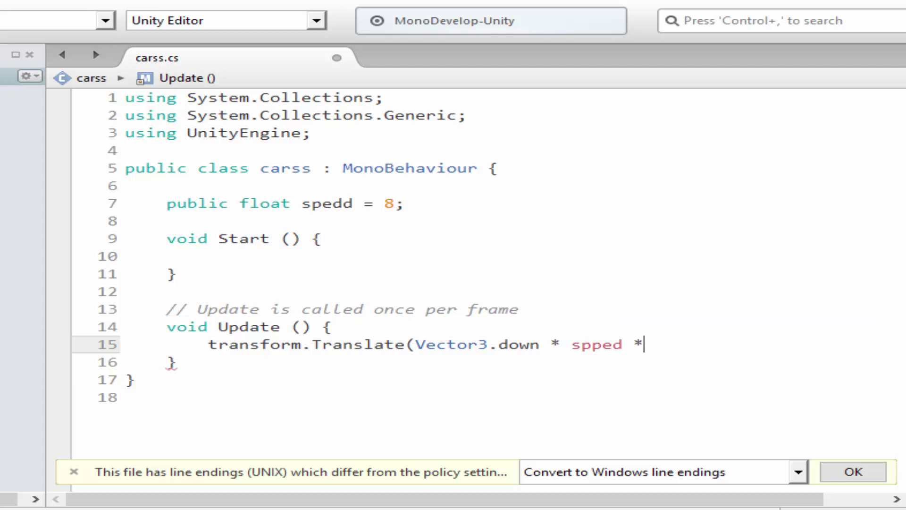
{"action": "type", "text": "To"}
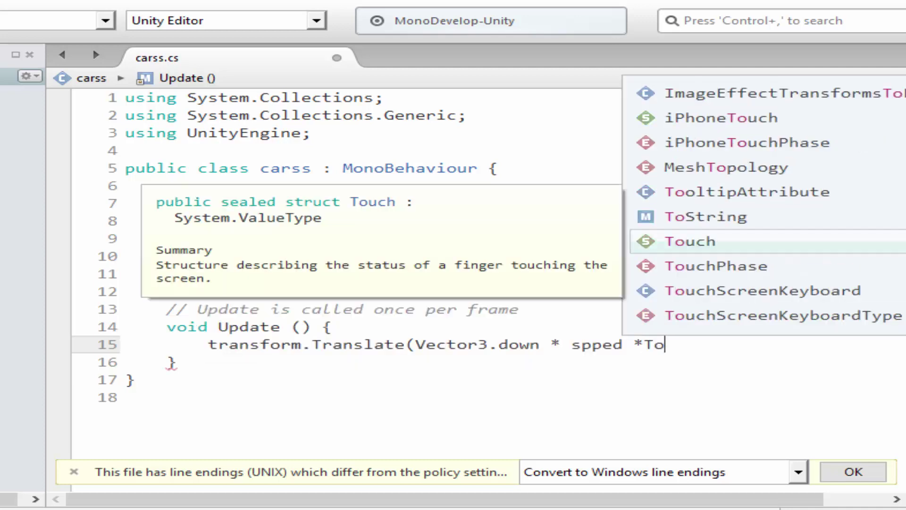
{"action": "key", "text": "BackSpace"}
{"action": "type", "text": "ime."}
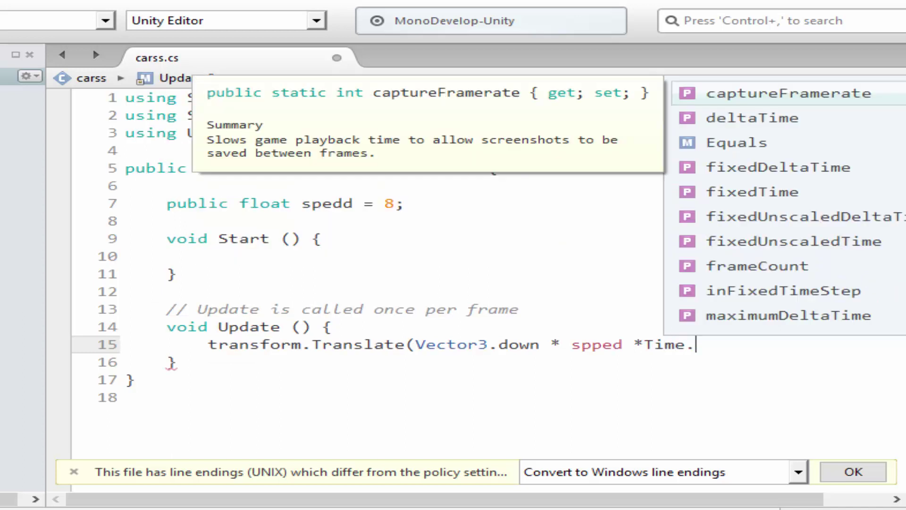
{"action": "key", "text": "Down"}
{"action": "key", "text": "Return"}
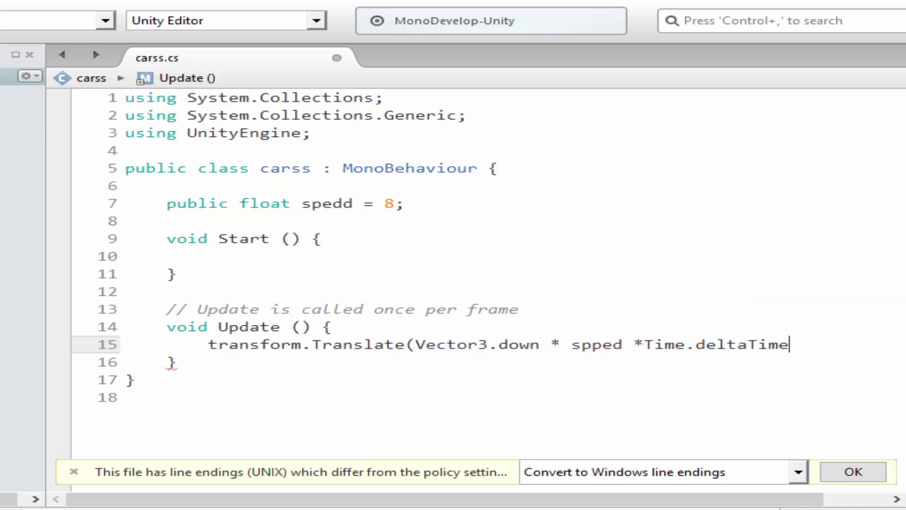
{"action": "type", "text": ");"}
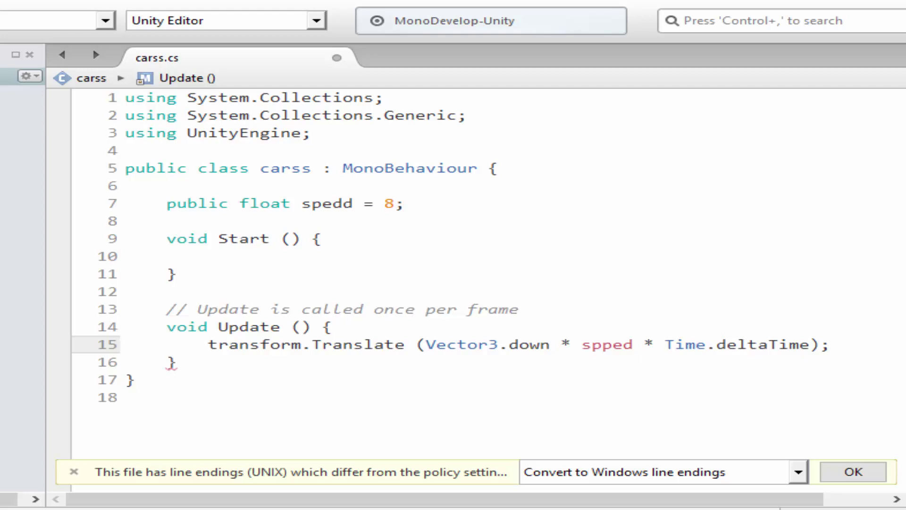
{"action": "double_click", "coordinate": [321, 206]}
{"action": "key", "text": "ctrl+c"}
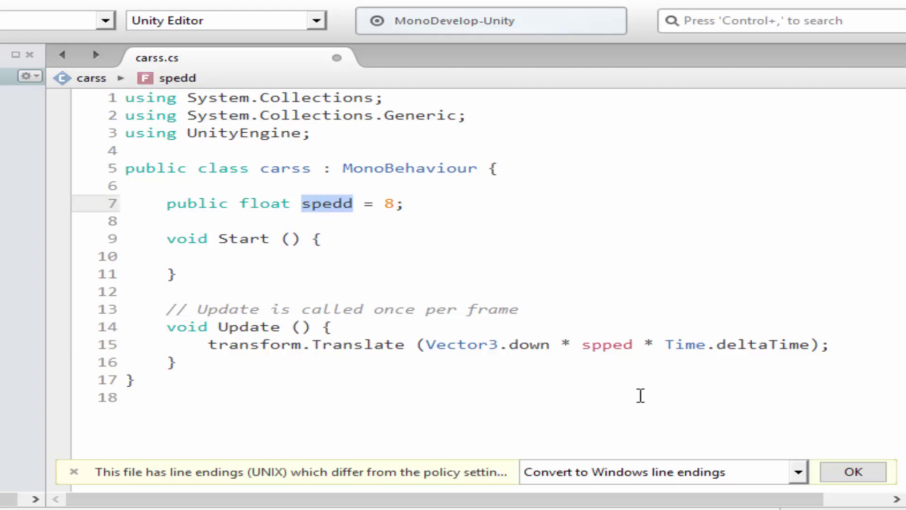
{"action": "double_click", "coordinate": [608, 346]}
{"action": "key", "text": "ctrl+v"}
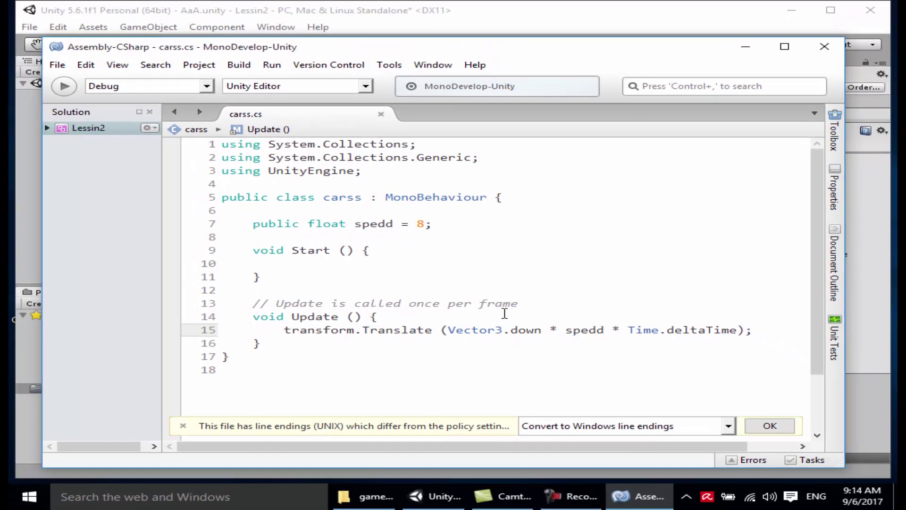
Turn cars into a prefab in Assets and delete the original from the scene
{"action": "left_click", "coordinate": [436, 498]}
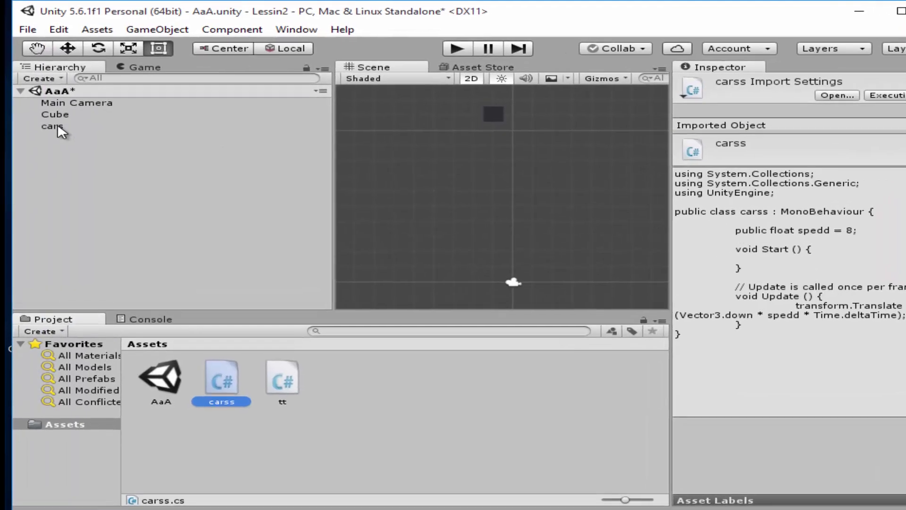
{"action": "left_click", "coordinate": [59, 117]}
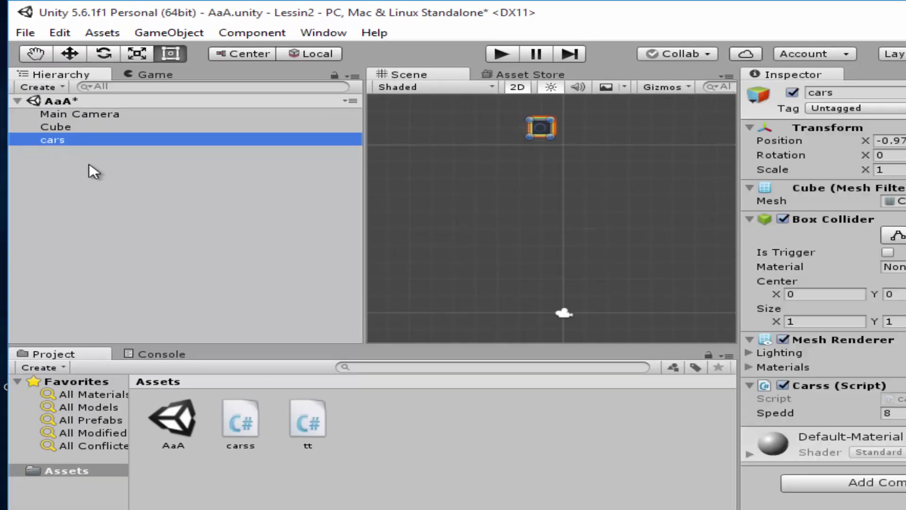
{"action": "left_click_drag", "start_coordinate": [53, 142], "coordinate": [410, 436]}
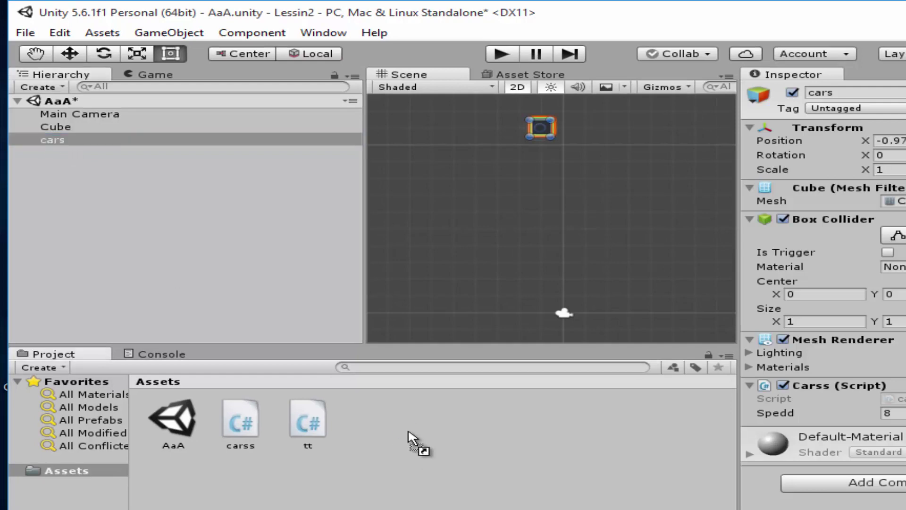
{"action": "left_click", "coordinate": [66, 144]}
{"action": "key", "text": "Delete"}
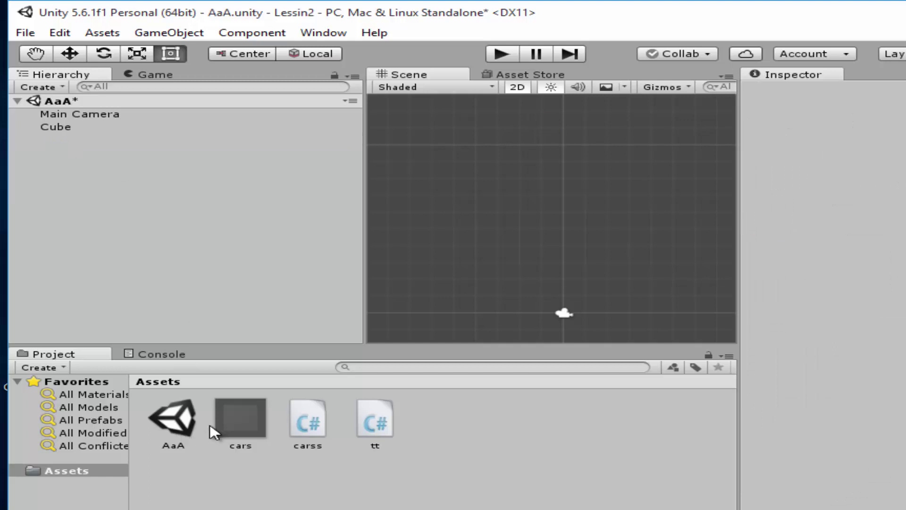
Place three cars prefab instances spread across the scene's top, then start the game
{"action": "mouse_move", "coordinate": [219, 425]}
{"action": "left_mouse_down"}
{"action": "mouse_move", "coordinate": [143, 296]}
{"action": "mouse_move", "coordinate": [105, 289]}
{"action": "left_mouse_up"}
{"action": "left_click_drag", "start_coordinate": [222, 405], "coordinate": [91, 222]}
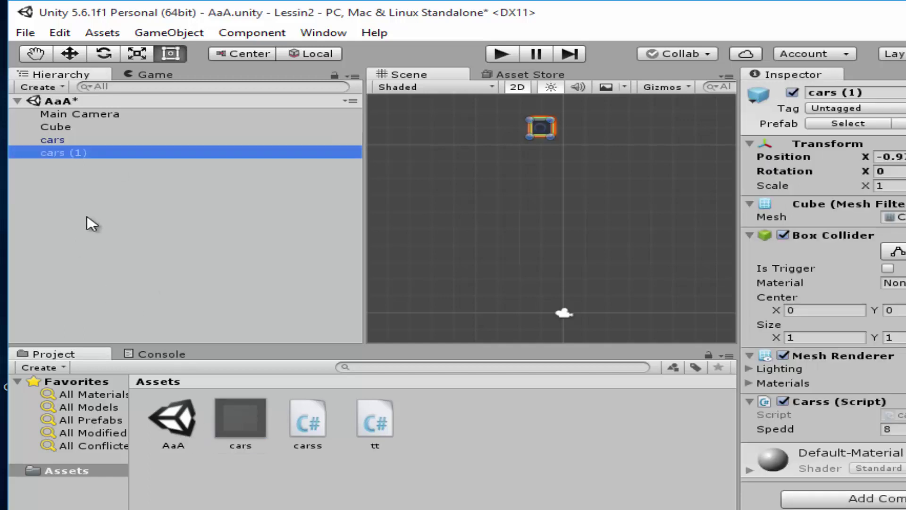
{"action": "left_click_drag", "start_coordinate": [241, 401], "coordinate": [75, 212]}
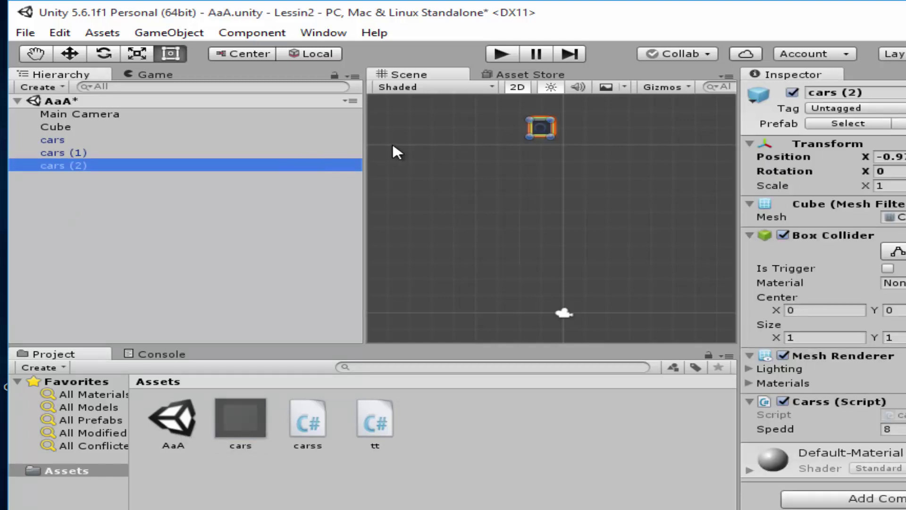
{"action": "left_click_drag", "start_coordinate": [539, 123], "coordinate": [433, 124]}
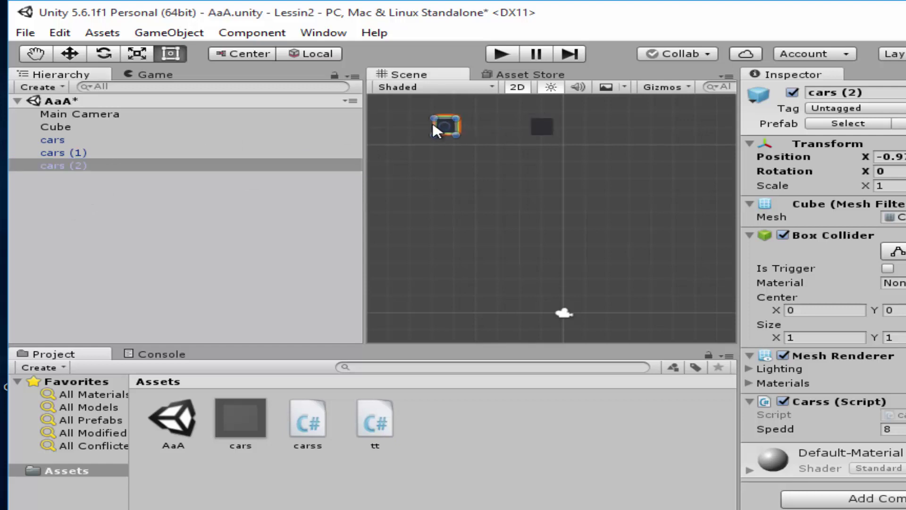
{"action": "left_click", "coordinate": [519, 126]}
{"action": "left_click", "coordinate": [542, 128]}
{"action": "left_click_drag", "start_coordinate": [541, 123], "coordinate": [620, 120]}
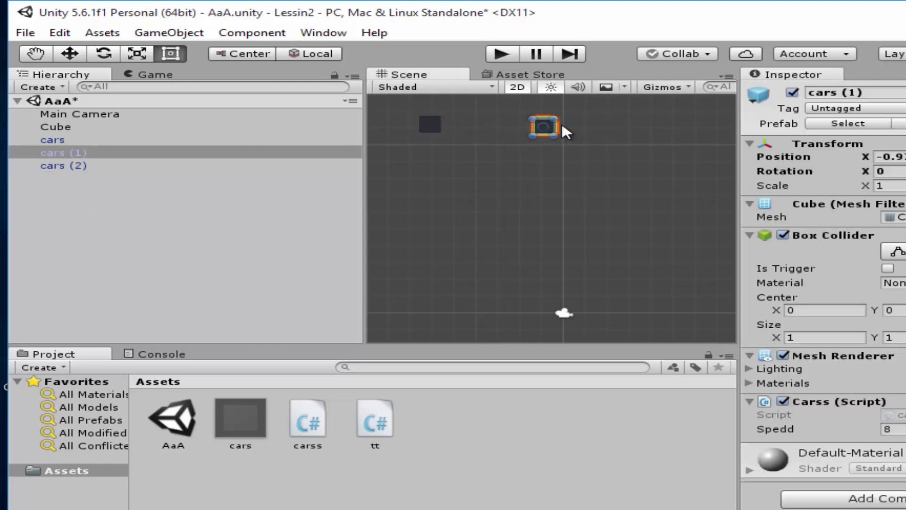
{"action": "left_click", "coordinate": [543, 127]}
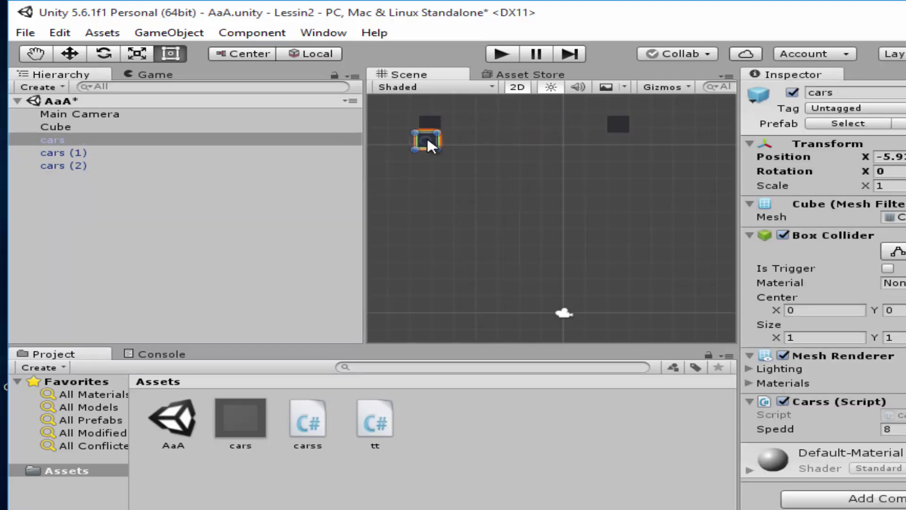
{"action": "left_click_drag", "start_coordinate": [502, 144], "coordinate": [518, 135]}
{"action": "left_click", "coordinate": [502, 54]}
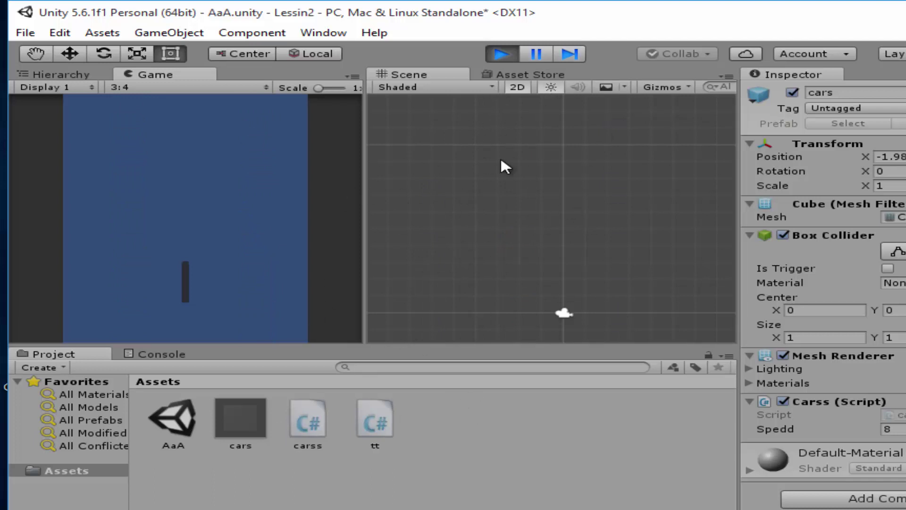
Stop play mode and delete the cars (1) and cars (2) copies, leaving only cars
{"action": "left_click", "coordinate": [498, 54]}
{"action": "left_click", "coordinate": [68, 137]}
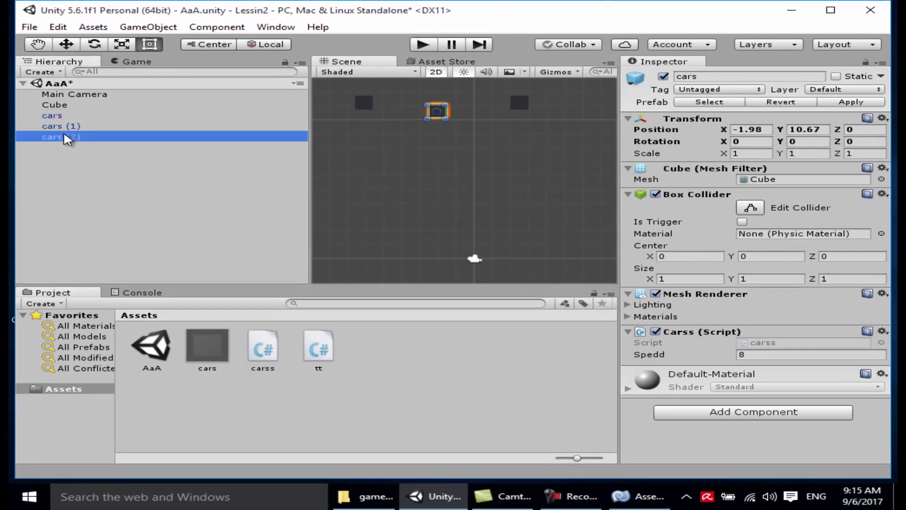
{"action": "left_click", "coordinate": [60, 126]}
{"action": "key", "text": "Delete"}
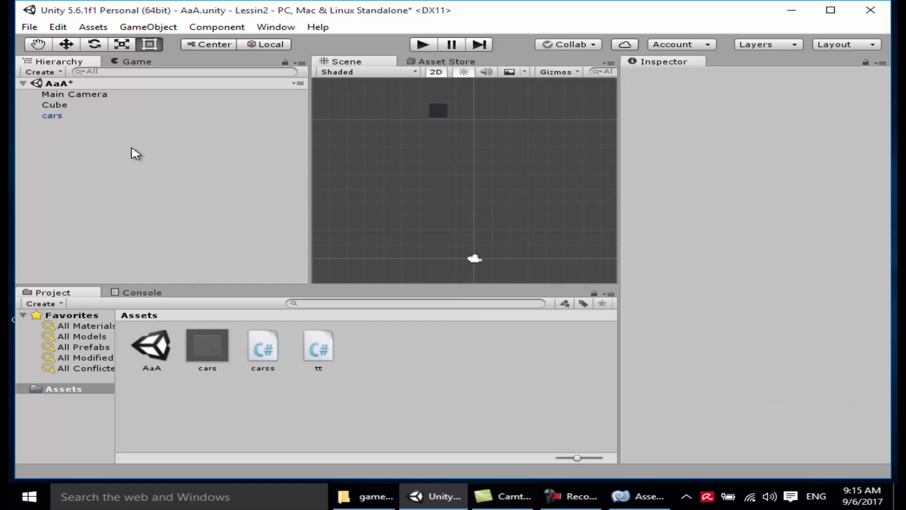
{"action": "left_click", "coordinate": [52, 117]}
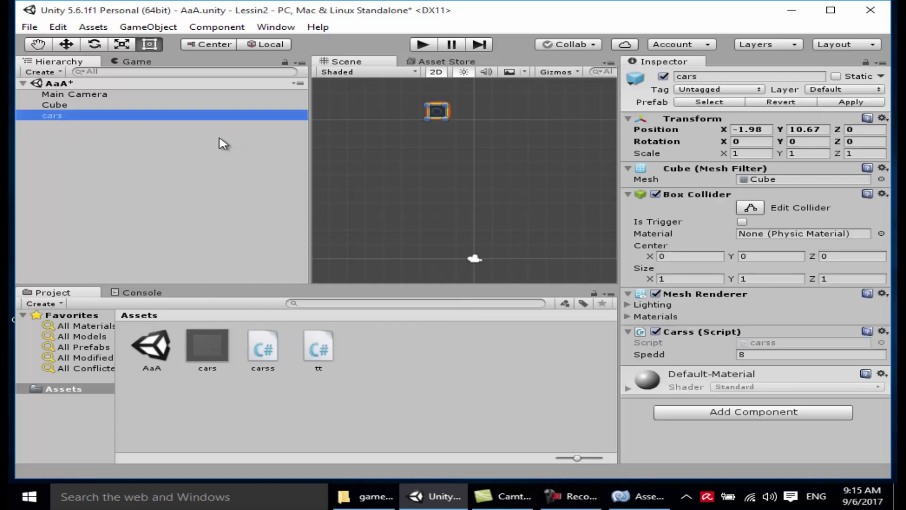
Add a new empty GameObject to the scene
{"action": "left_click", "coordinate": [151, 146]}
{"action": "left_click", "coordinate": [159, 28]}
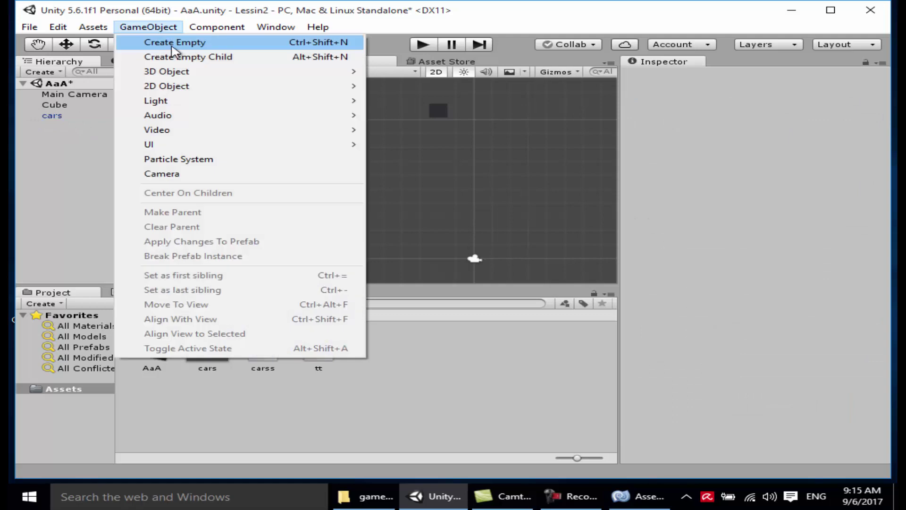
{"action": "left_click", "coordinate": [171, 43]}
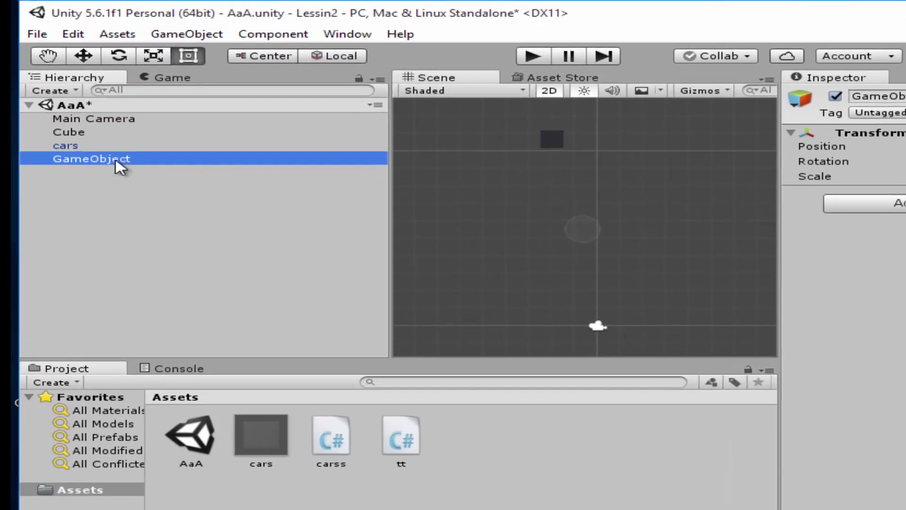
{"action": "left_click", "coordinate": [114, 161]}
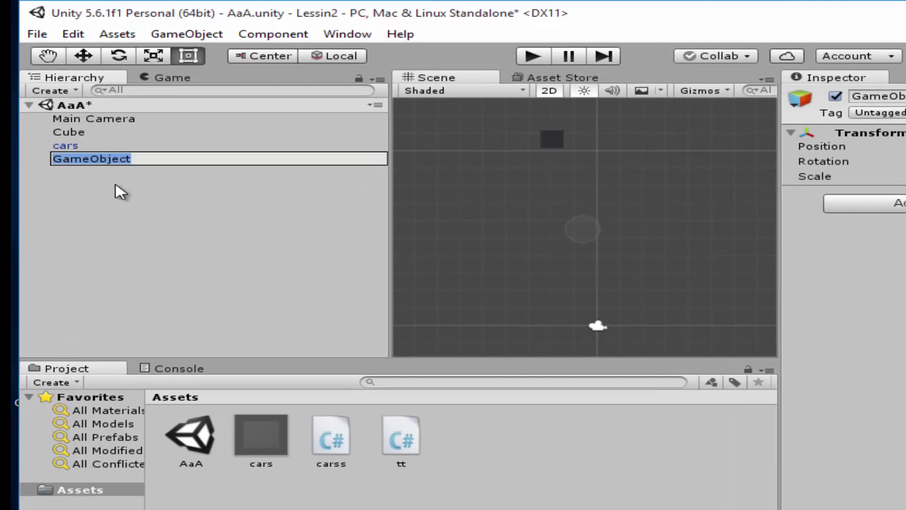
{"action": "right_click", "coordinate": [111, 161]}
{"action": "left_click", "coordinate": [164, 190]}
Create a C# script in Assets and name it GameObjects
{"action": "left_click", "coordinate": [476, 437]}
{"action": "right_click", "coordinate": [475, 435]}
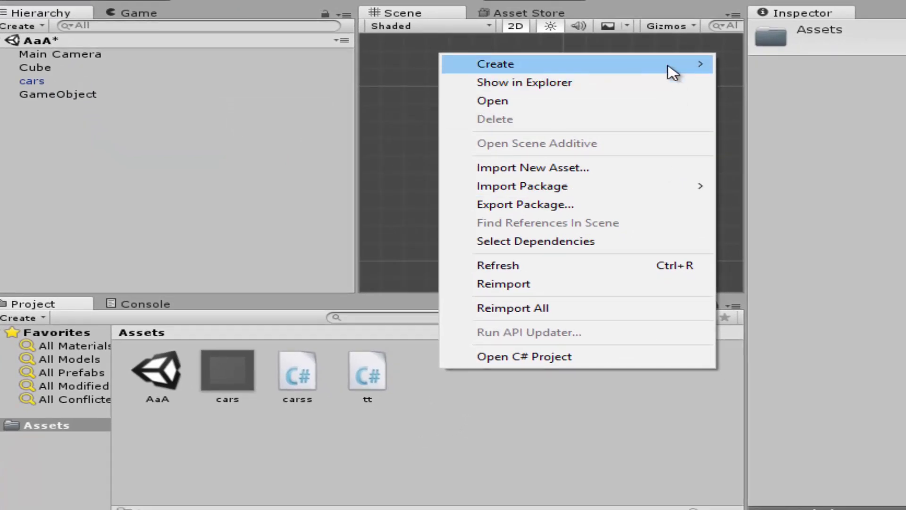
{"action": "mouse_move", "coordinate": [673, 72]}
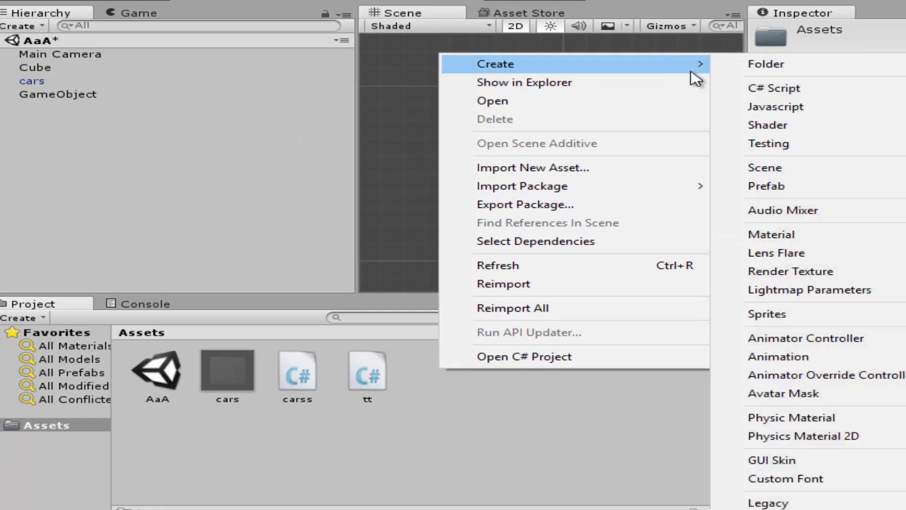
{"action": "left_click", "coordinate": [756, 90]}
{"action": "key", "text": "ctrl+v"}
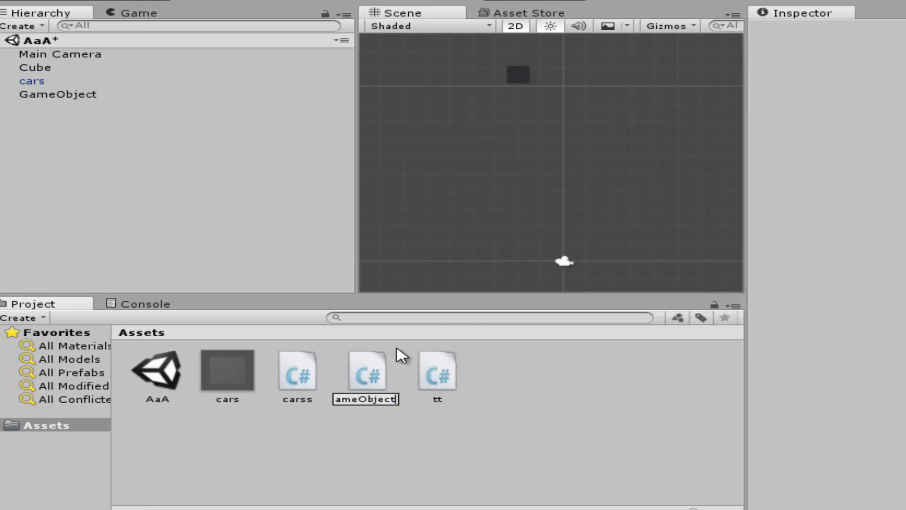
{"action": "type", "text": "s"}
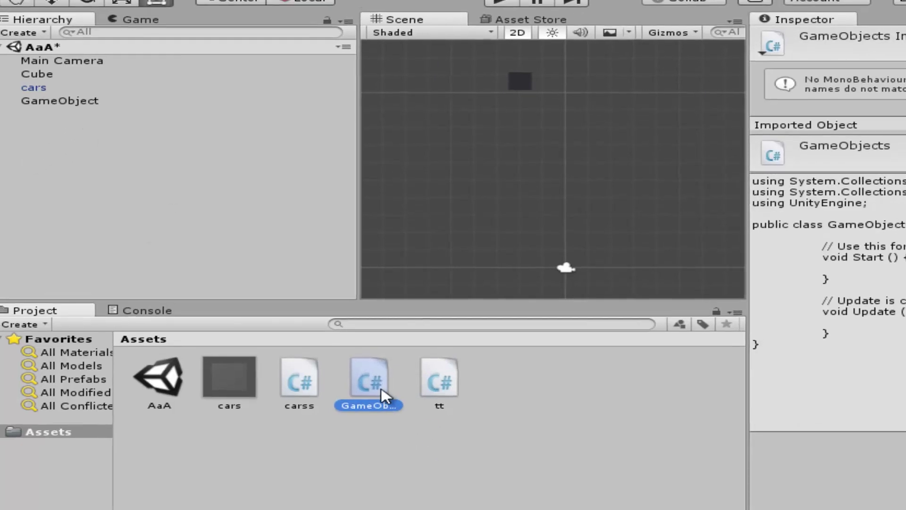
Drag the GameObjects script onto GameObject in the Hierarchy and verify it in the Inspector
{"action": "left_click", "coordinate": [132, 162]}
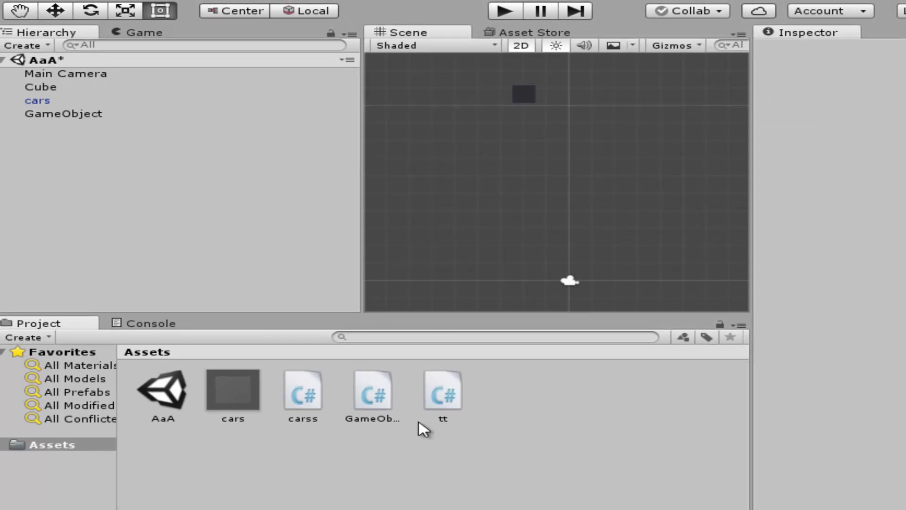
{"action": "left_click", "coordinate": [384, 408]}
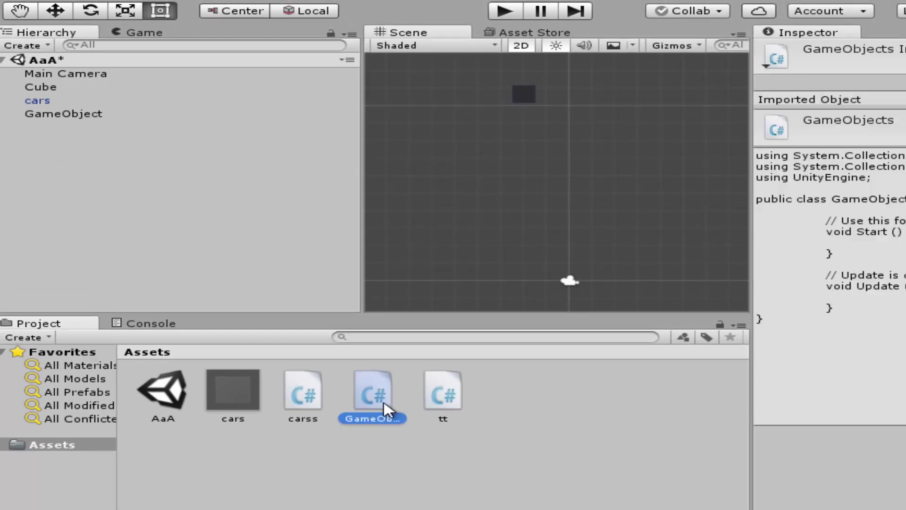
{"action": "left_click_drag", "start_coordinate": [196, 161], "coordinate": [70, 113]}
{"action": "left_click", "coordinate": [70, 115]}
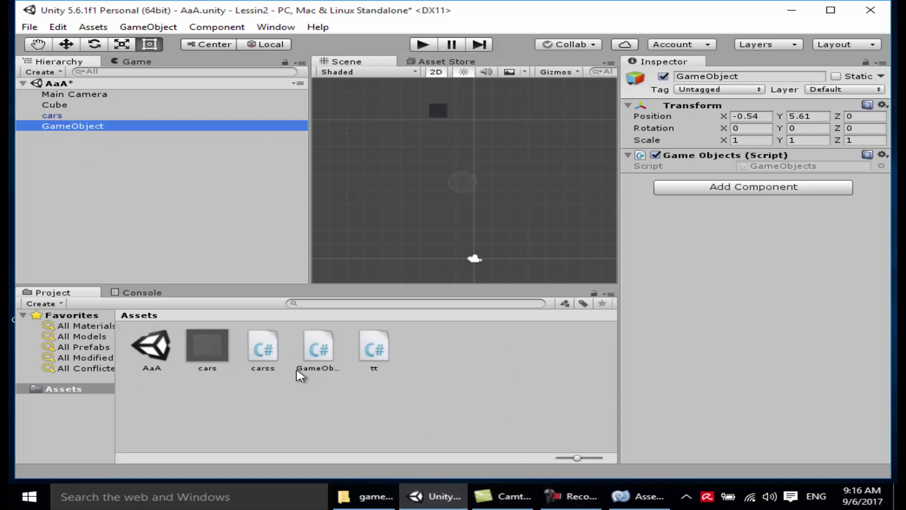
{"action": "left_click", "coordinate": [317, 348]}
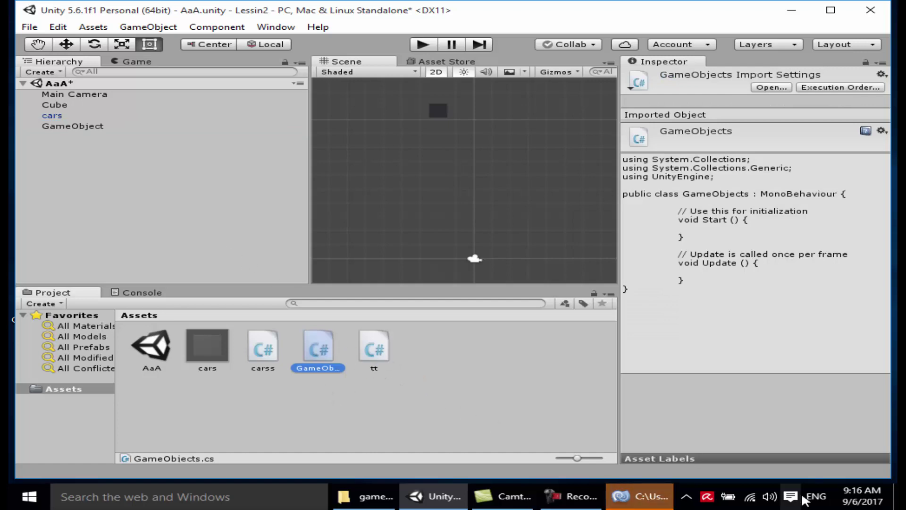
Replace the line-7 comment in GameObjects.cs with 'public GameObject fab;' and save
{"action": "left_click", "coordinate": [639, 496]}
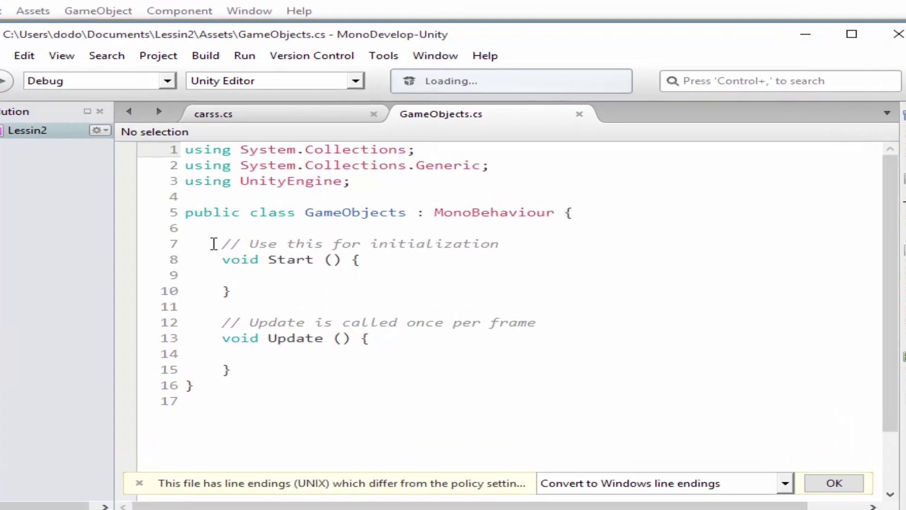
{"action": "left_click_drag", "start_coordinate": [247, 224], "coordinate": [522, 223]}
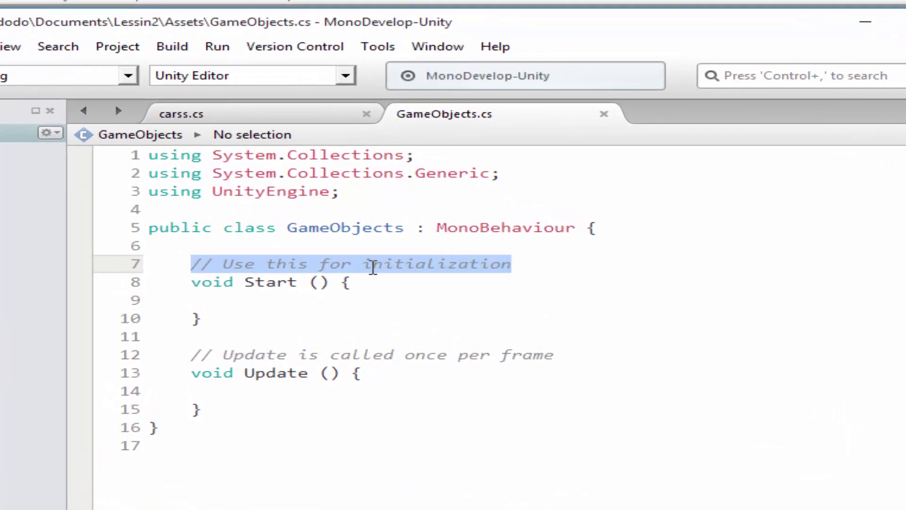
{"action": "key", "text": "Right"}
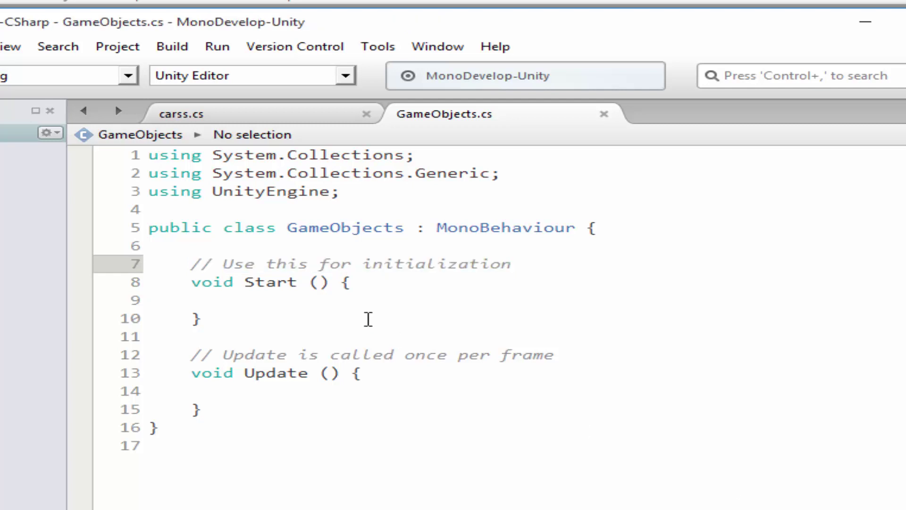
{"action": "left_click_drag", "start_coordinate": [192, 264], "coordinate": [549, 265]}
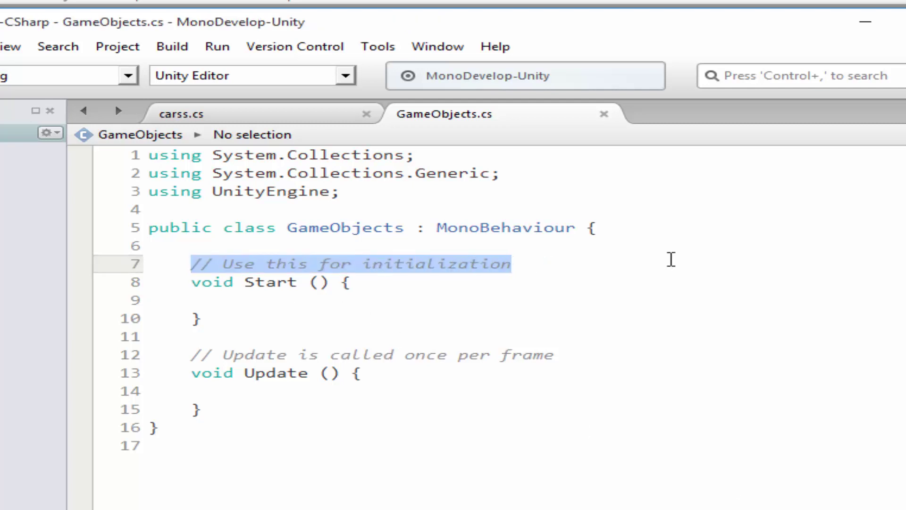
{"action": "type", "text": "Pub "}
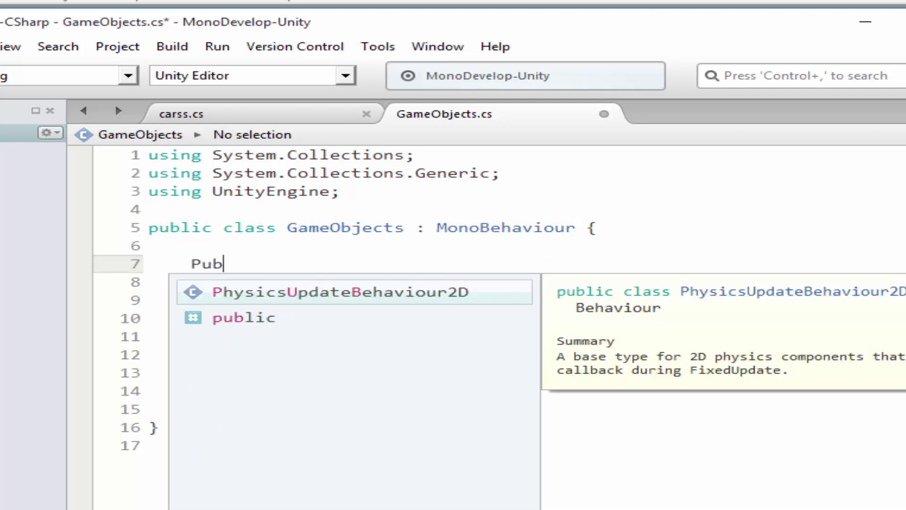
{"action": "type", "text": "Gam"}
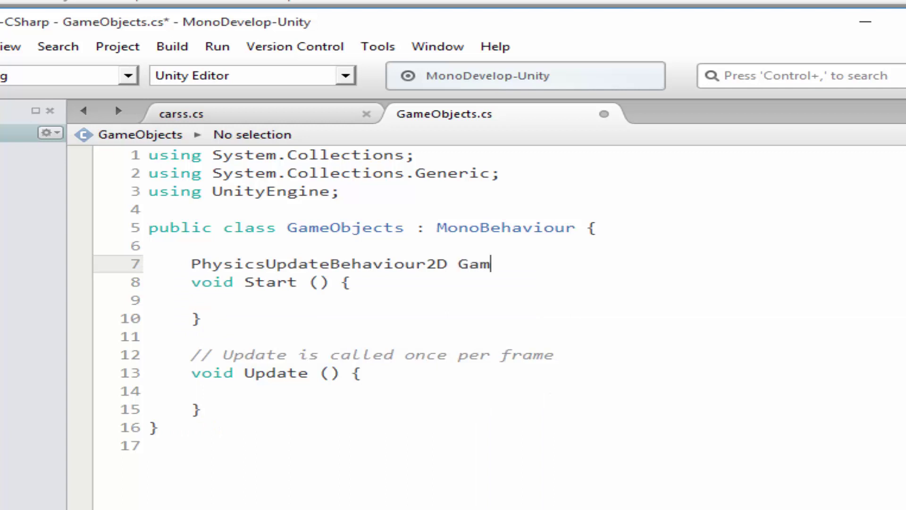
{"action": "key", "text": "BackSpace"}
{"action": "key", "text": "BackSpace"}
{"action": "key", "text": "BackSpace"}
{"action": "key", "text": "ctrl+z"}
{"action": "double_click", "coordinate": [204, 262]}
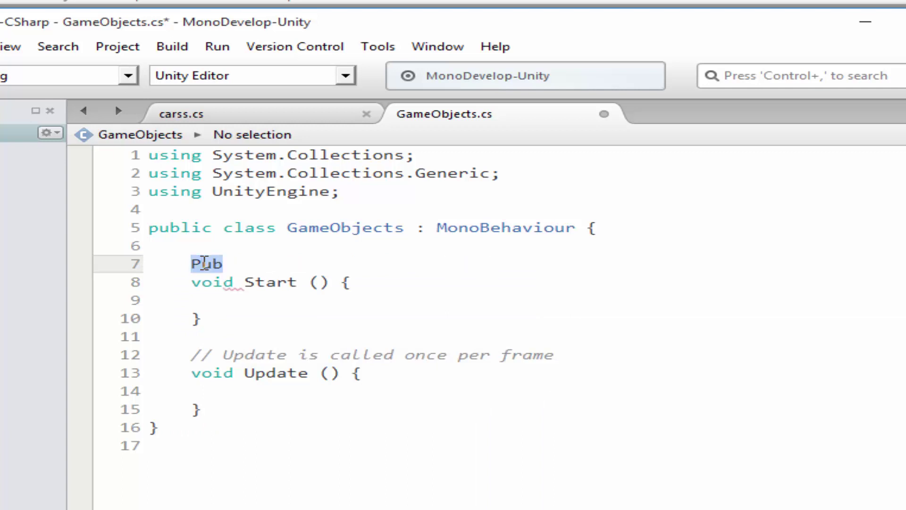
{"action": "type", "text": "Publi"}
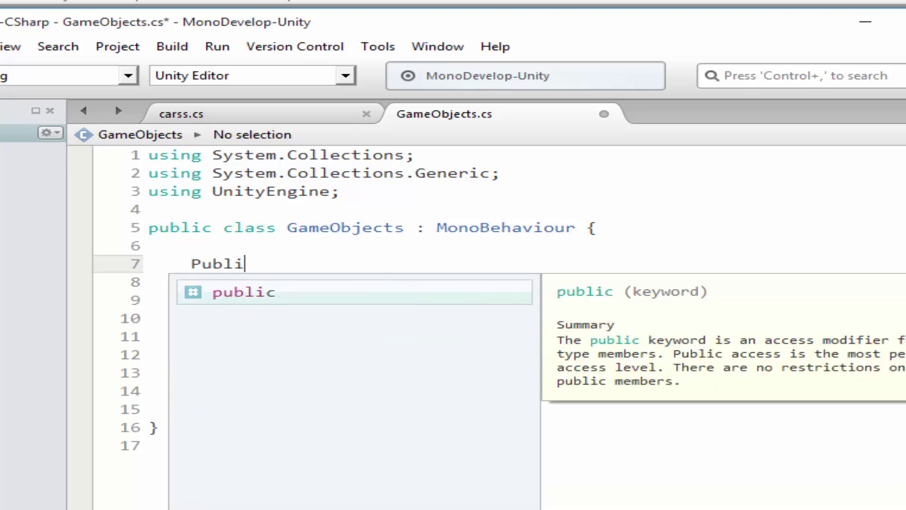
{"action": "type", "text": " Gam"}
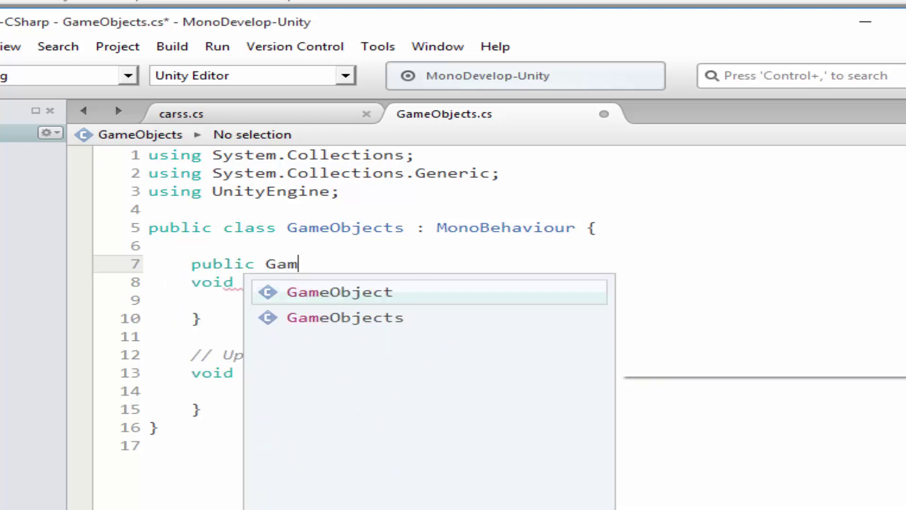
{"action": "type", "text": "e"}
{"action": "key", "text": "Return"}
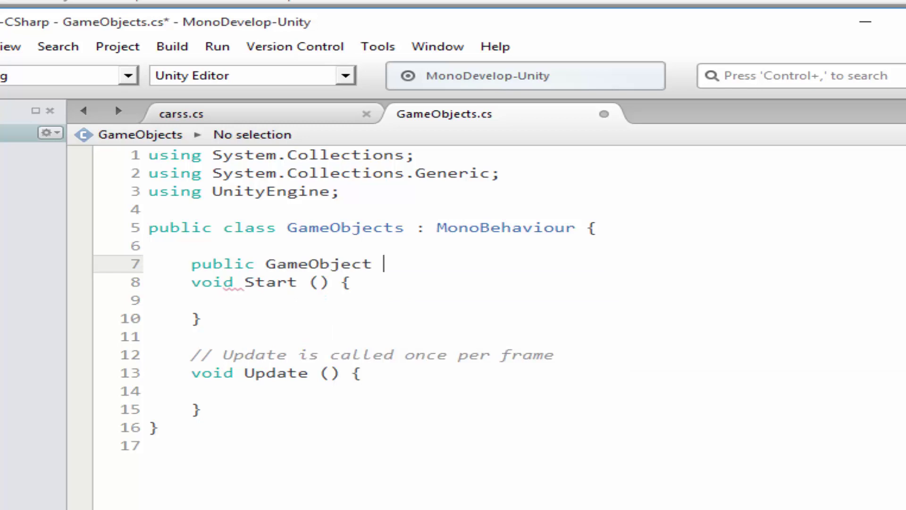
{"action": "type", "text": "b;"}
{"action": "key", "text": "ctrl+s"}
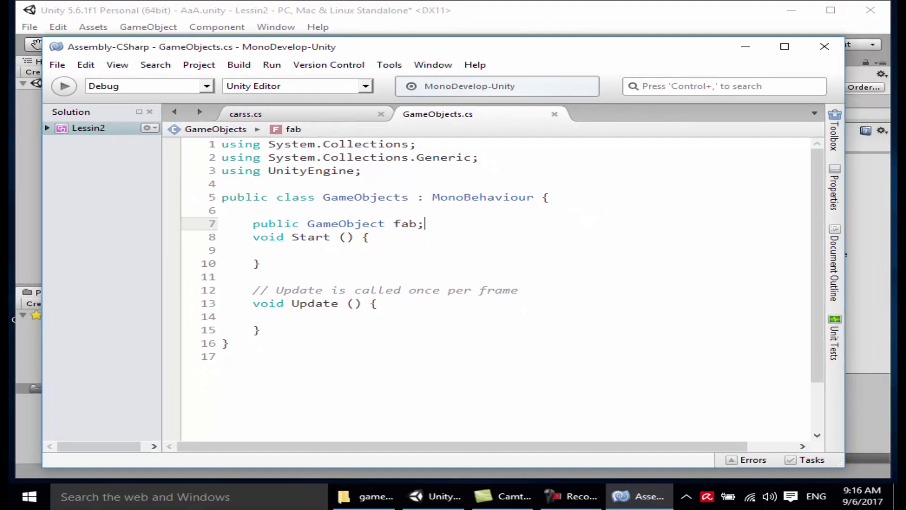
Select GameObject and drag cars from the Hierarchy into its script's Fab slot
{"action": "left_click", "coordinate": [538, 17]}
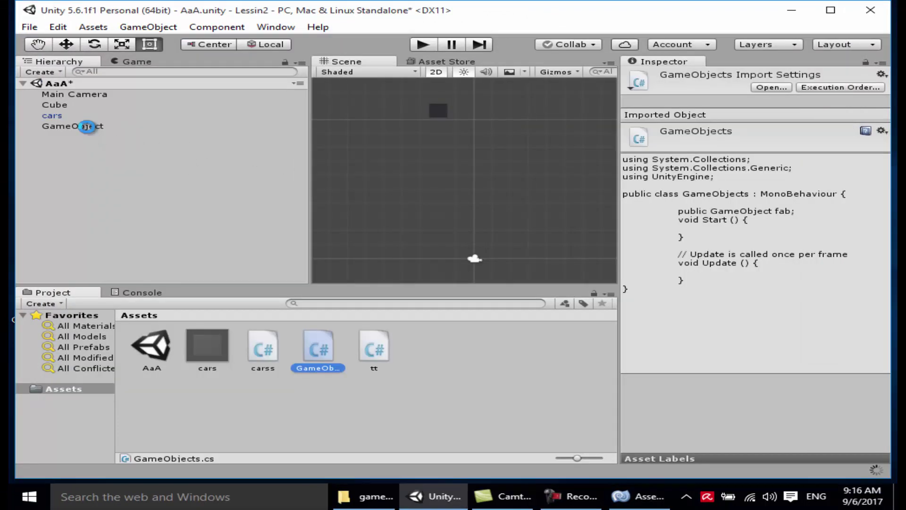
{"action": "left_click", "coordinate": [91, 127]}
{"action": "left_click", "coordinate": [91, 127]}
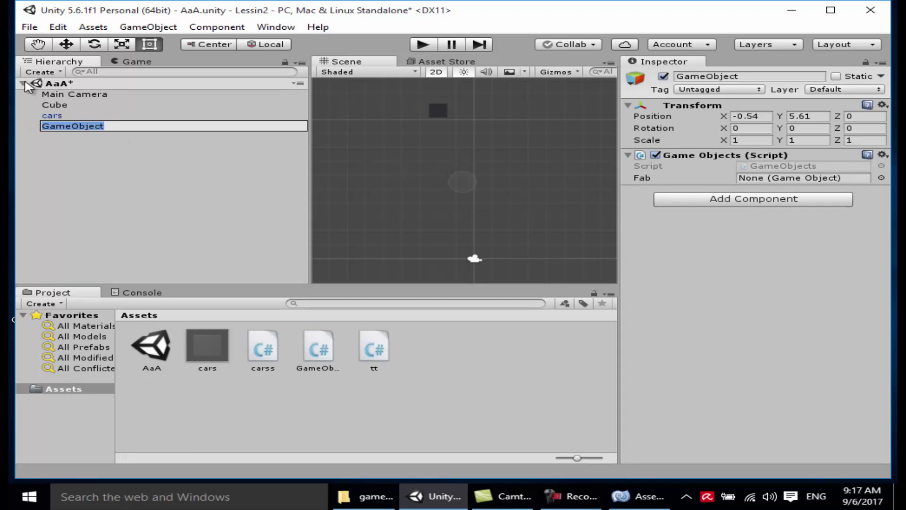
{"action": "left_click", "coordinate": [53, 116]}
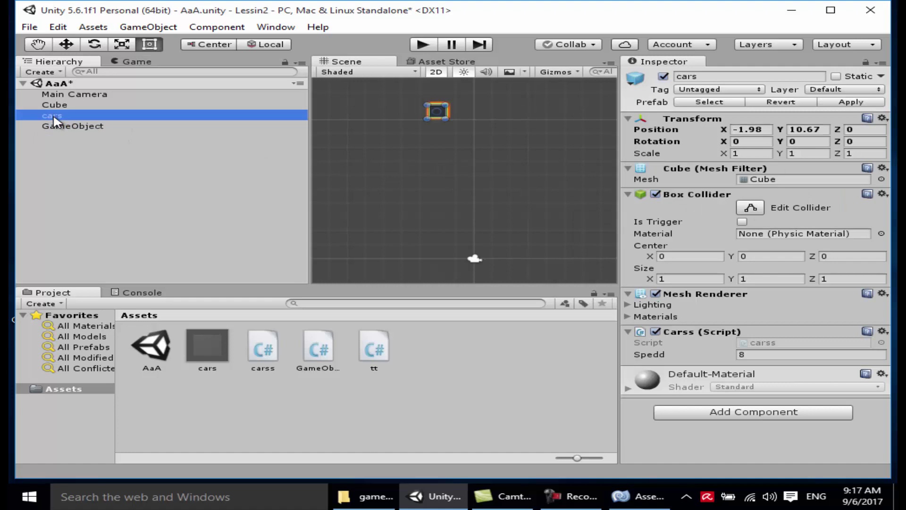
{"action": "left_click", "coordinate": [64, 126]}
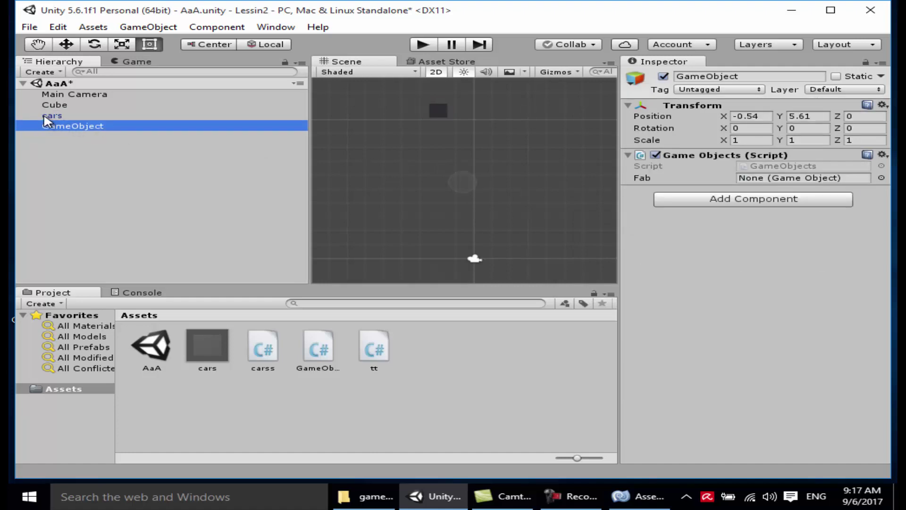
{"action": "left_click_drag", "start_coordinate": [44, 117], "coordinate": [752, 178]}
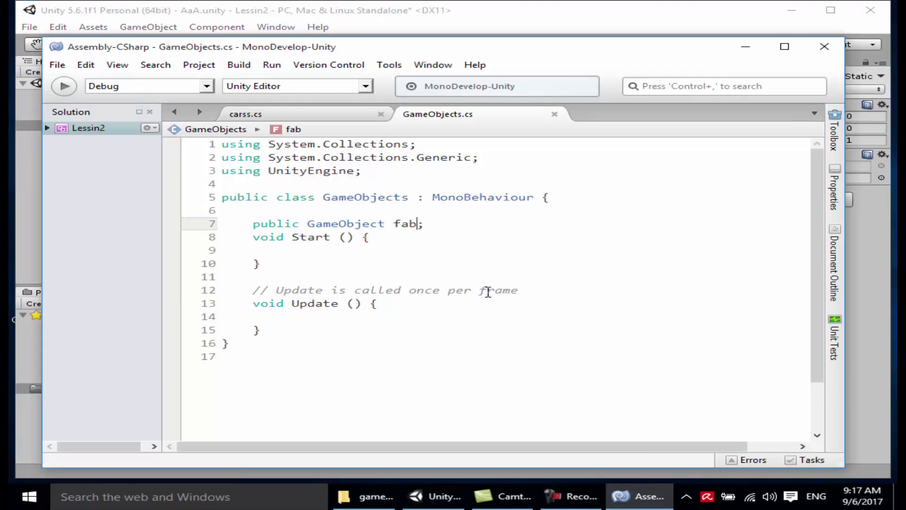
Remove the stray text after fab and declare public float secuns = 1 below it
{"action": "type", "text": "="}
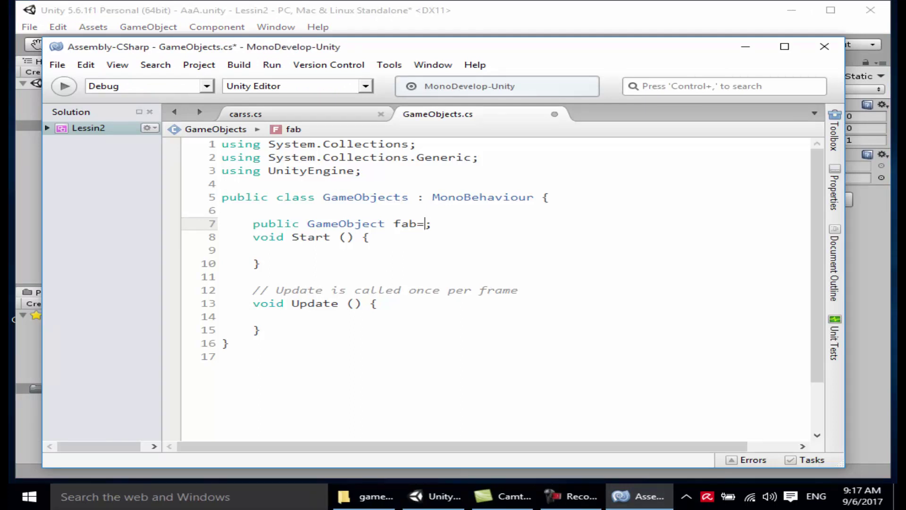
{"action": "type", "text": "aaa"}
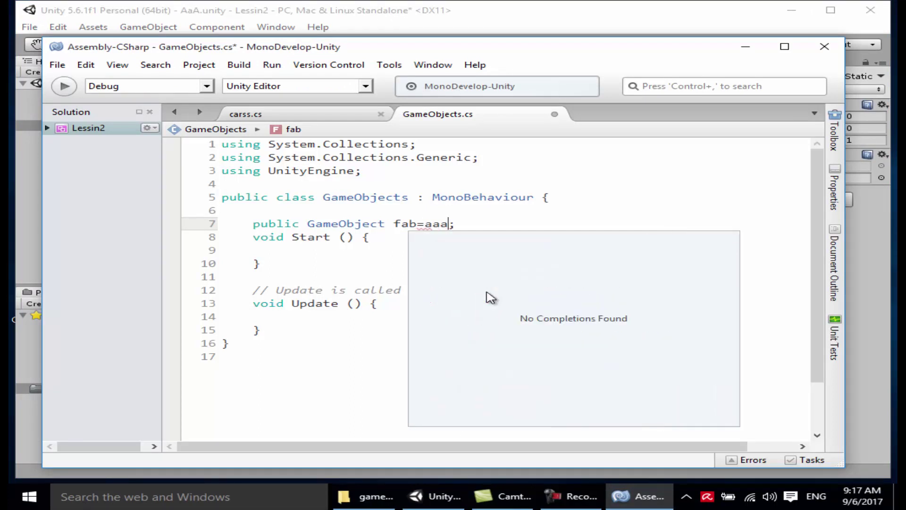
{"action": "key", "text": "BackSpace"}
{"action": "key", "text": "BackSpace"}
{"action": "key", "text": "BackSpace"}
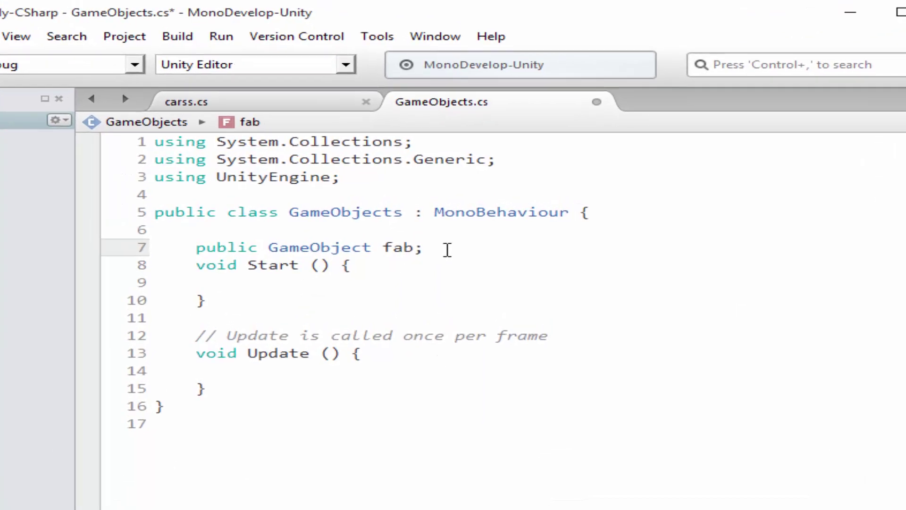
{"action": "key", "text": "Return"}
{"action": "key", "text": "Return"}
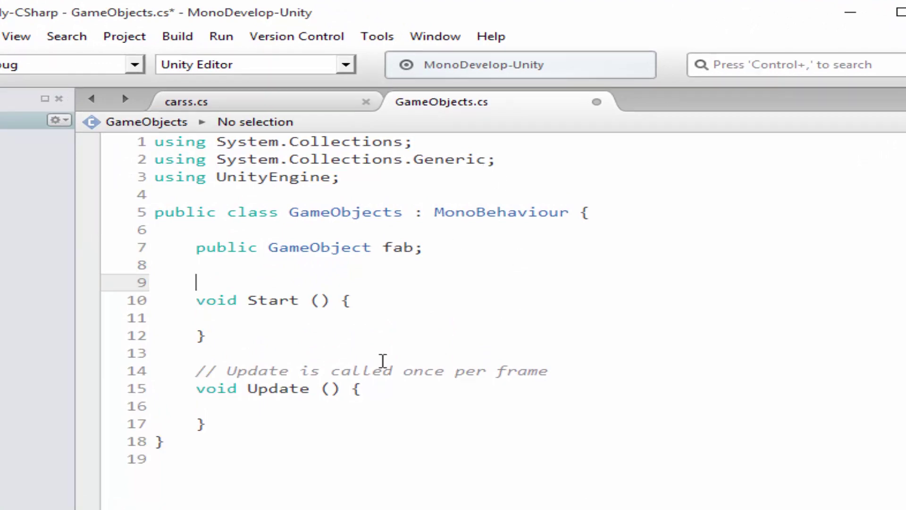
{"action": "type", "text": "pub"}
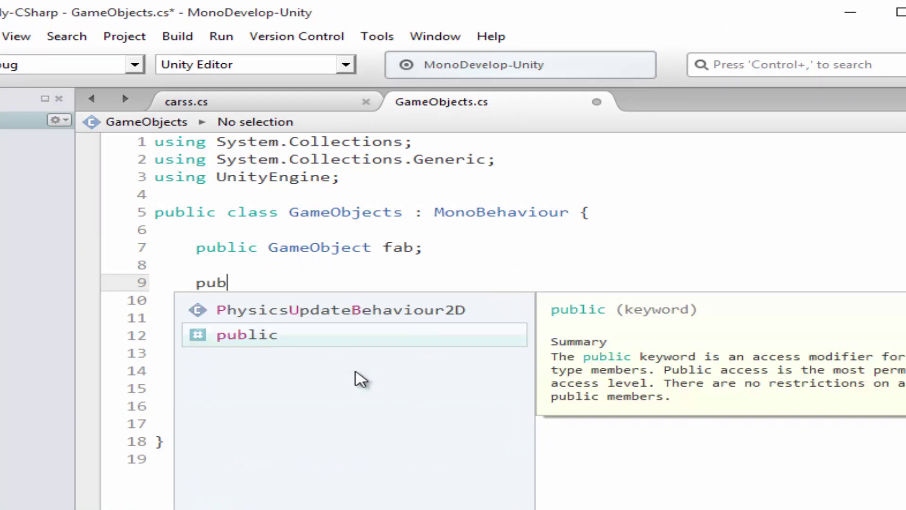
{"action": "key", "text": "Return"}
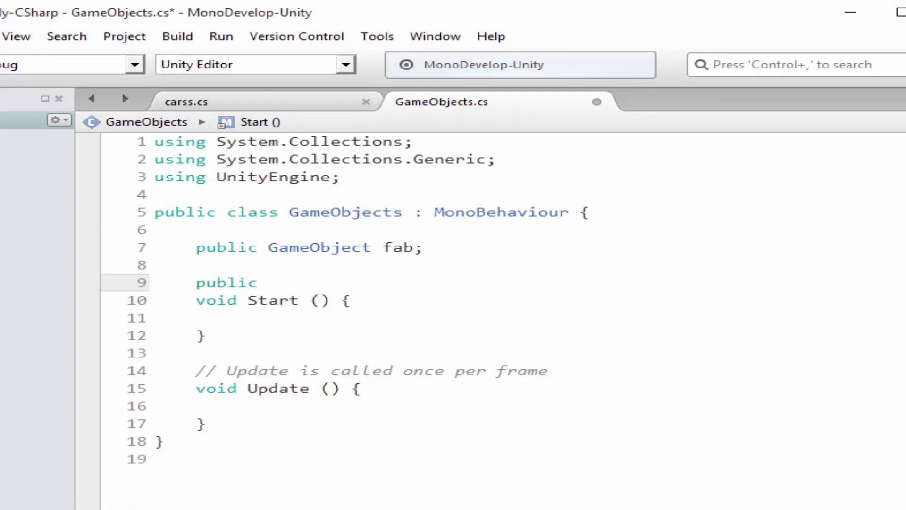
{"action": "type", "text": " flo"}
{"action": "key", "text": "Return"}
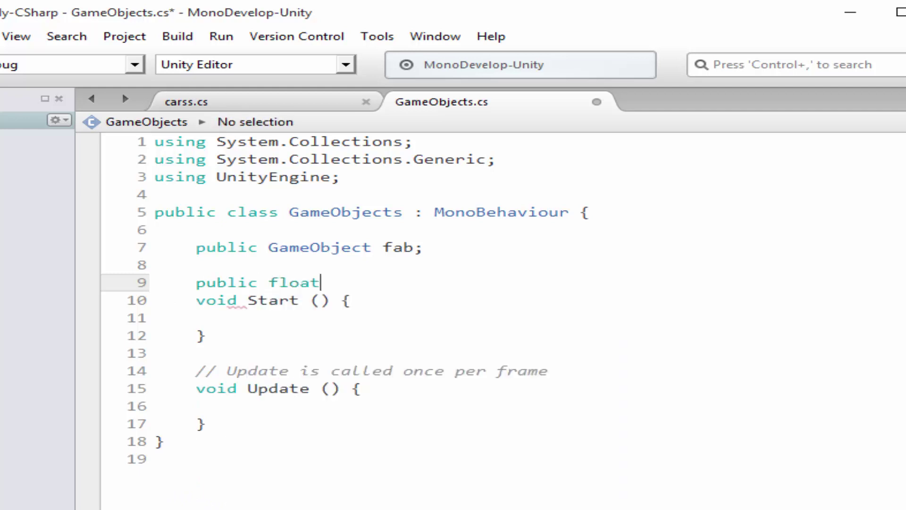
{"action": "type", "text": " secuns ="}
{"action": "type", "text": " 1;"}
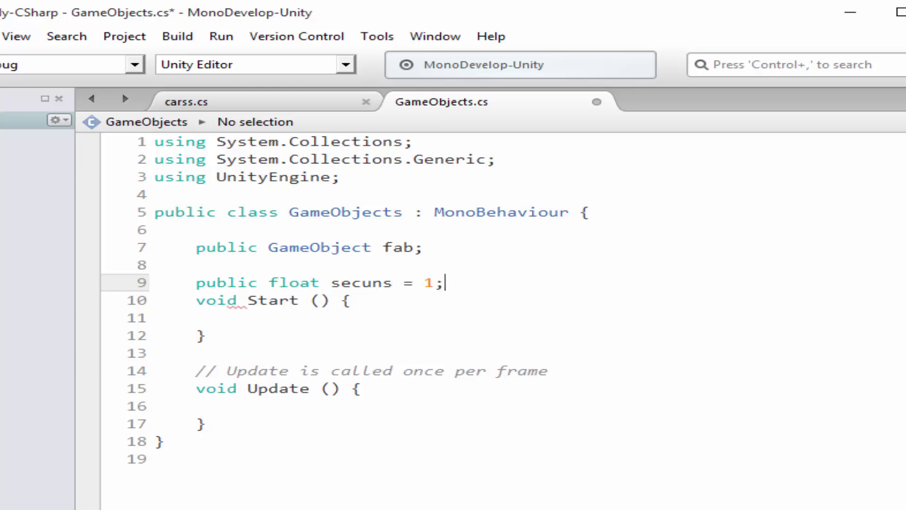
{"action": "key", "text": "Return"}
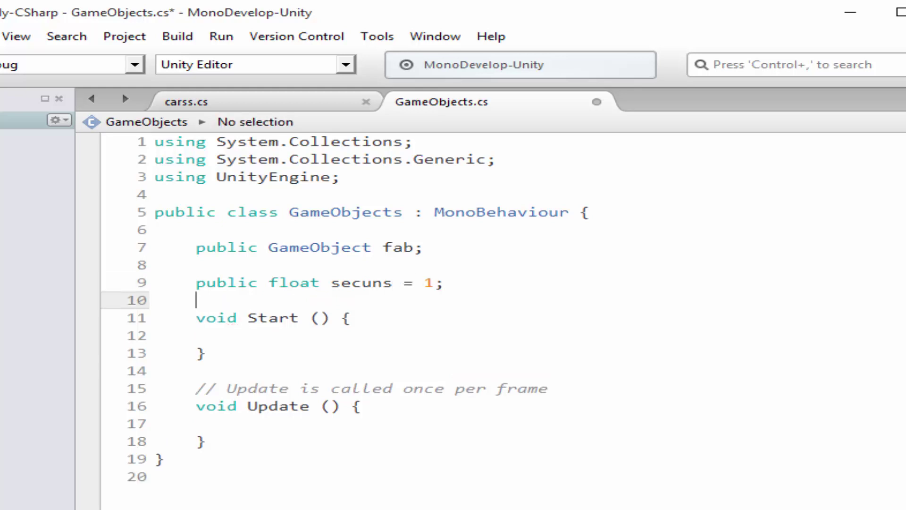
Declare private float nexttime and a Vector2 screen field on the following lines
{"action": "type", "text": "pri"}
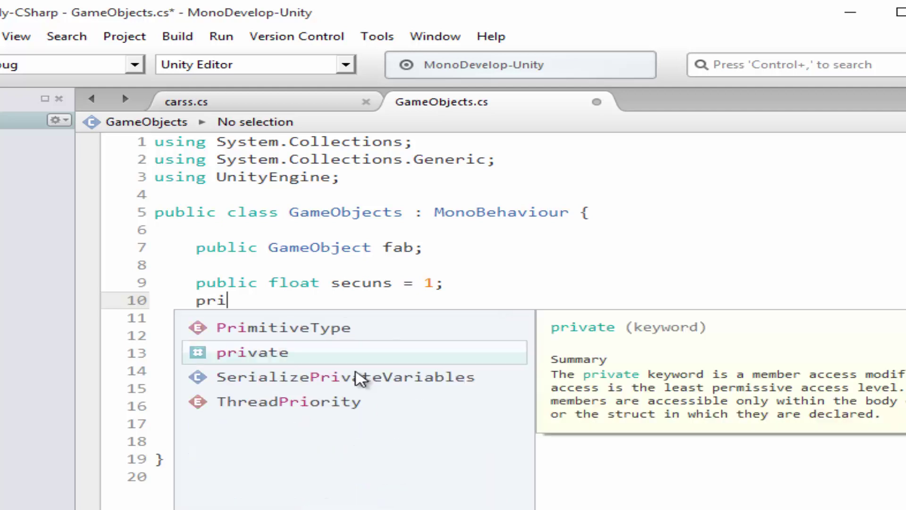
{"action": "key", "text": "Return"}
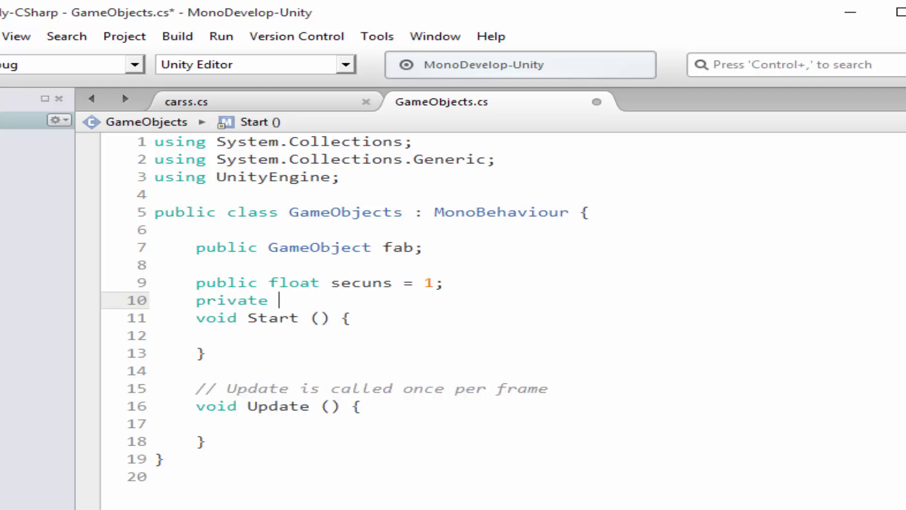
{"action": "type", "text": "flo"}
{"action": "key", "text": "Return"}
{"action": "type", "text": "n"}
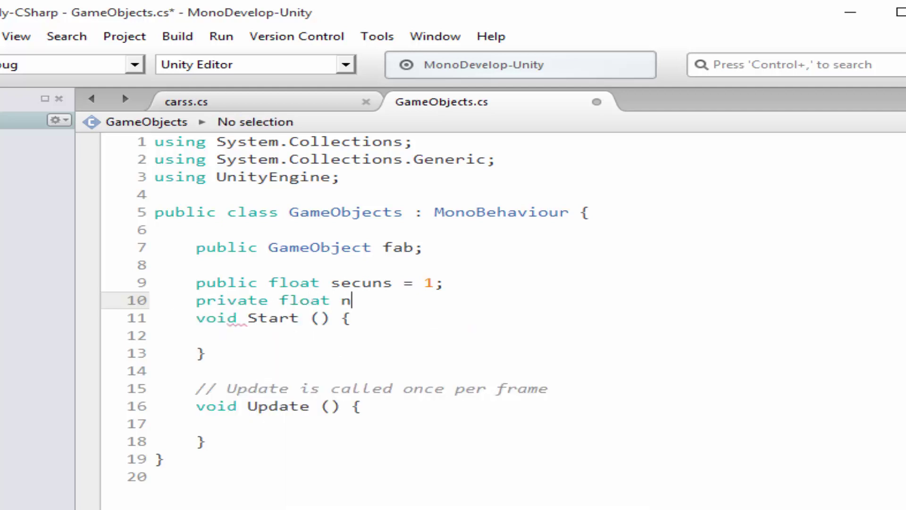
{"action": "type", "text": "extti"}
{"action": "type", "text": "me;"}
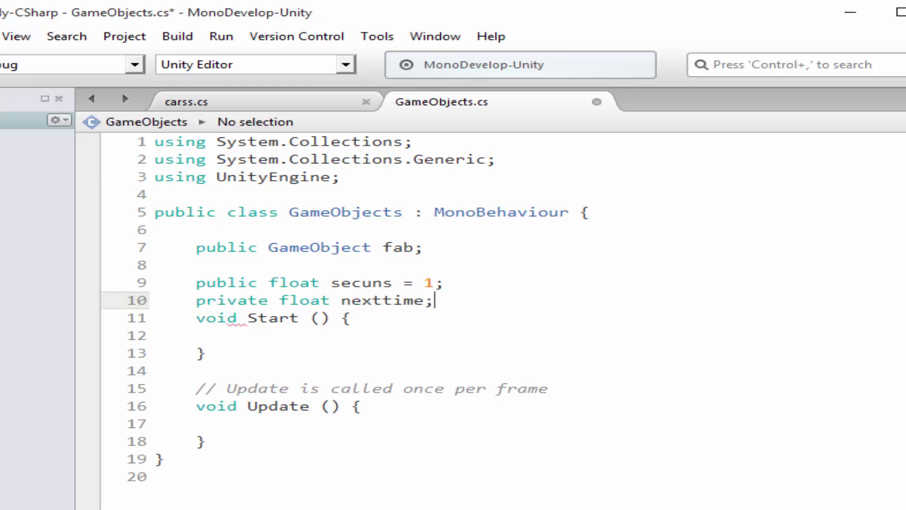
{"action": "key", "text": "Return"}
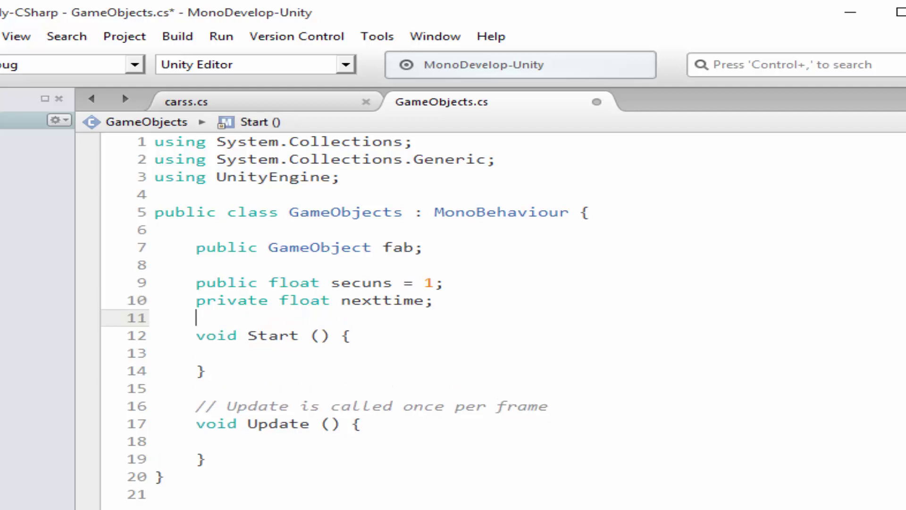
{"action": "type", "text": "Ve"}
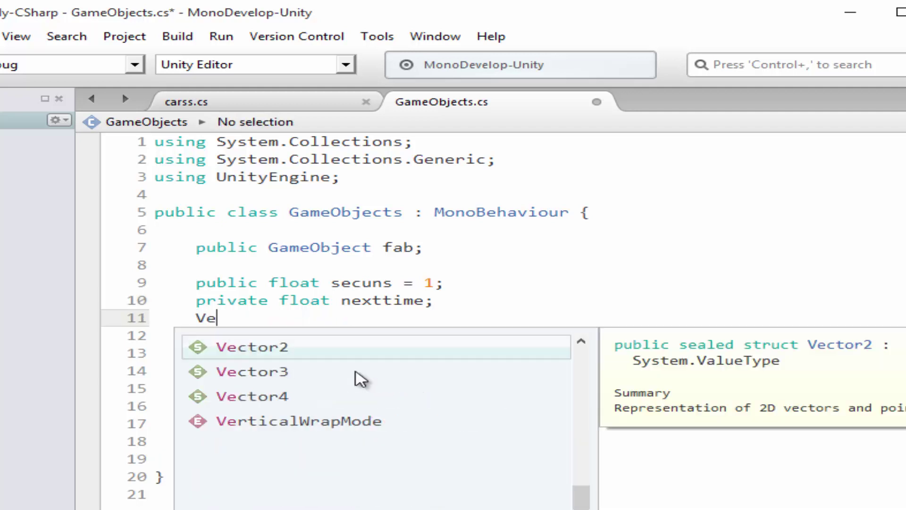
{"action": "type", "text": "r"}
{"action": "key", "text": "BackSpace"}
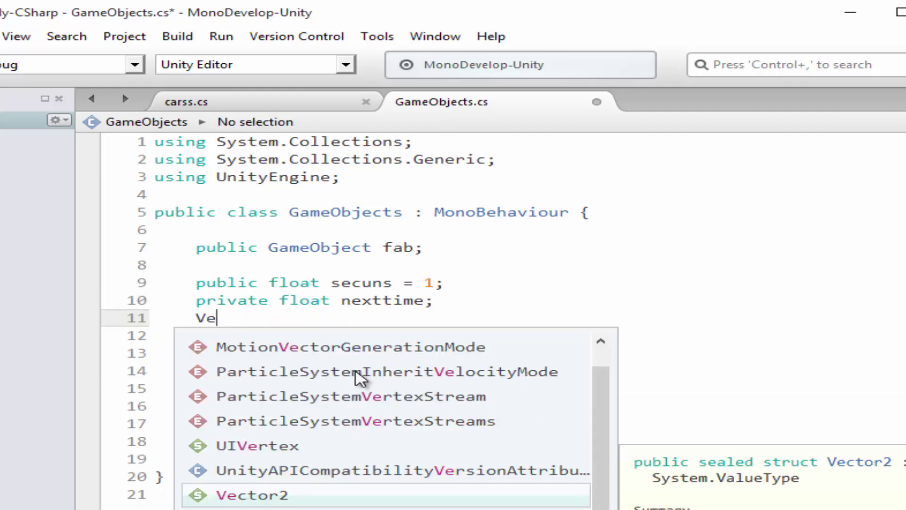
{"action": "type", "text": "cto"}
{"action": "key", "text": "Return"}
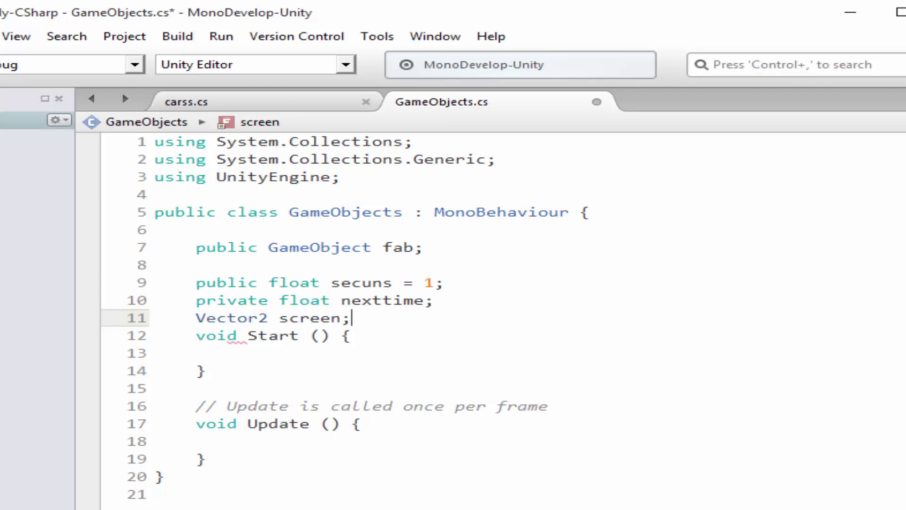
In Start, begin the assignment screen = new Vector2(Camera.main.aspect
{"action": "double_click", "coordinate": [306, 319]}
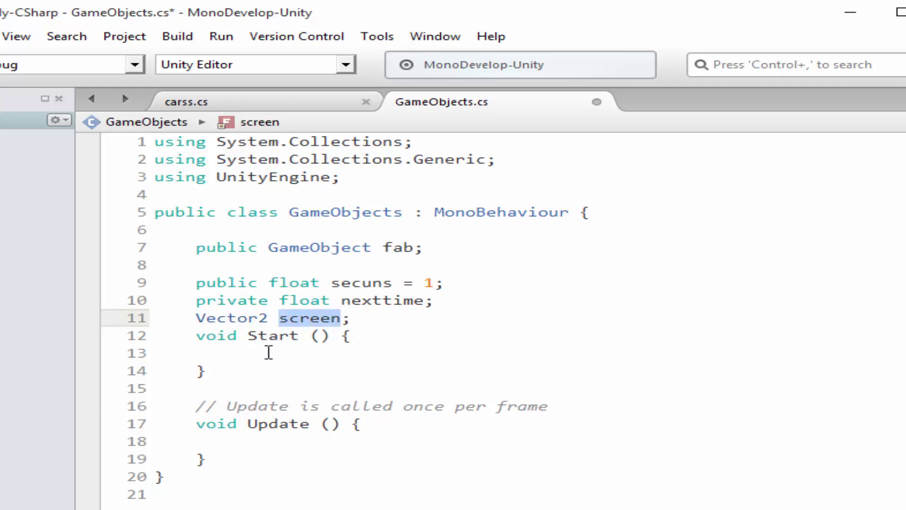
{"action": "left_click", "coordinate": [263, 355]}
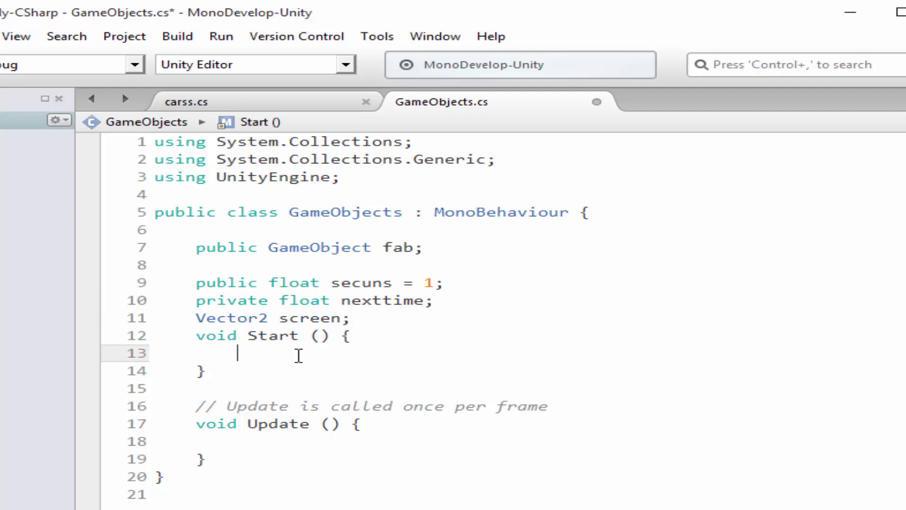
{"action": "type", "text": "screen= new Vector2 "}
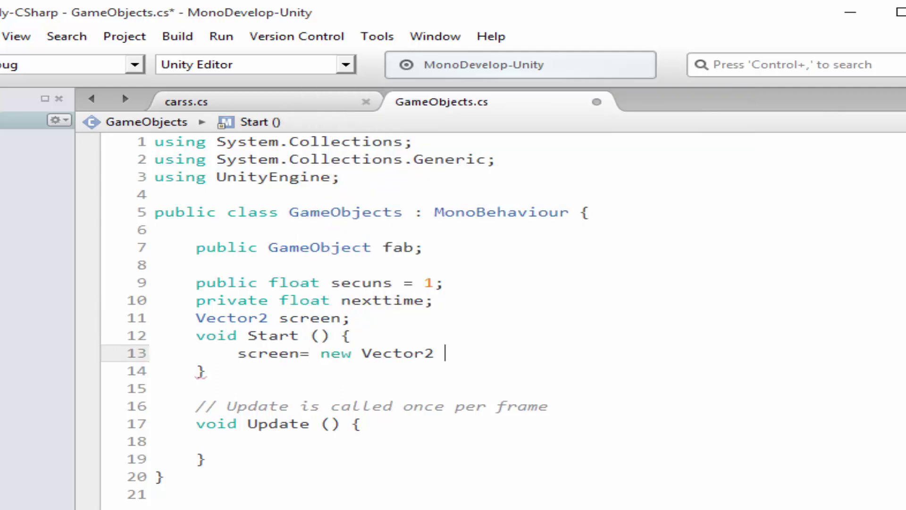
{"action": "type", "text": "(ca"}
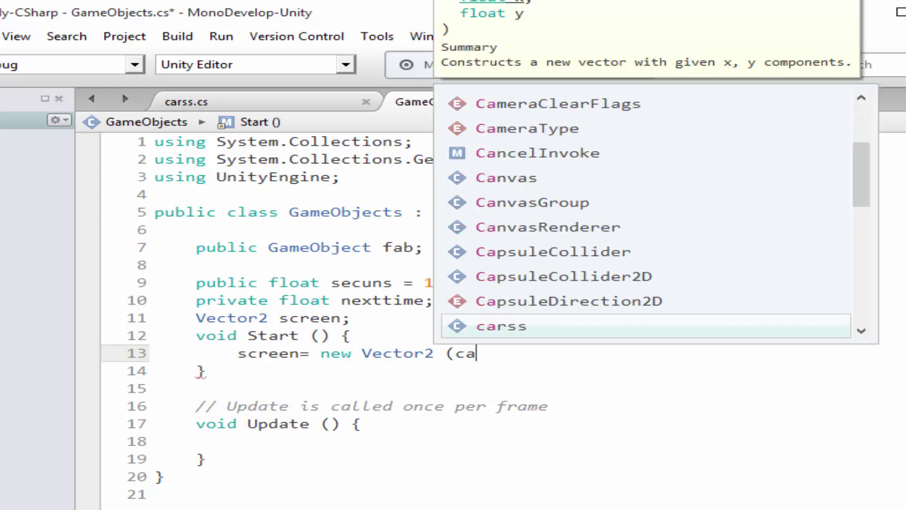
{"action": "type", "text": "m"}
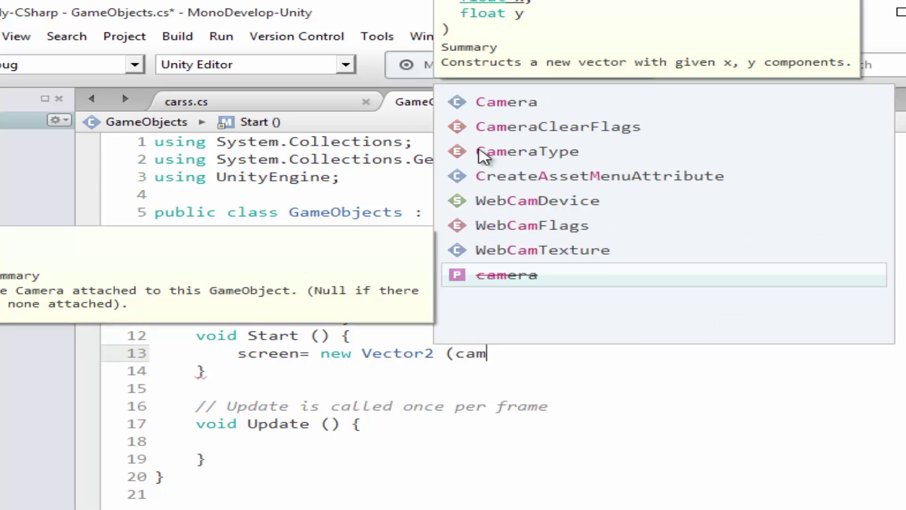
{"action": "double_click", "coordinate": [488, 106]}
{"action": "type", "text": ".m"}
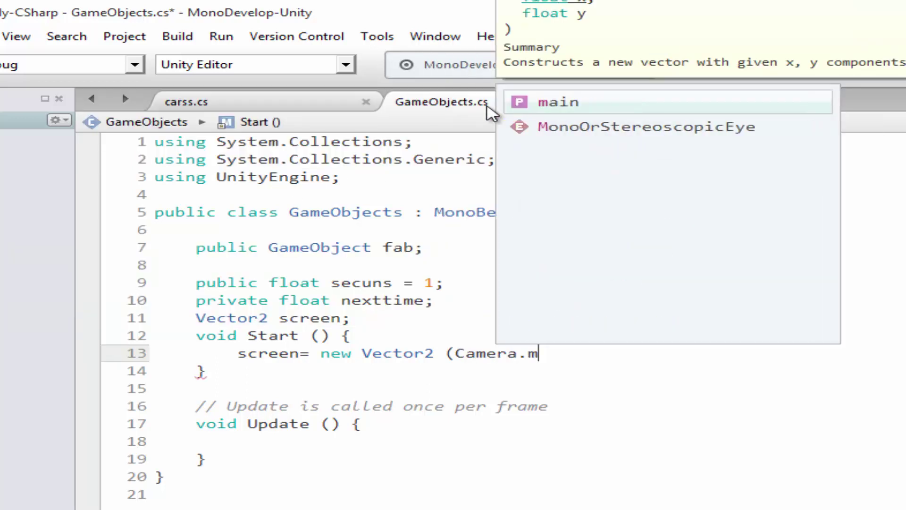
{"action": "type", "text": "a"}
{"action": "key", "text": "Return"}
{"action": "type", "text": ".as"}
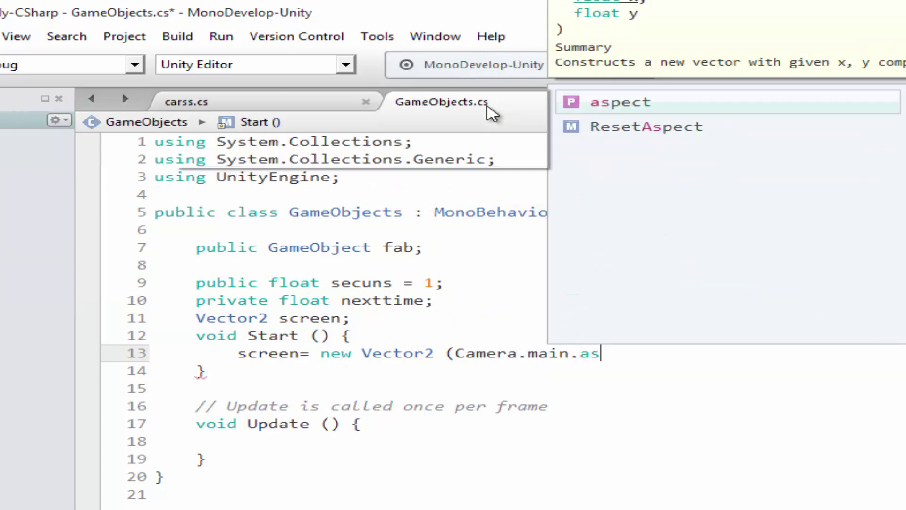
{"action": "key", "text": "Return"}
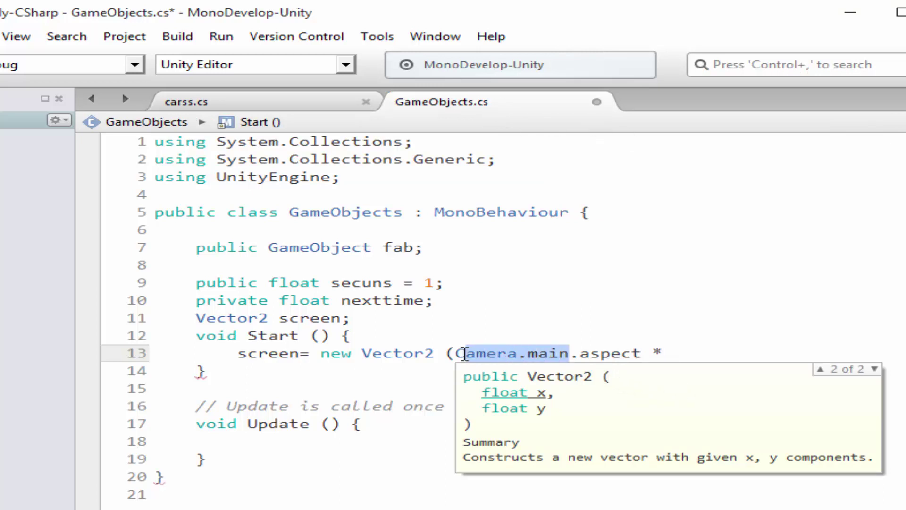
Multiply the aspect by Camera.main.orthographicSize as the Vector2's first argument
{"action": "left_click_drag", "start_coordinate": [569, 354], "coordinate": [455, 353]}
{"action": "key", "text": "ctrl+c"}
{"action": "left_click", "coordinate": [677, 354]}
{"action": "key", "text": "ctrl+v"}
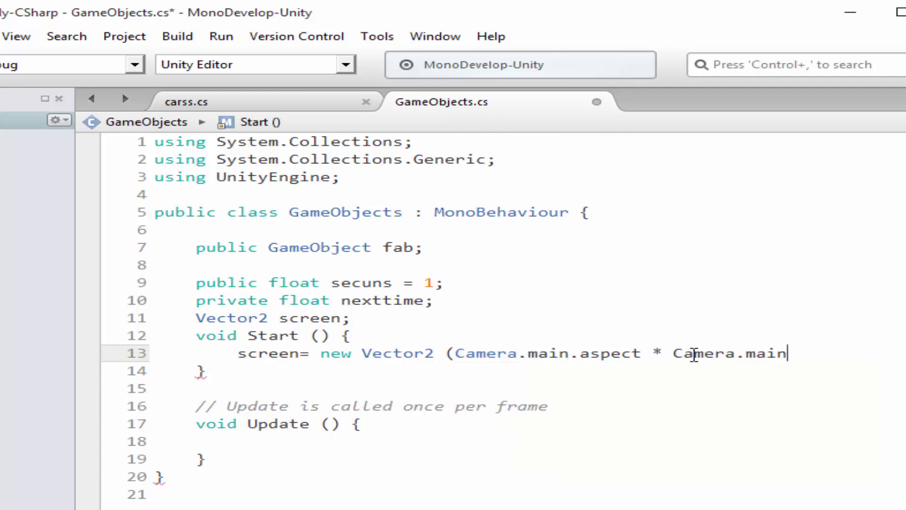
{"action": "type", "text": ".oth"}
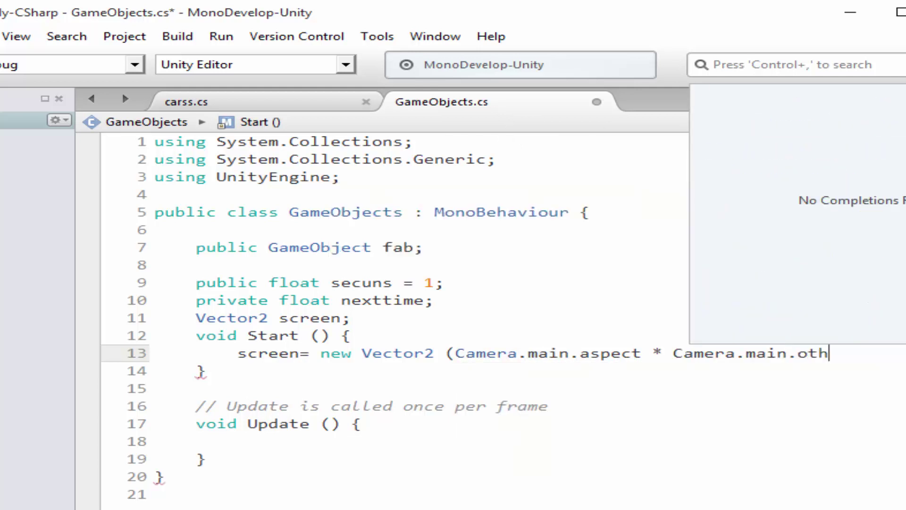
{"action": "key", "text": "BackSpace"}
{"action": "key", "text": "BackSpace"}
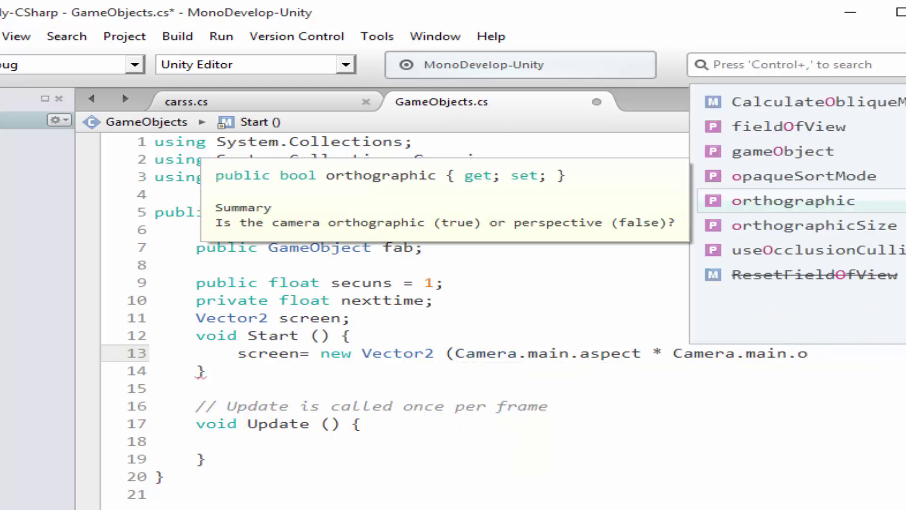
{"action": "double_click", "coordinate": [874, 229]}
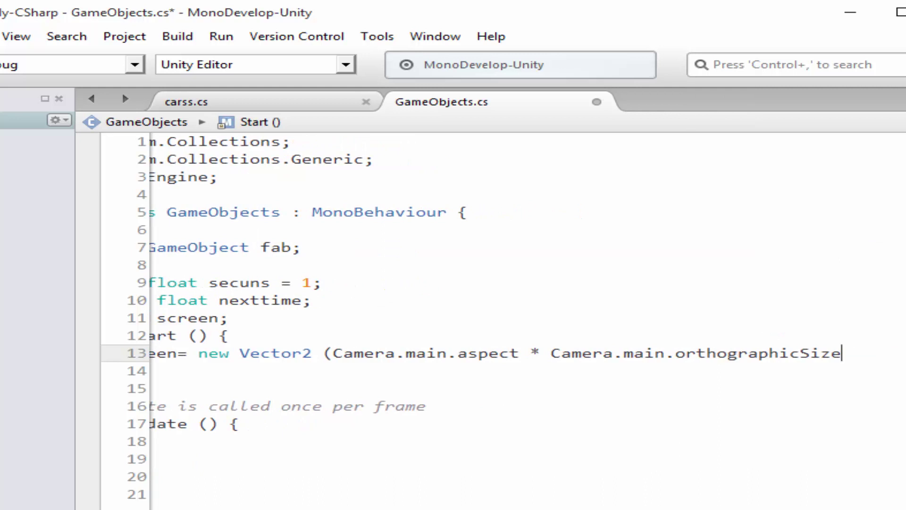
Add Camera.main.orthographicSize as the second argument, close the statement, and save the script
{"action": "type", "text": ","}
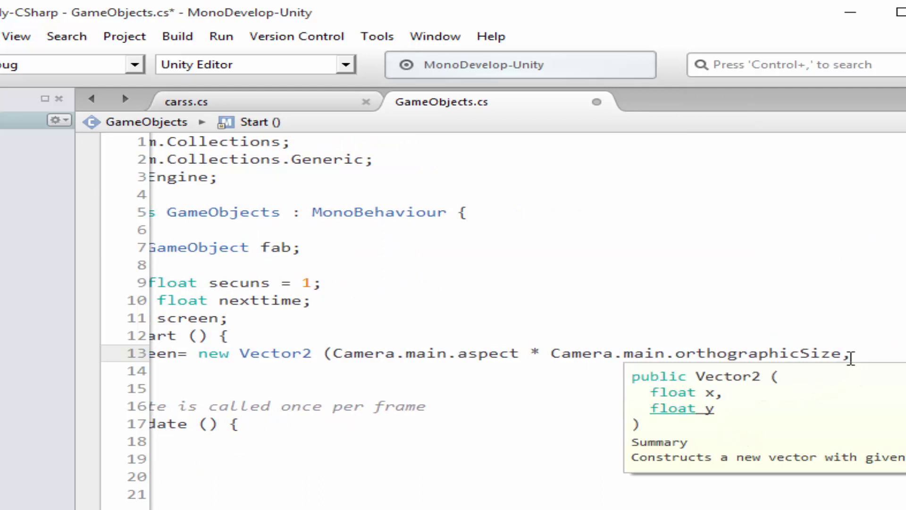
{"action": "left_click_drag", "start_coordinate": [842, 354], "coordinate": [556, 350]}
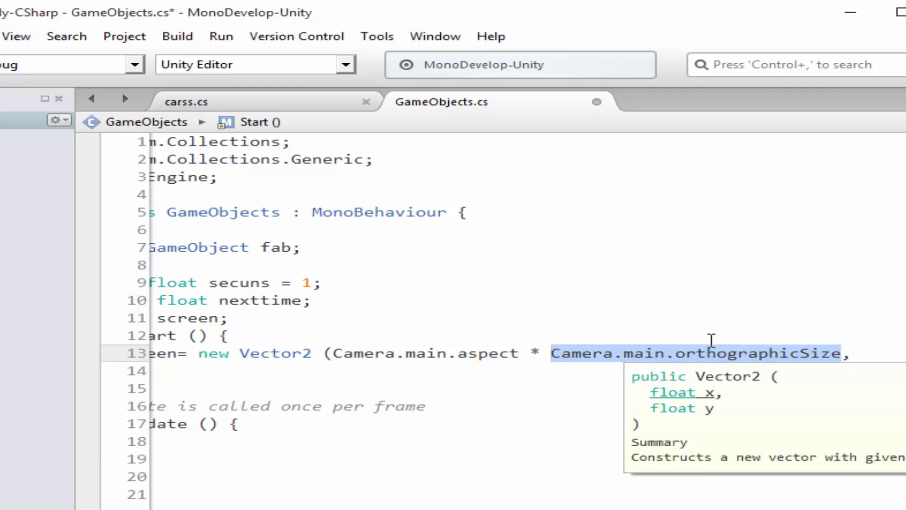
{"action": "left_click", "coordinate": [877, 357]}
{"action": "key", "text": "ctrl+v"}
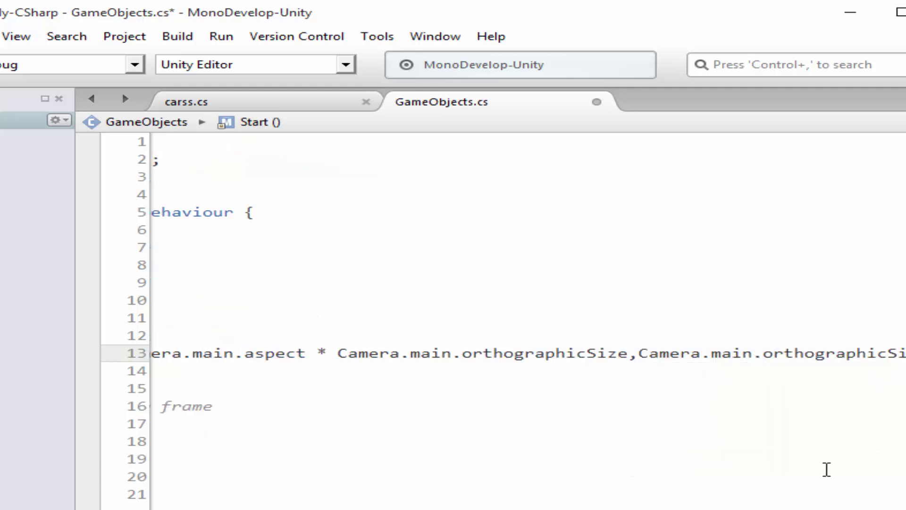
{"action": "type", "text": ");"}
{"action": "key", "text": "Return"}
{"action": "key", "text": "Return"}
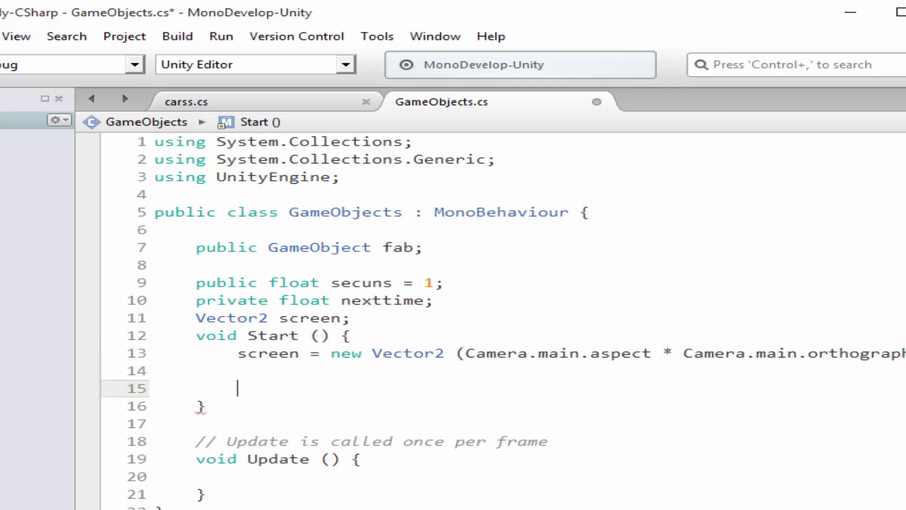
{"action": "key", "text": "ctrl+s"}
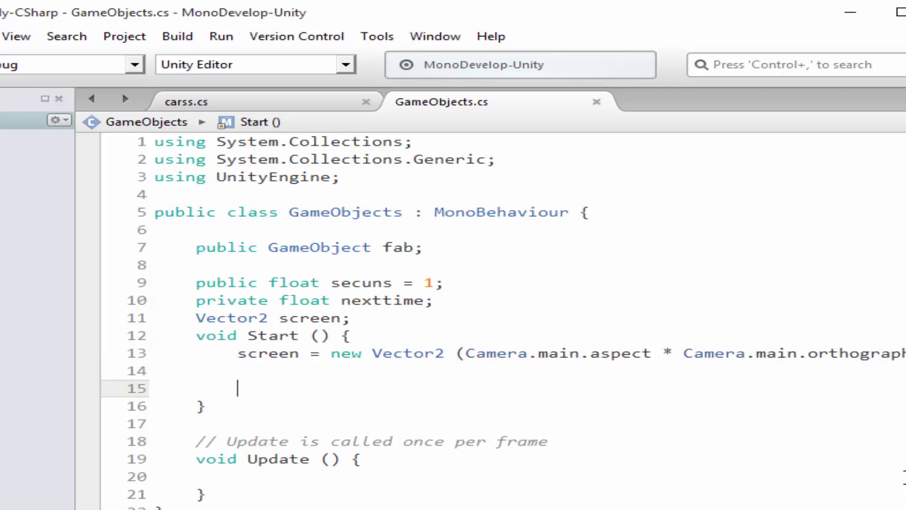
{"action": "scroll", "coordinate": [567, 476], "scroll_direction": "down", "scroll_amount": 1}
{"action": "scroll", "coordinate": [566, 476], "scroll_direction": "down", "scroll_amount": 1}
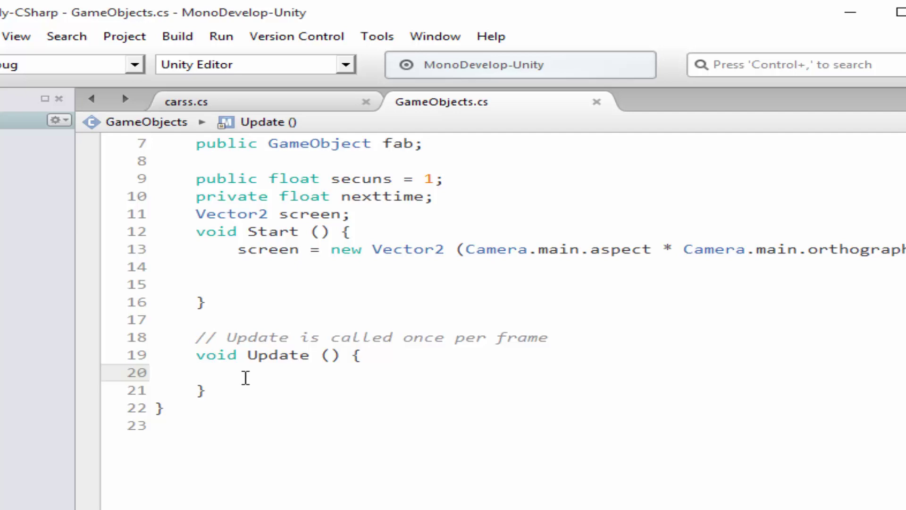
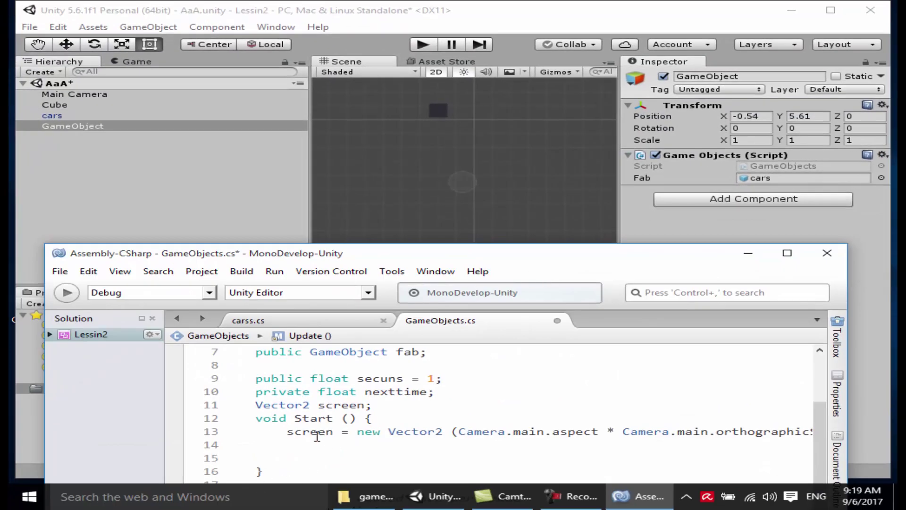
On line 22 of Update, write an empty if (Time.time > nexttime) { } block
{"action": "scroll", "coordinate": [349, 407], "scroll_direction": "down", "scroll_amount": 2}
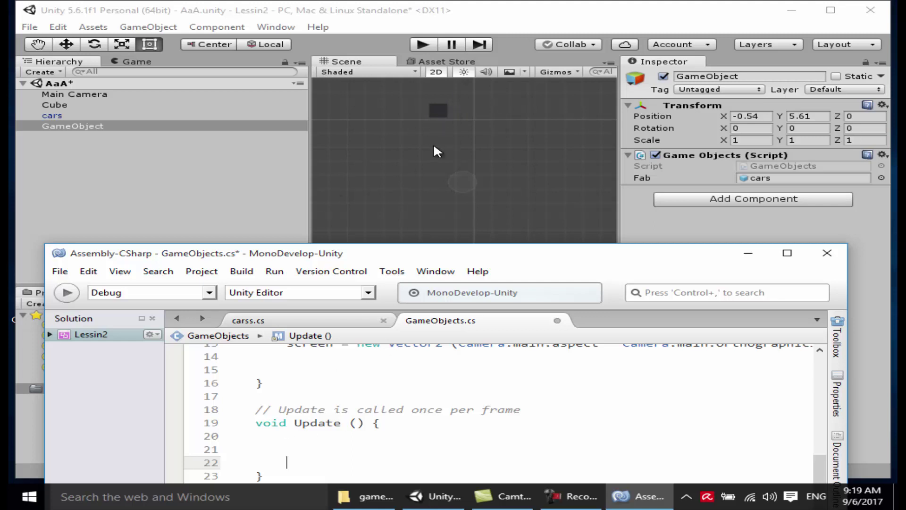
{"action": "left_click_drag", "start_coordinate": [443, 255], "coordinate": [486, 123]}
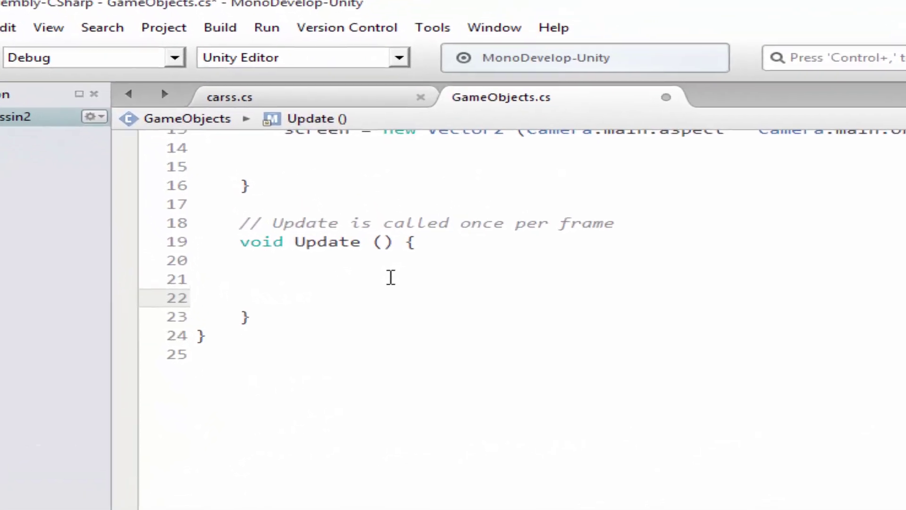
{"action": "type", "text": "if("}
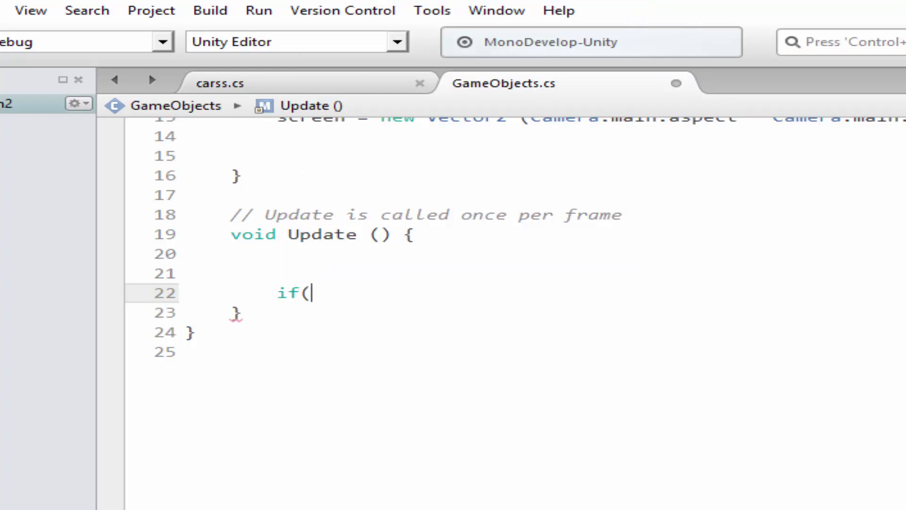
{"action": "type", "text": "Tom"}
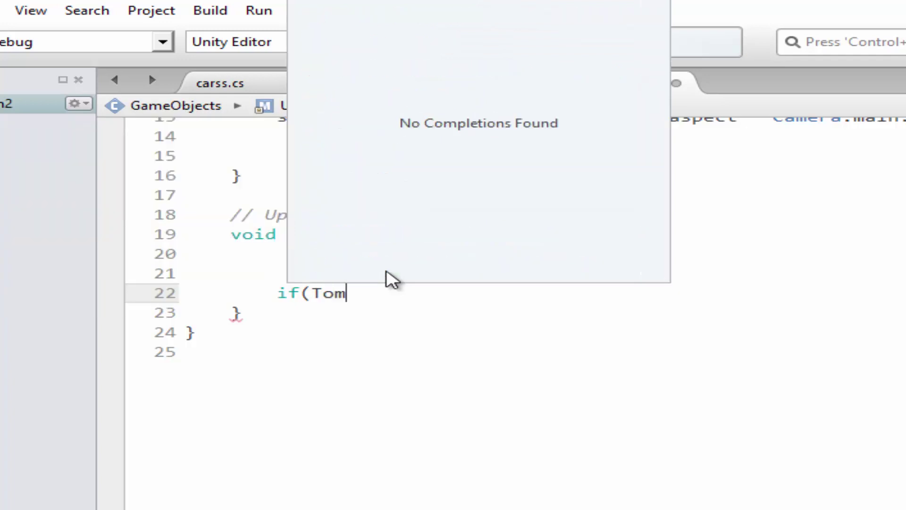
{"action": "type", "text": "e"}
{"action": "key", "text": "BackSpace"}
{"action": "key", "text": "BackSpace"}
{"action": "key", "text": "BackSpace"}
{"action": "type", "text": "i"}
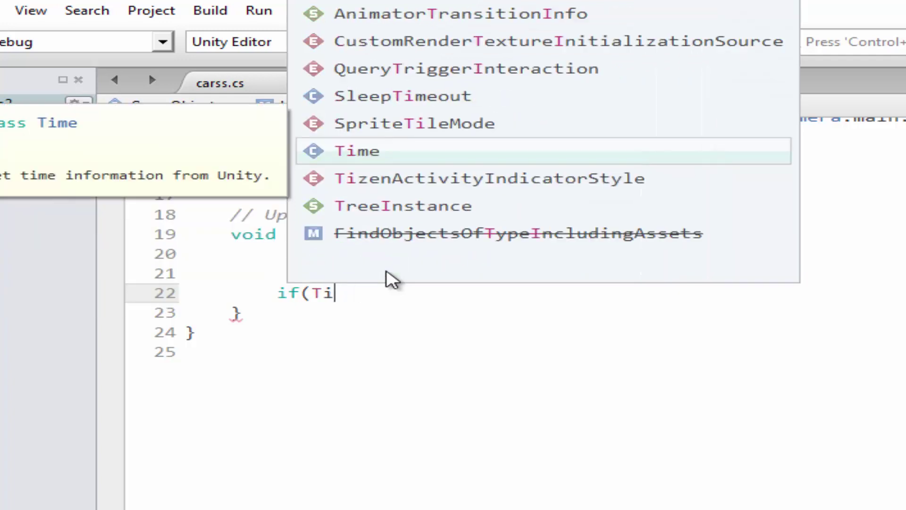
{"action": "type", "text": "me."}
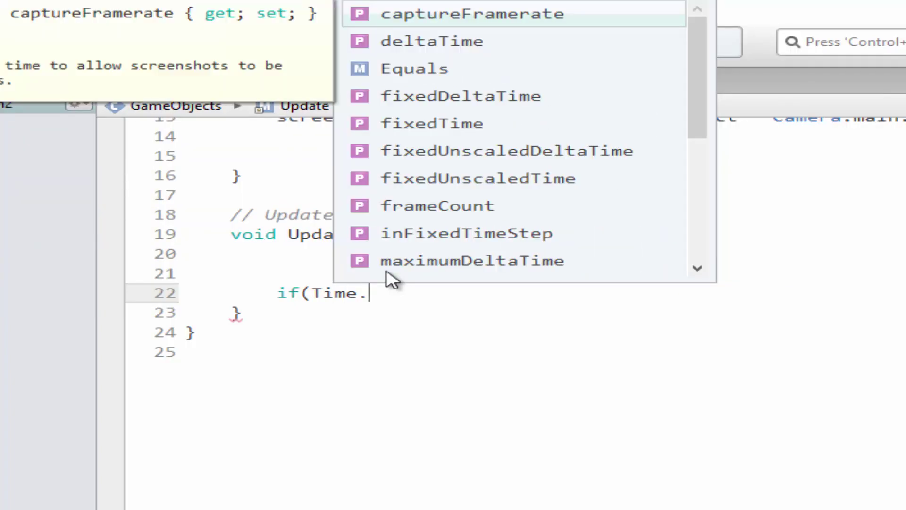
{"action": "type", "text": "tim"}
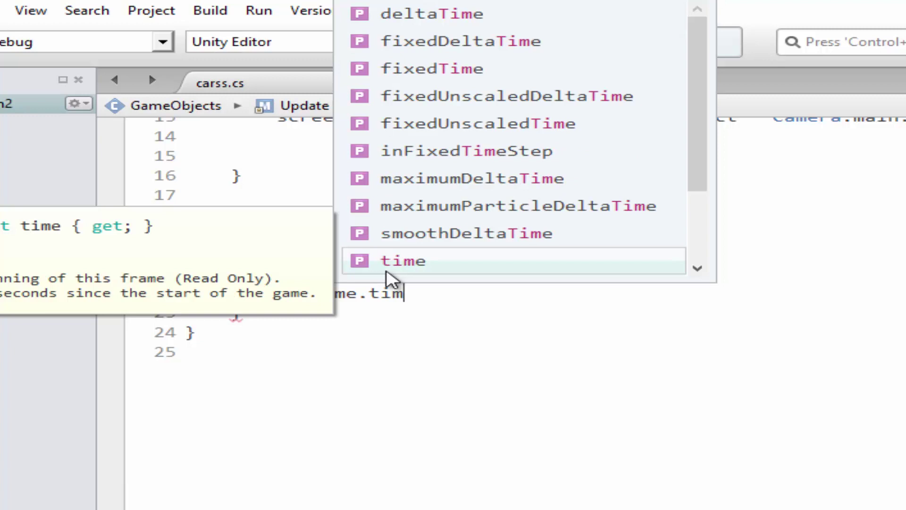
{"action": "type", "text": "e >"}
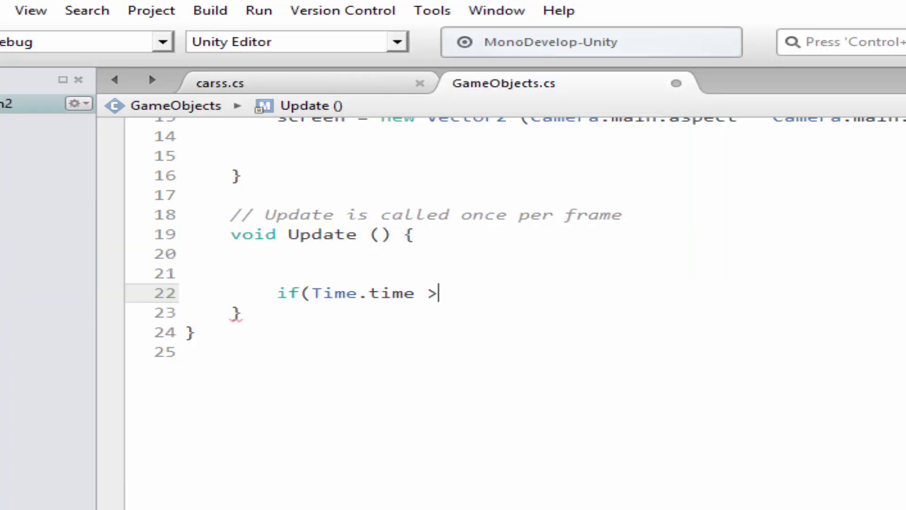
{"action": "type", "text": "ne"}
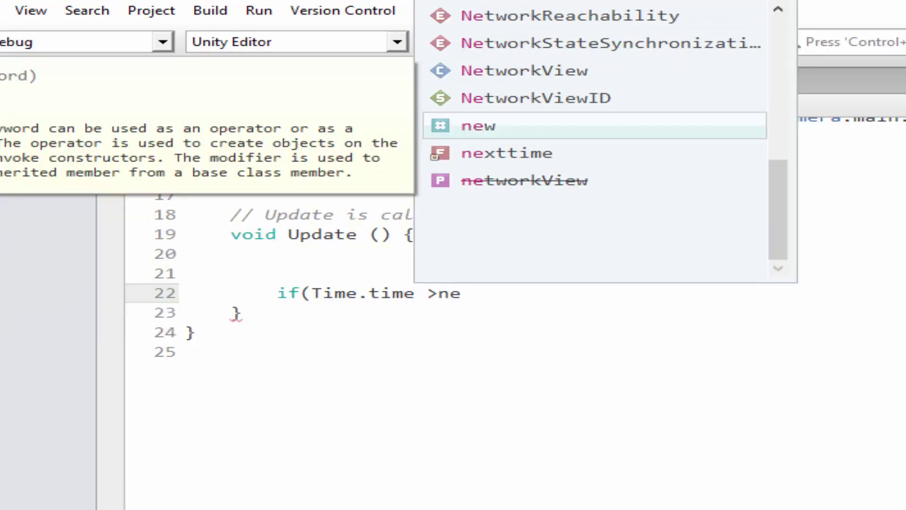
{"action": "key", "text": "Down"}
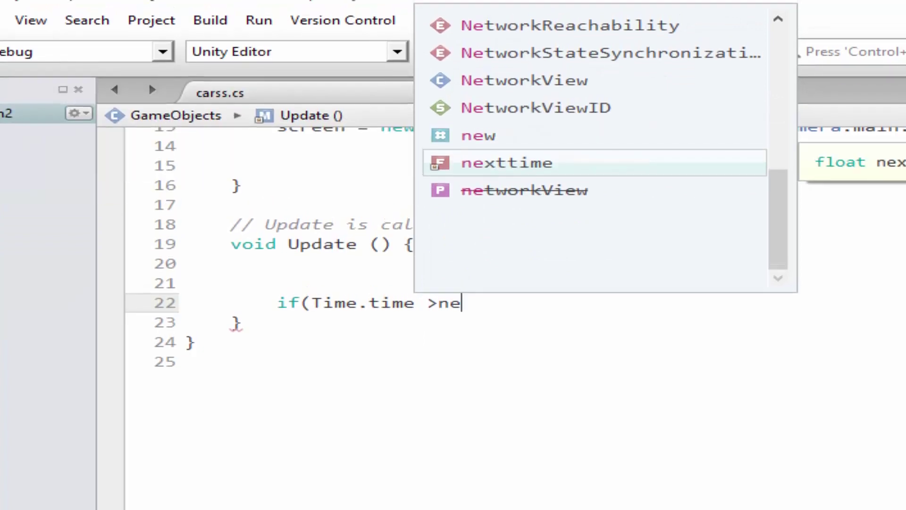
{"action": "key", "text": "Return"}
{"action": "type", "text": ")"}
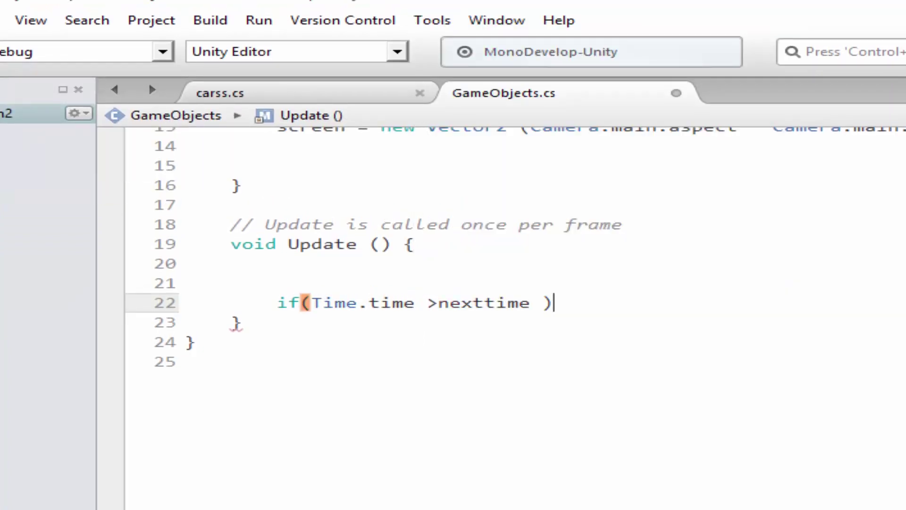
{"action": "type", "text": "{"}
{"action": "key", "text": "Return"}
{"action": "type", "text": "}"}
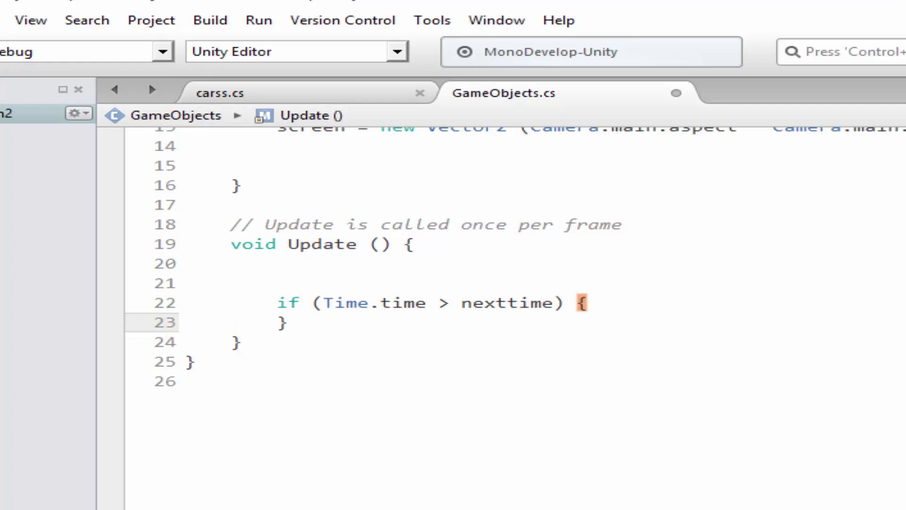
Inside the if block, write nexttime = Time.time + secuns; and start a new line
{"action": "left_click", "coordinate": [608, 304]}
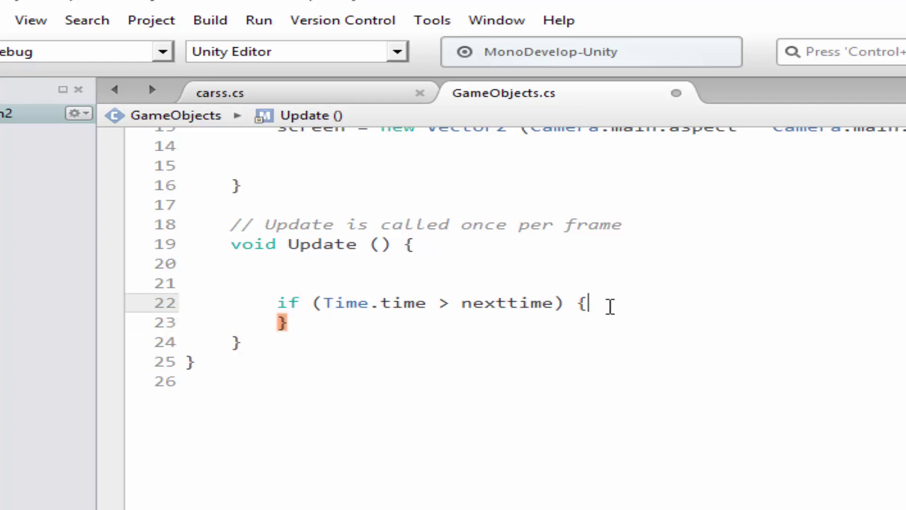
{"action": "key", "text": "Return"}
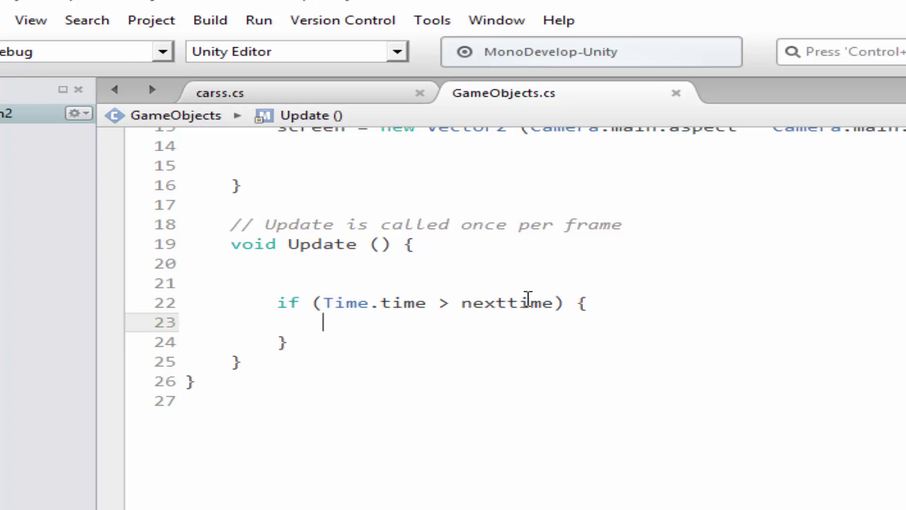
{"action": "double_click", "coordinate": [524, 303]}
{"action": "key", "text": "ctrl+c"}
{"action": "left_click", "coordinate": [401, 333]}
{"action": "key", "text": "ctrl+v"}
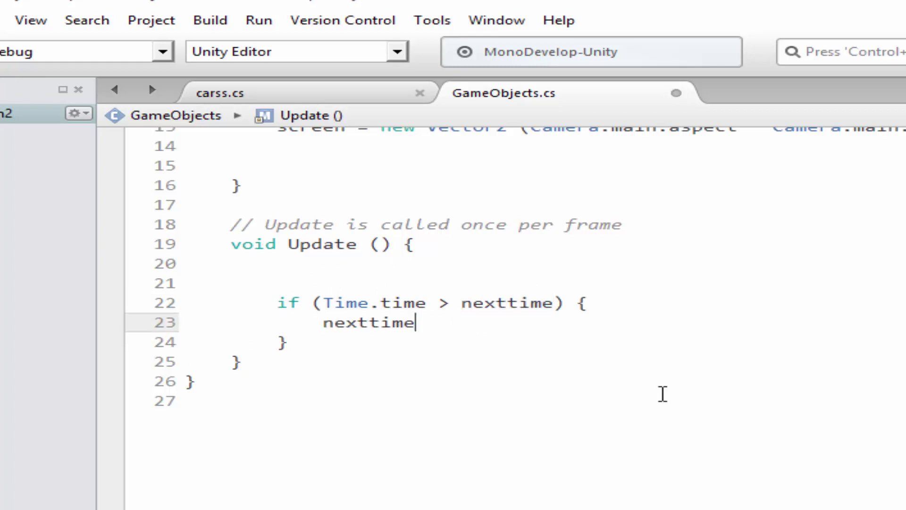
{"action": "type", "text": " = "}
{"action": "type", "text": "tim"}
{"action": "key", "text": "Return"}
{"action": "type", "text": "."}
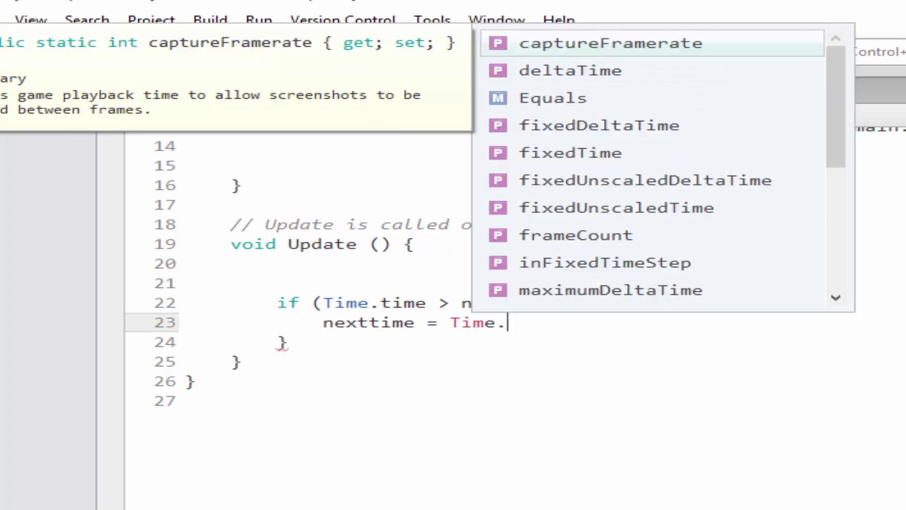
{"action": "type", "text": "ti"}
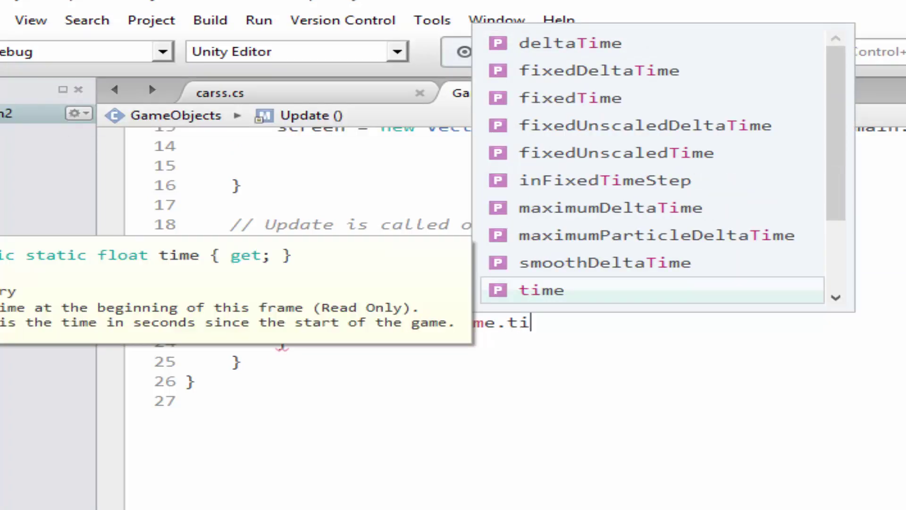
{"action": "key", "text": "Return"}
{"action": "type", "text": "+"}
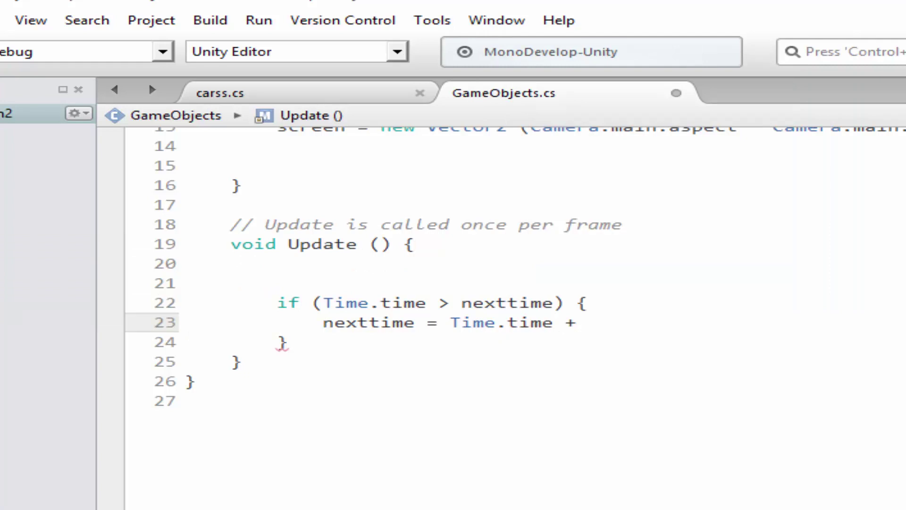
{"action": "type", "text": "se"}
{"action": "key", "text": "Return"}
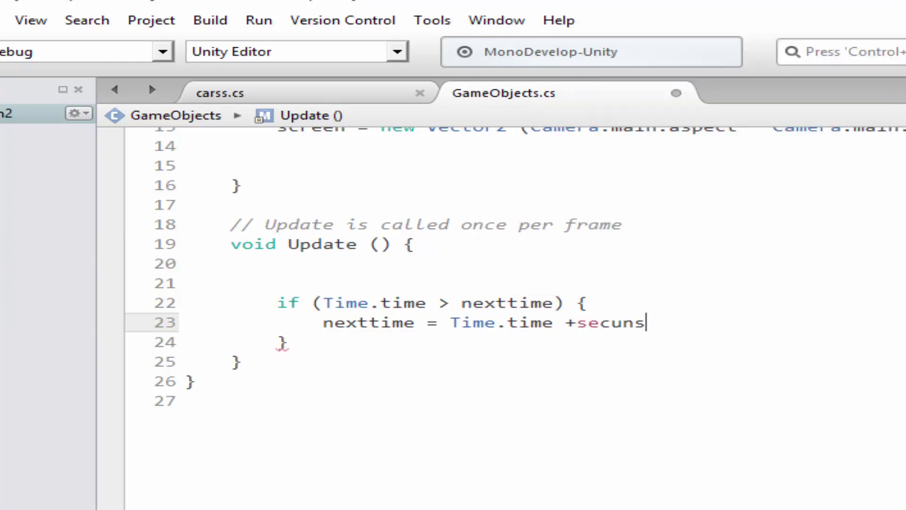
{"action": "type", "text": ";"}
{"action": "key", "text": "Return"}
Review the nexttime variable and the Vector2 screen declaration, then return to the if block
{"action": "scroll", "coordinate": [709, 392], "scroll_direction": "up", "scroll_amount": 3}
{"action": "scroll", "coordinate": [380, 302], "scroll_direction": "up", "scroll_amount": 1}
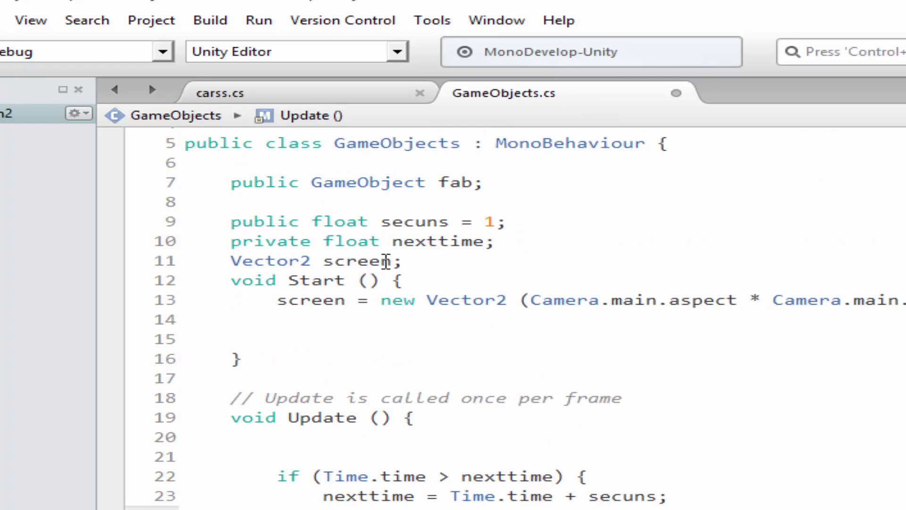
{"action": "scroll", "coordinate": [438, 230], "scroll_direction": "down", "scroll_amount": 3}
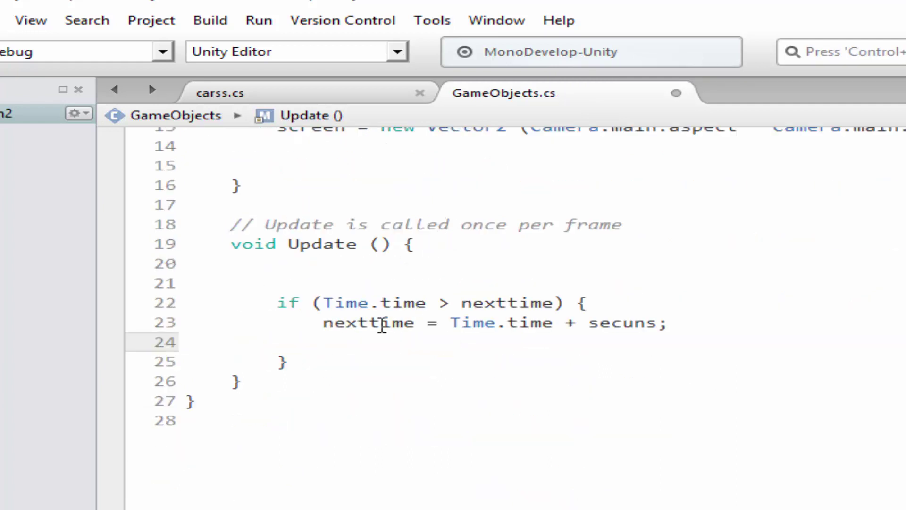
{"action": "double_click", "coordinate": [383, 324]}
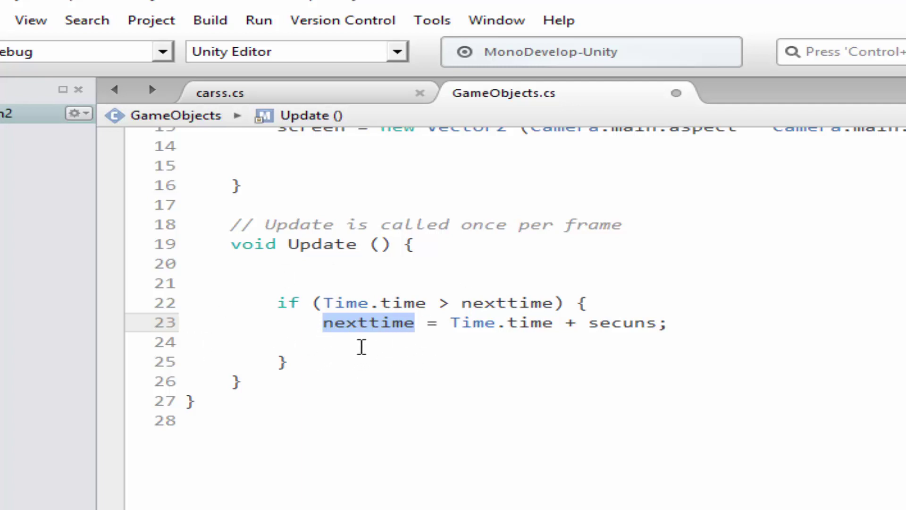
{"action": "left_click", "coordinate": [366, 341]}
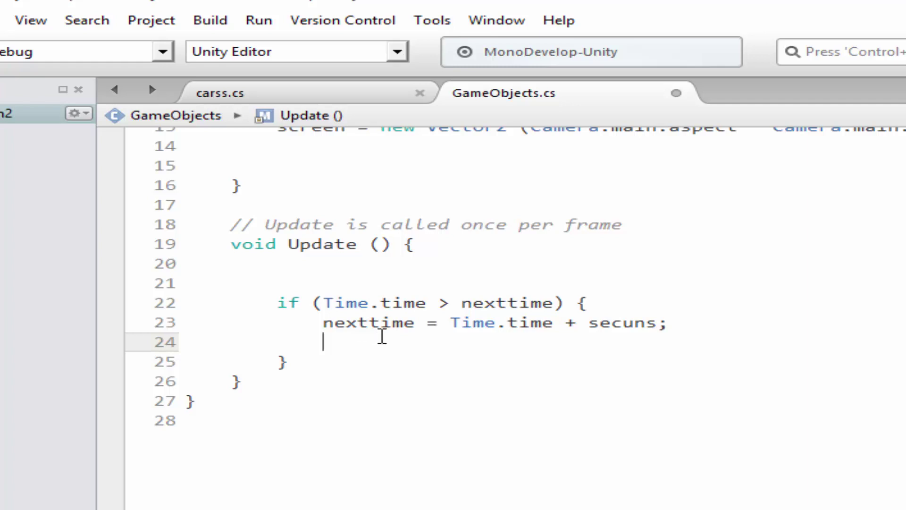
{"action": "scroll", "coordinate": [366, 326], "scroll_direction": "up", "scroll_amount": 2}
{"action": "scroll", "coordinate": [339, 309], "scroll_direction": "up", "scroll_amount": 1}
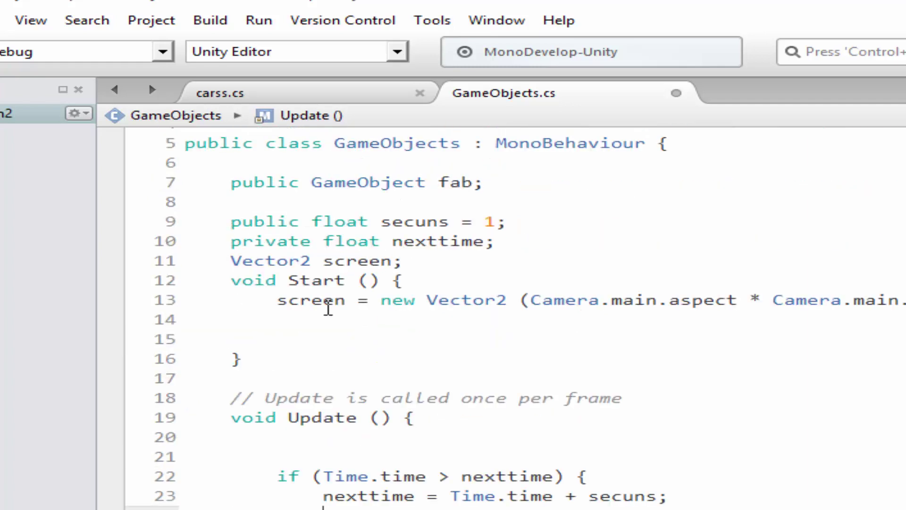
{"action": "double_click", "coordinate": [293, 261]}
{"action": "scroll", "coordinate": [359, 292], "scroll_direction": "down", "scroll_amount": 3}
{"action": "left_click", "coordinate": [382, 354]}
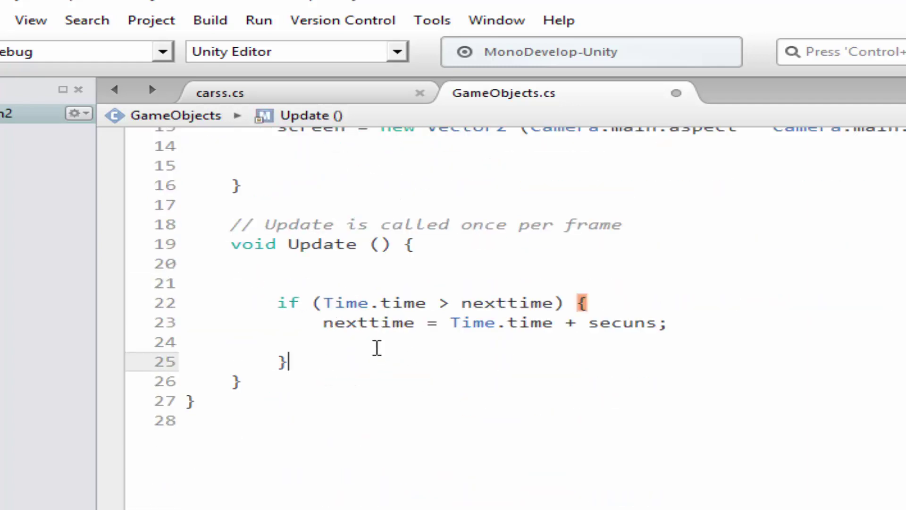
On line 24, type Vector2 s = new Vector2 (Random with autocomplete
{"action": "left_click", "coordinate": [376, 347]}
{"action": "type", "text": "Vector2"}
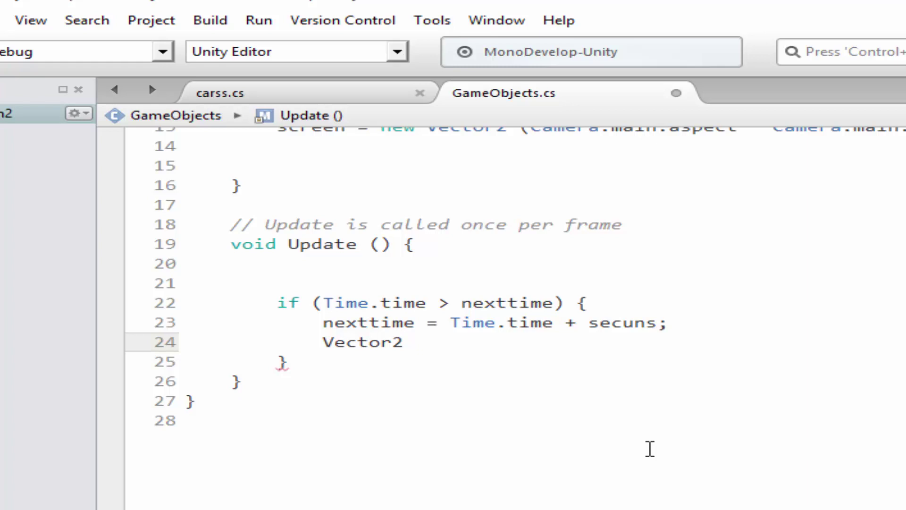
{"action": "type", "text": "s "}
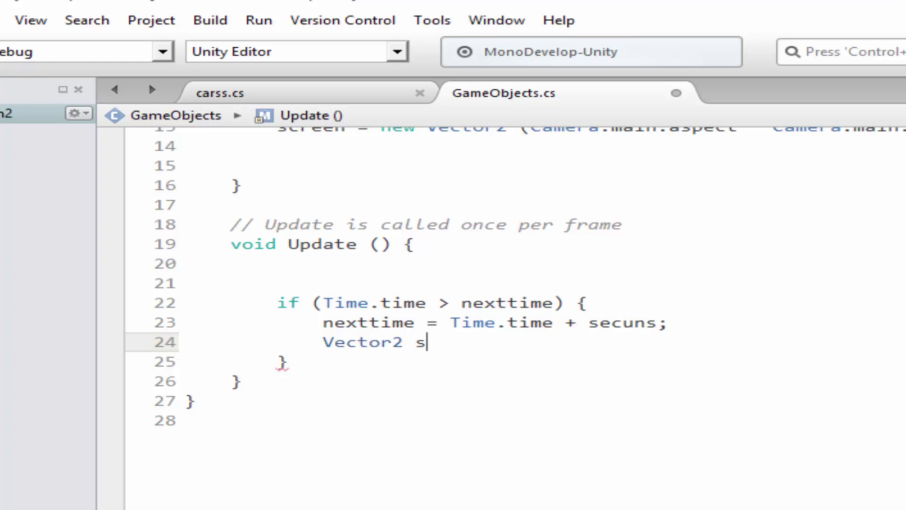
{"action": "type", "text": "= new"}
{"action": "type", "text": " Vector2 "}
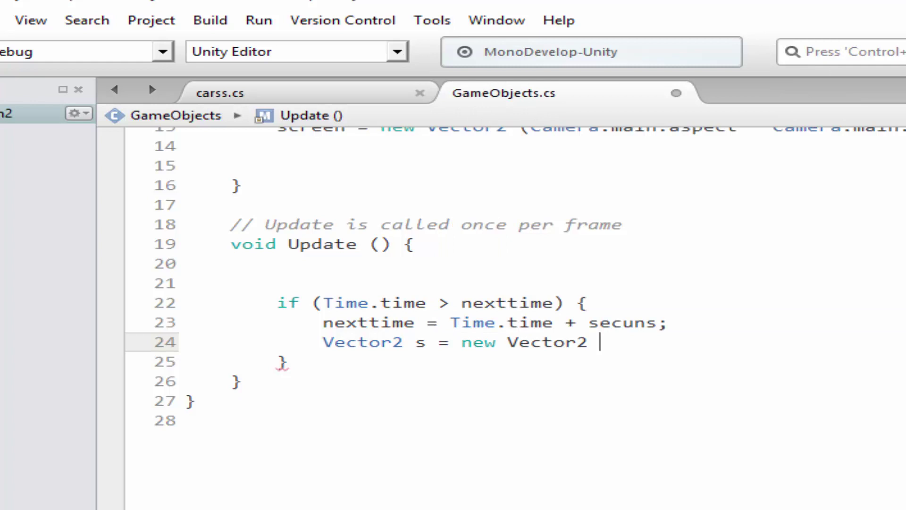
{"action": "type", "text": "(R"}
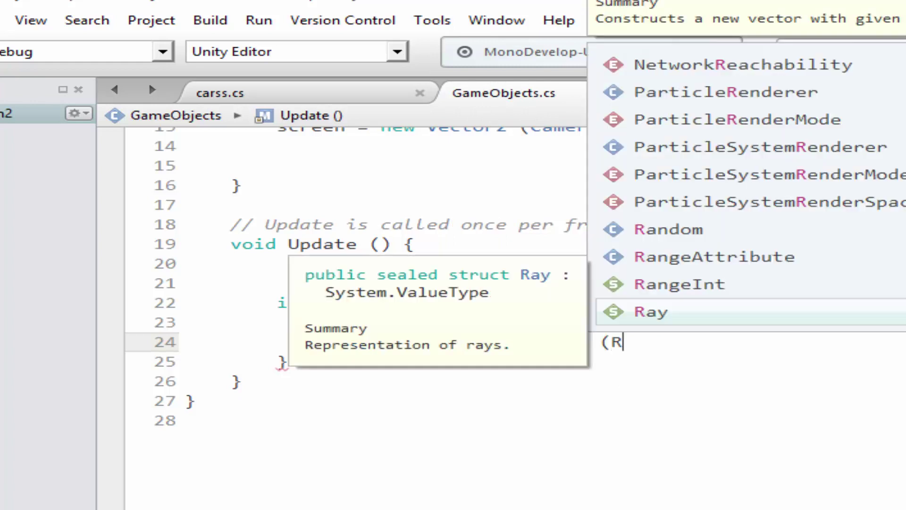
{"action": "type", "text": "an"}
{"action": "key", "text": "Return"}
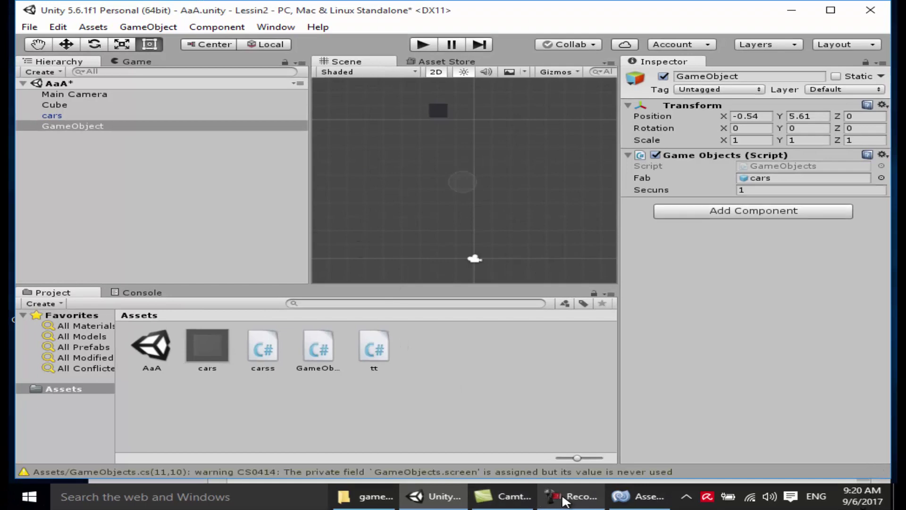
Try some range arguments after Random, then erase them back to Random
{"action": "mouse_move", "coordinate": [560, 500]}
{"action": "left_click", "coordinate": [637, 496]}
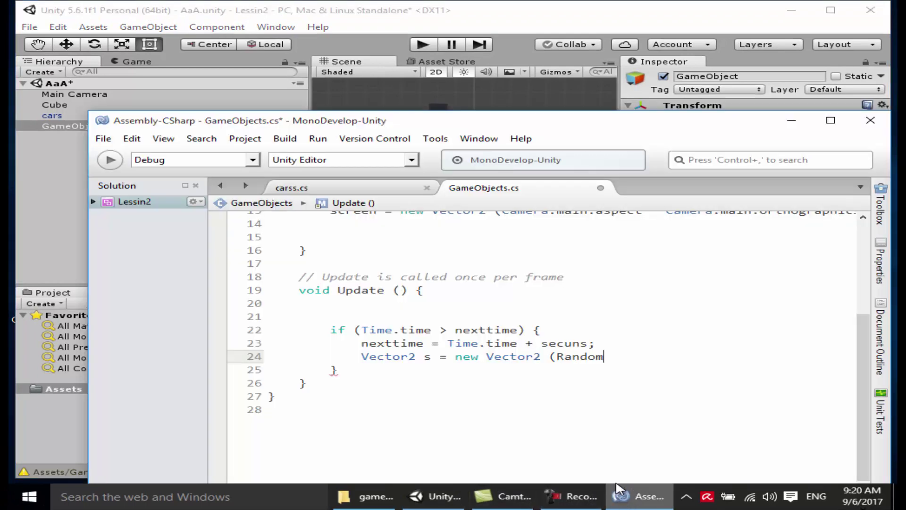
{"action": "type", "text": "("}
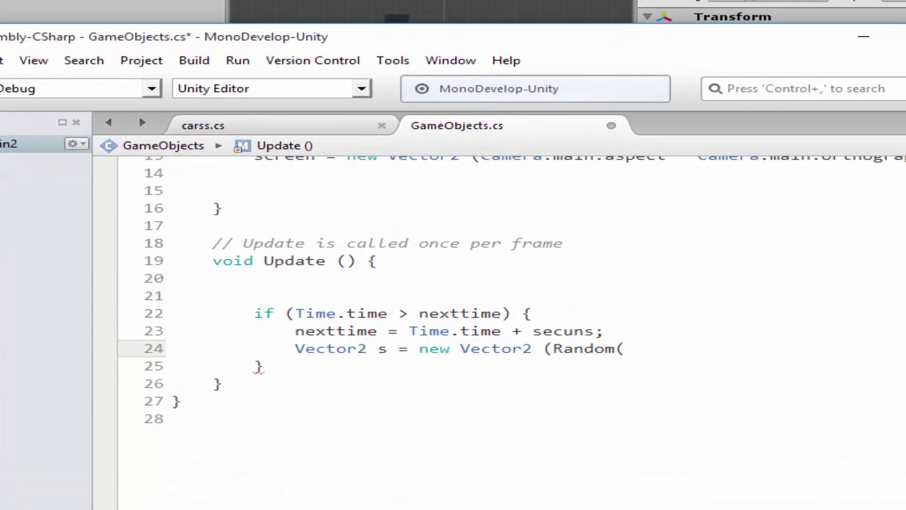
{"action": "type", "text": "1m"}
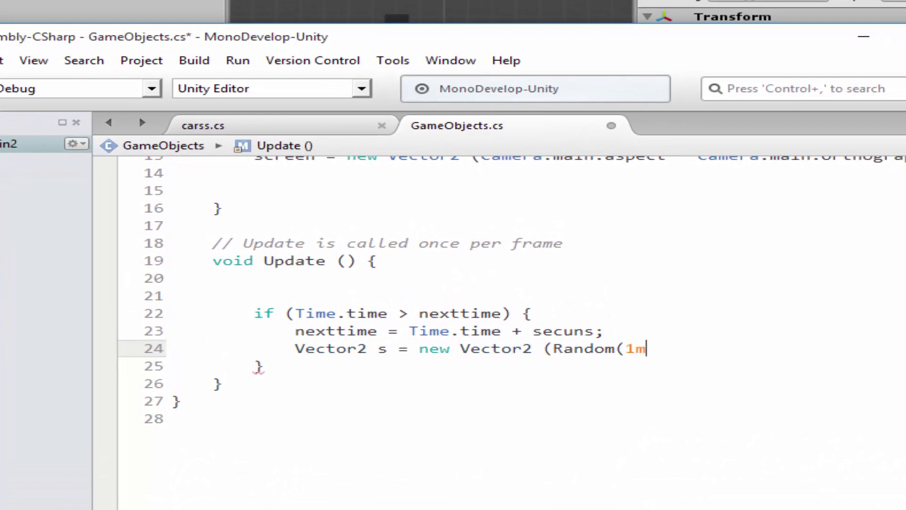
{"action": "key", "text": "BackSpace"}
{"action": "type", "text": "m"}
{"action": "key", "text": "BackSpace"}
{"action": "type", "text": ",2"}
{"action": "type", "text": ")"}
{"action": "key", "text": "BackSpace"}
{"action": "key", "text": "BackSpace"}
{"action": "key", "text": "BackSpace"}
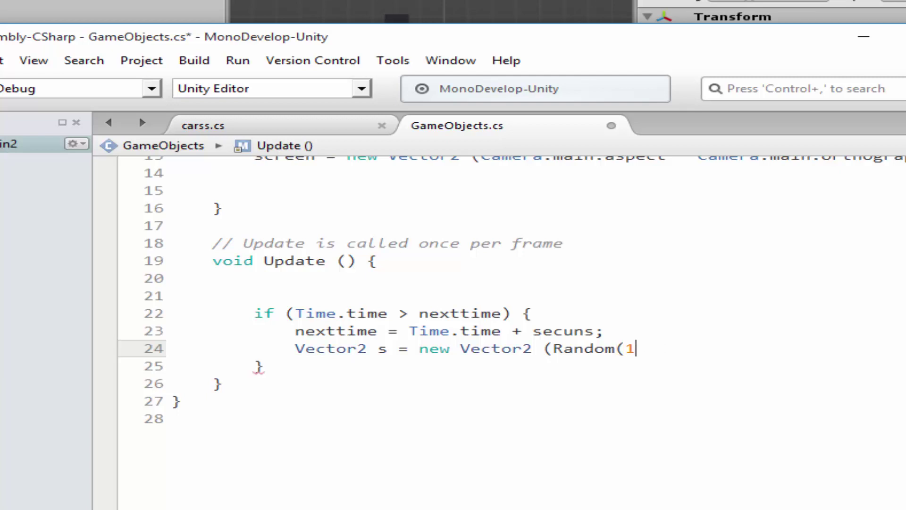
{"action": "key", "text": "BackSpace"}
{"action": "key", "text": "BackSpace"}
Add Random.Range with placeholder bounds, adjusting them to 5 and 30
{"action": "type", "text": ".ra"}
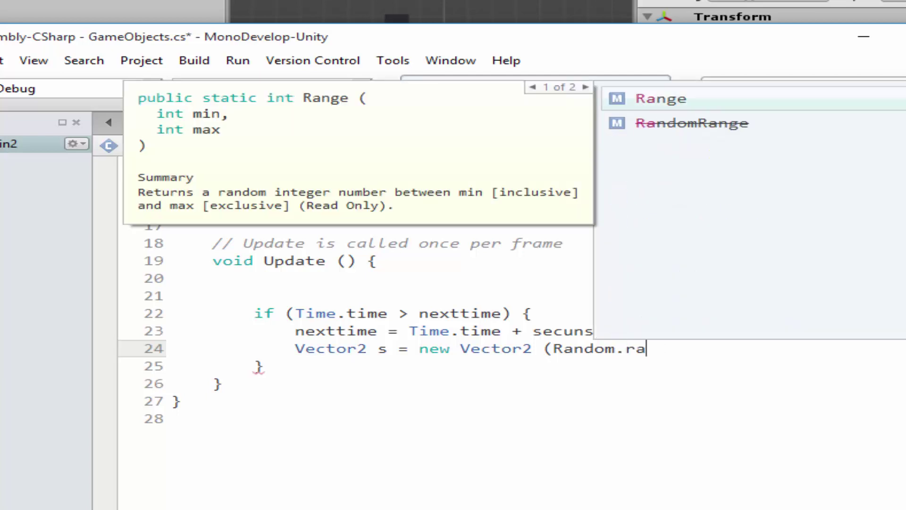
{"action": "key", "text": "Return"}
{"action": "type", "text": "("}
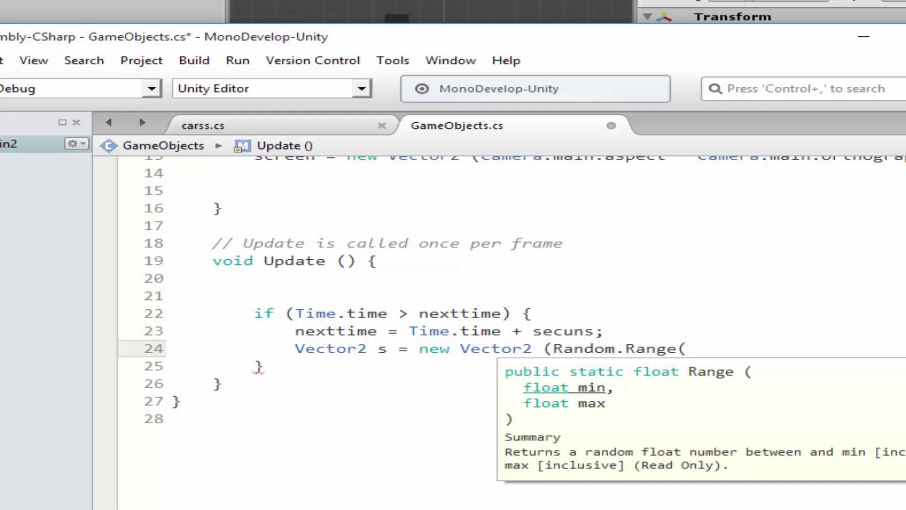
{"action": "type", "text": "1"}
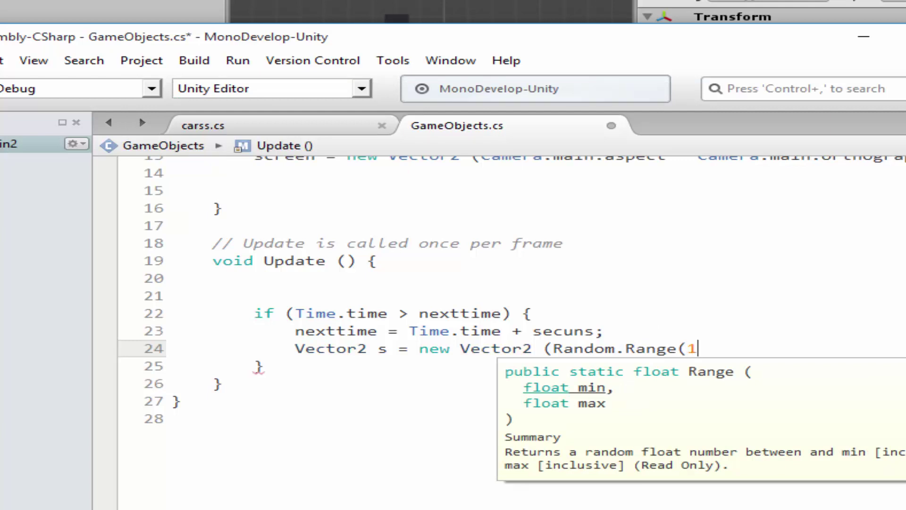
{"action": "type", "text": ",2)"}
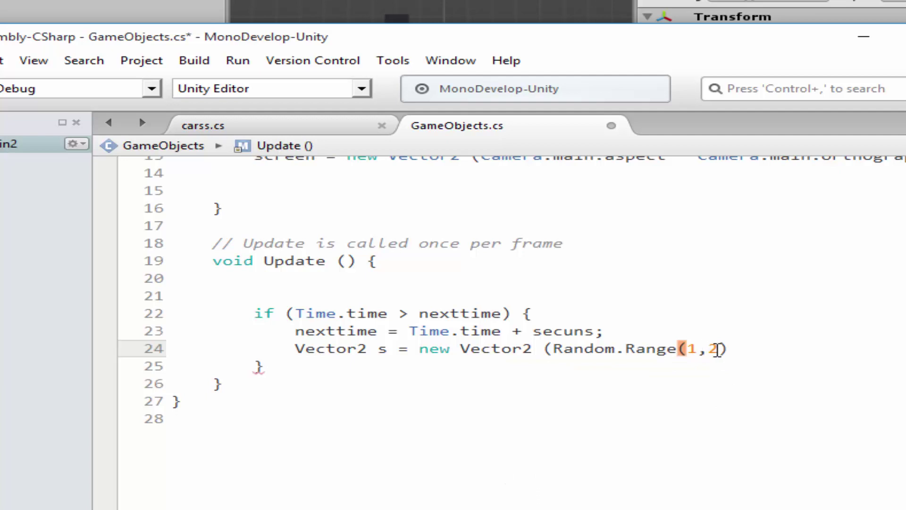
{"action": "double_click", "coordinate": [713, 349]}
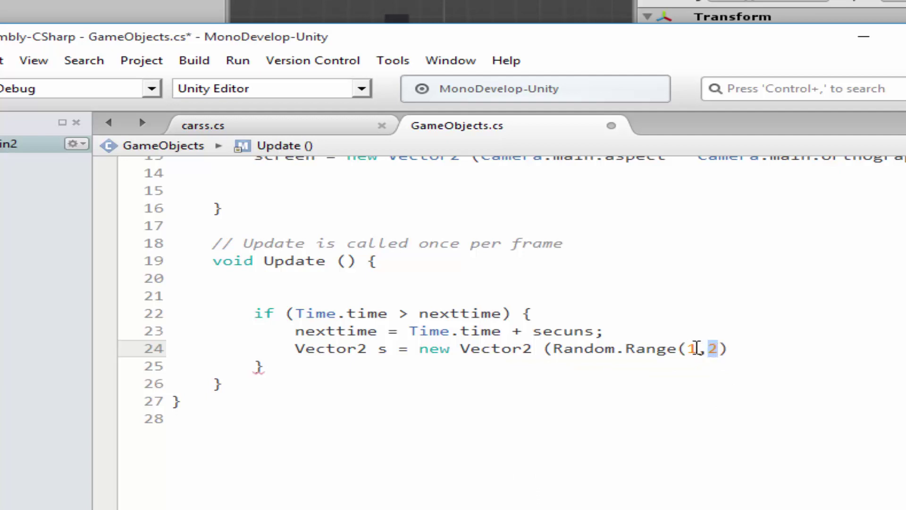
{"action": "double_click", "coordinate": [692, 349]}
{"action": "type", "text": "5"}
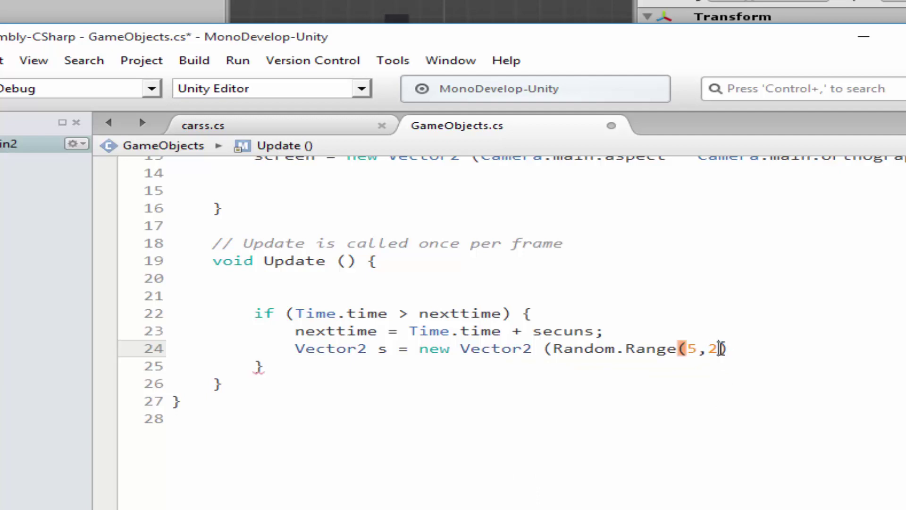
{"action": "double_click", "coordinate": [714, 348]}
{"action": "type", "text": "1"}
{"action": "type", "text": "0"}
{"action": "left_click", "coordinate": [718, 348]}
{"action": "key", "text": "BackSpace"}
{"action": "type", "text": "30"}
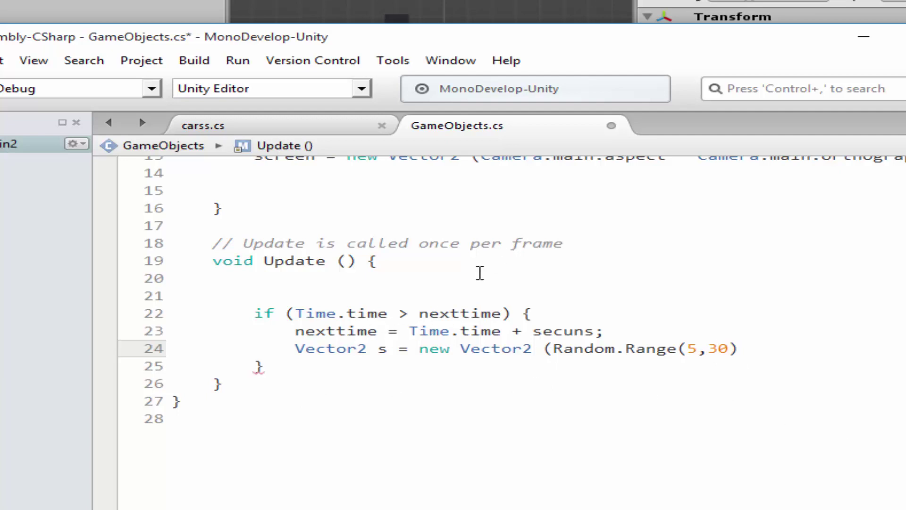
Replace the Range bounds with -screen.x and screen.x
{"action": "scroll", "coordinate": [474, 276], "scroll_direction": "up", "scroll_amount": 2}
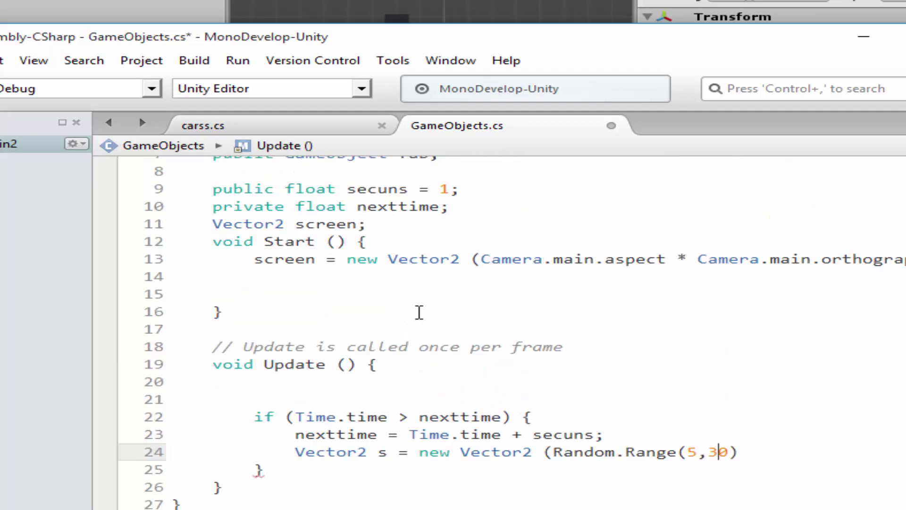
{"action": "scroll", "coordinate": [419, 312], "scroll_direction": "down", "scroll_amount": 2}
{"action": "scroll", "coordinate": [450, 302], "scroll_direction": "up", "scroll_amount": 1}
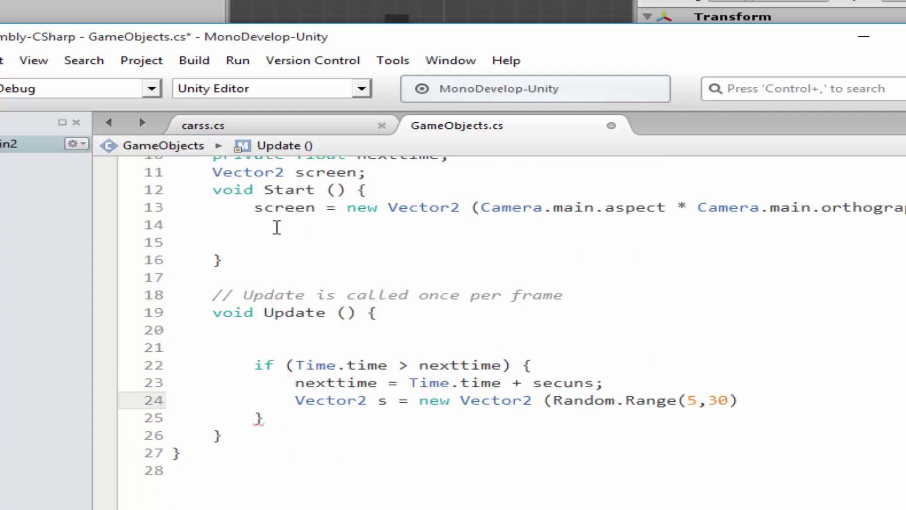
{"action": "left_click", "coordinate": [285, 208]}
{"action": "double_click", "coordinate": [286, 207]}
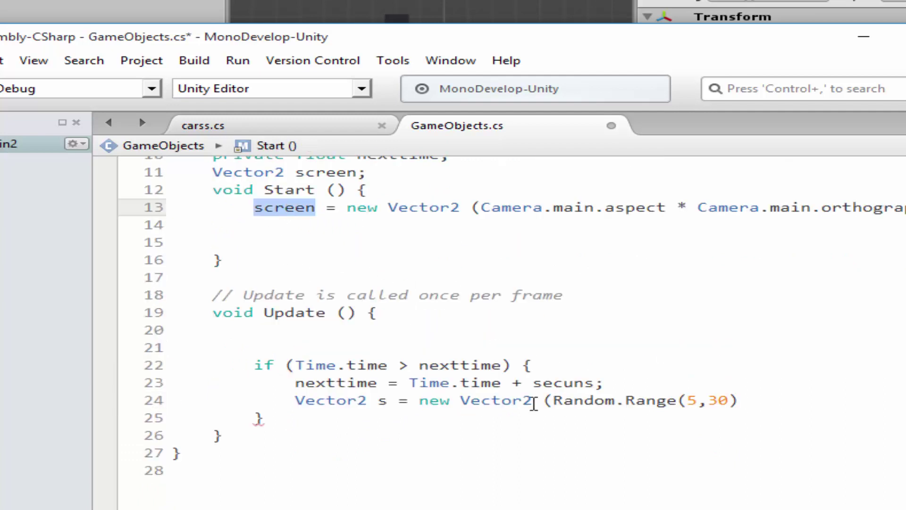
{"action": "double_click", "coordinate": [691, 399]}
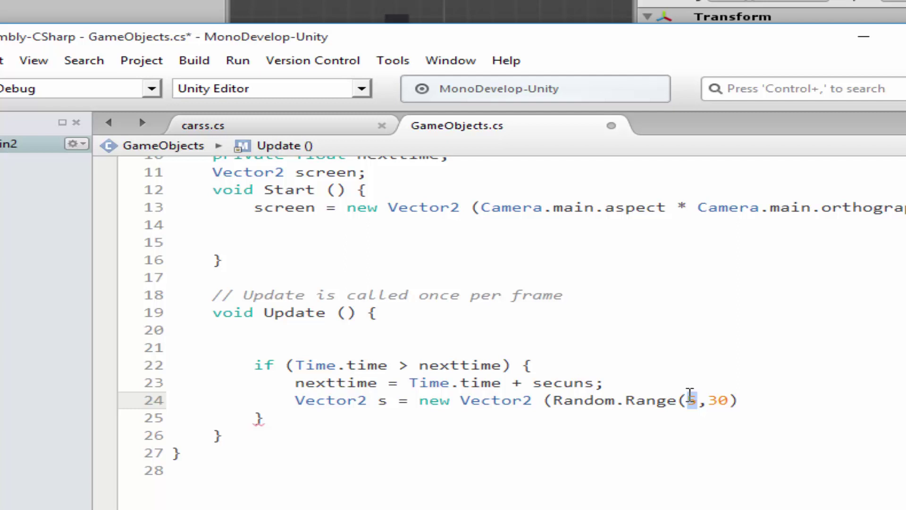
{"action": "type", "text": "-screen"}
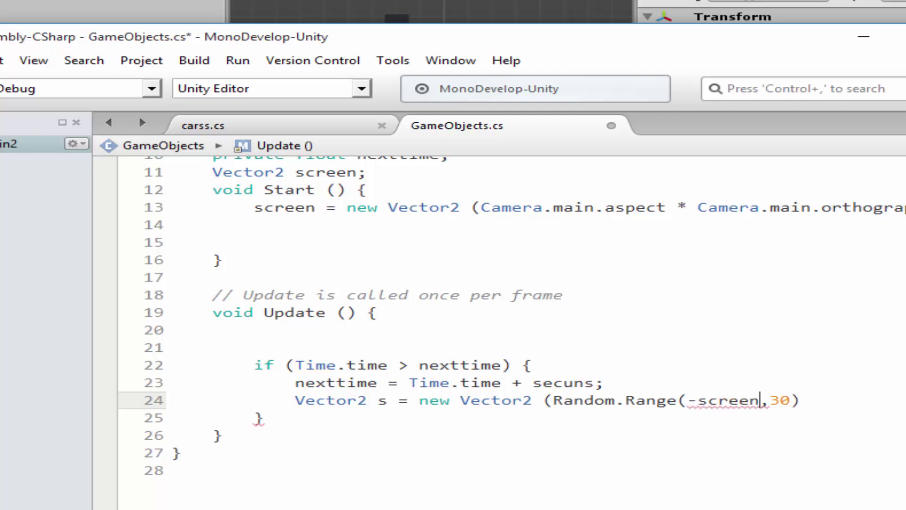
{"action": "type", "text": ".x"}
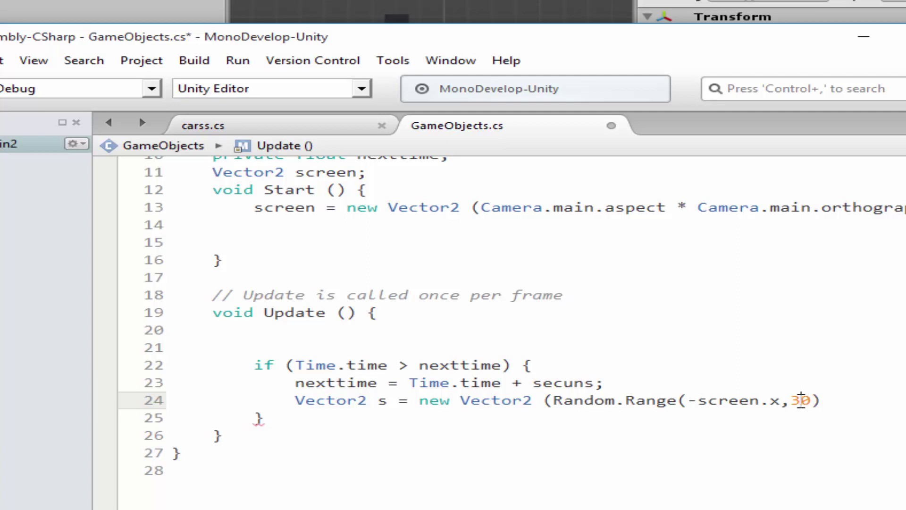
{"action": "double_click", "coordinate": [801, 400]}
{"action": "type", "text": "screen"}
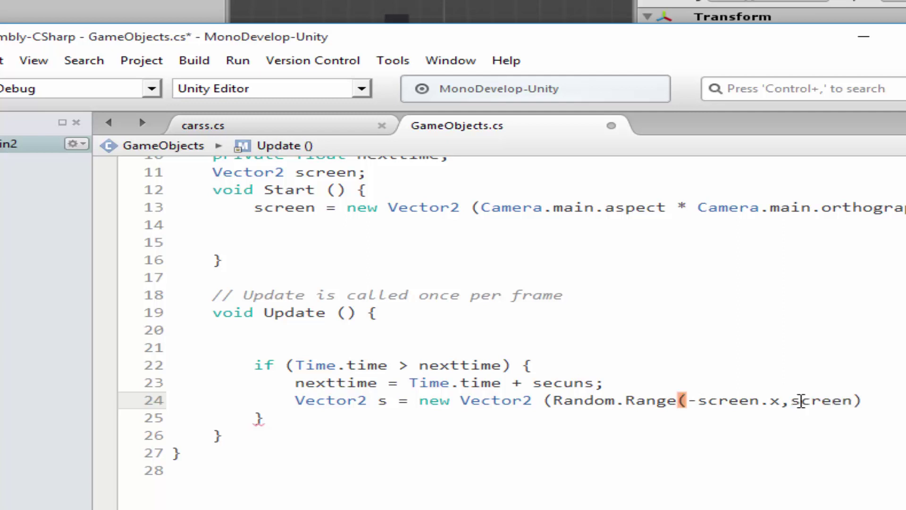
{"action": "type", "text": ".x"}
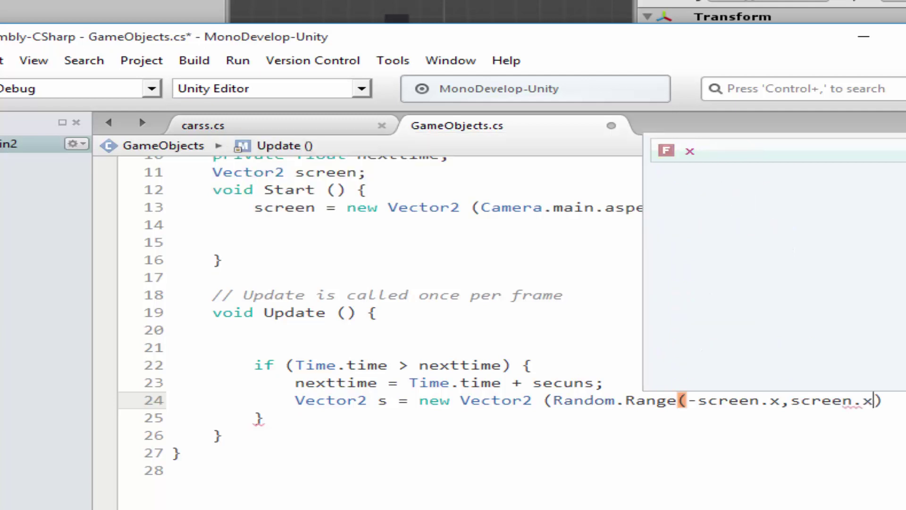
{"action": "key", "text": "Escape"}
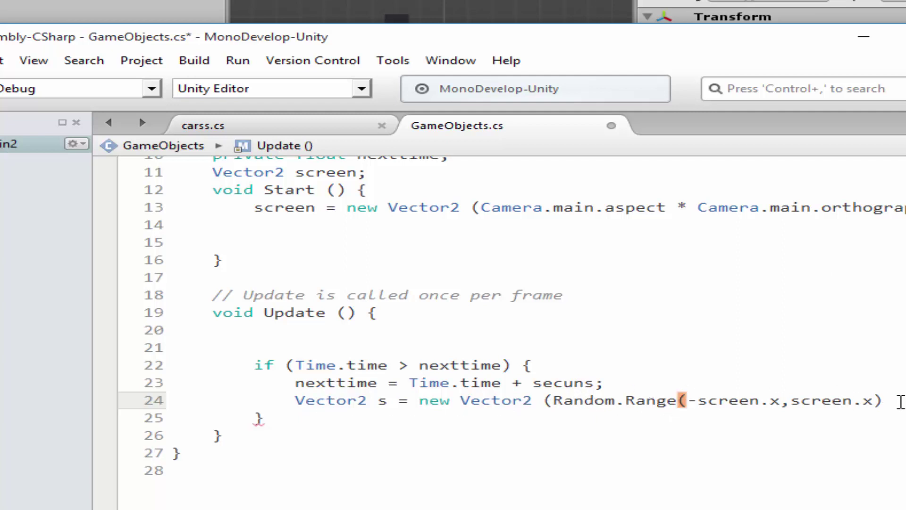
Append screen.y); as the Vector2's y value and start a new line
{"action": "left_click", "coordinate": [899, 400]}
{"action": "type", "text": ","}
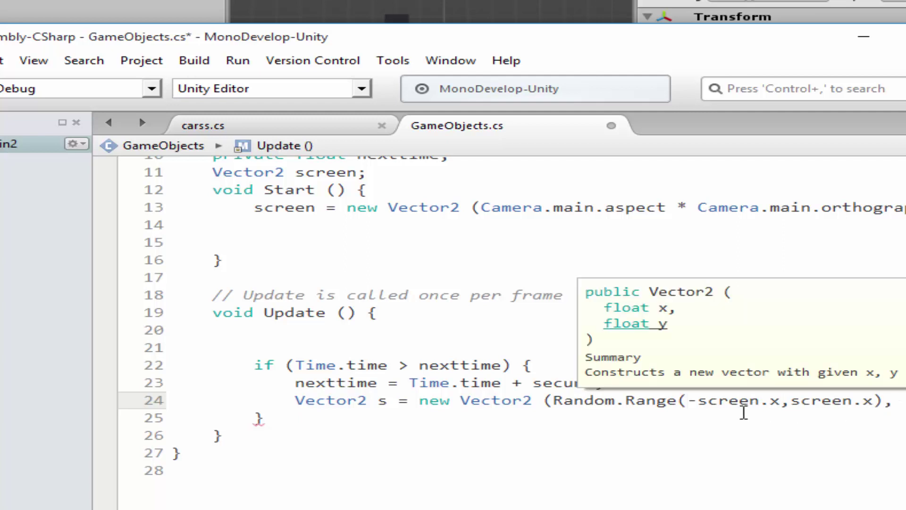
{"action": "double_click", "coordinate": [736, 401]}
{"action": "left_click", "coordinate": [897, 401]}
{"action": "key", "text": "ctrl+v"}
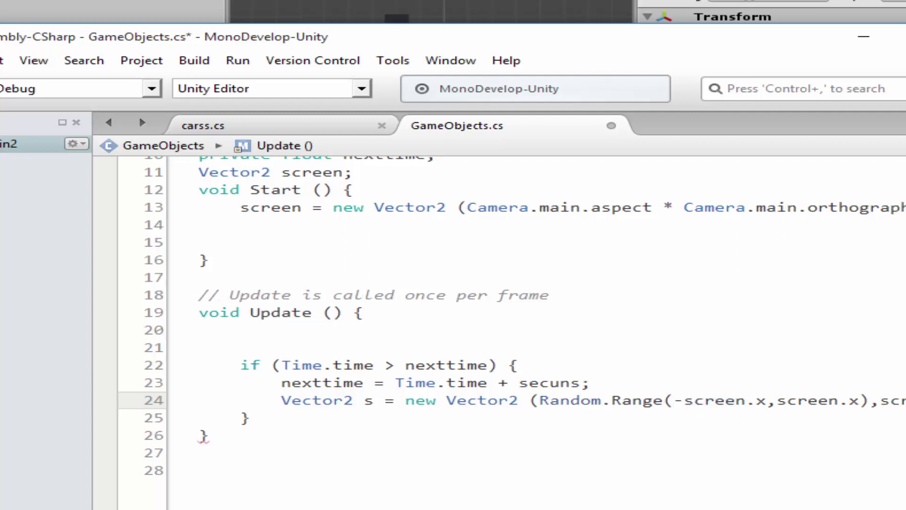
{"action": "type", "text": ".y)"}
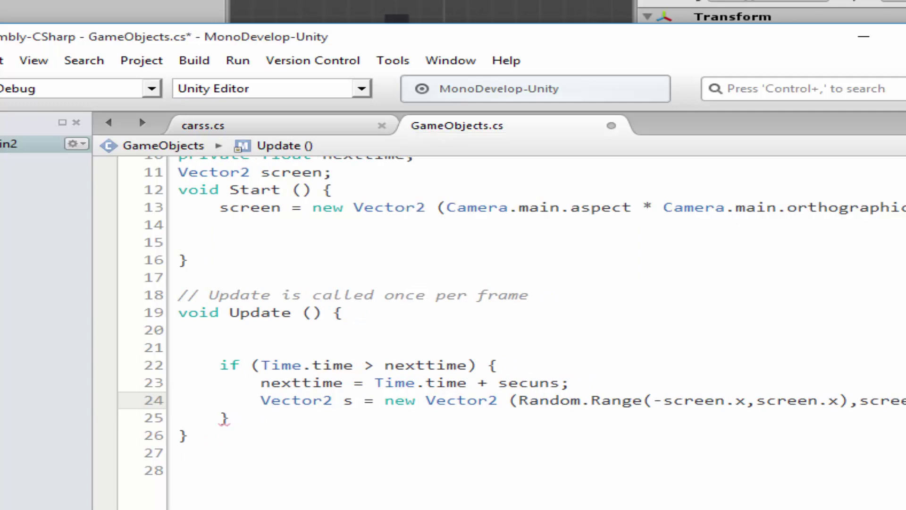
{"action": "type", "text": ";"}
{"action": "key", "text": "Return"}
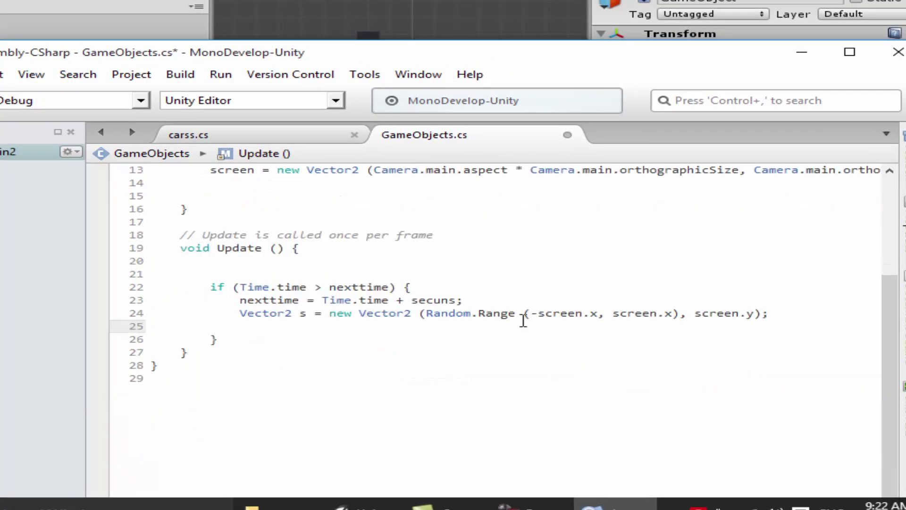
On line 25, type Instantiate(fab, correcting a typo and dismissing the completion list
{"action": "scroll", "coordinate": [342, 377], "scroll_direction": "down", "scroll_amount": 1}
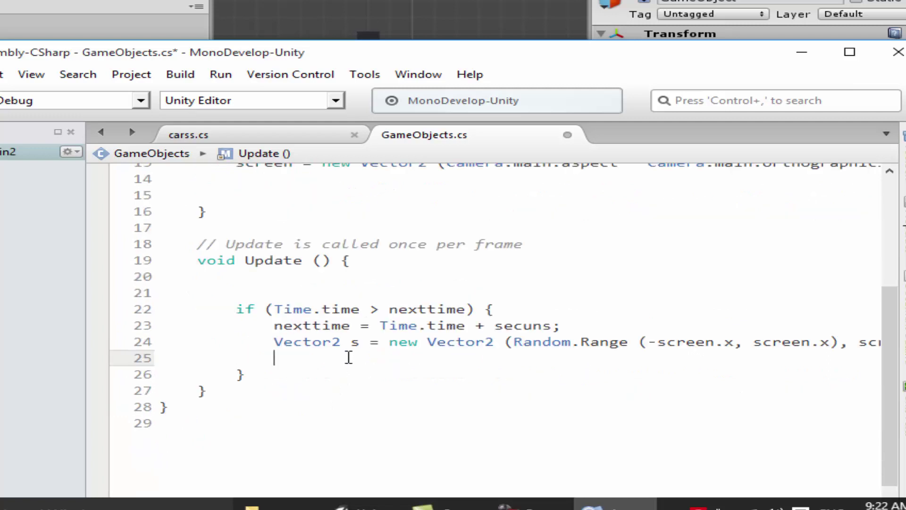
{"action": "type", "text": "I"}
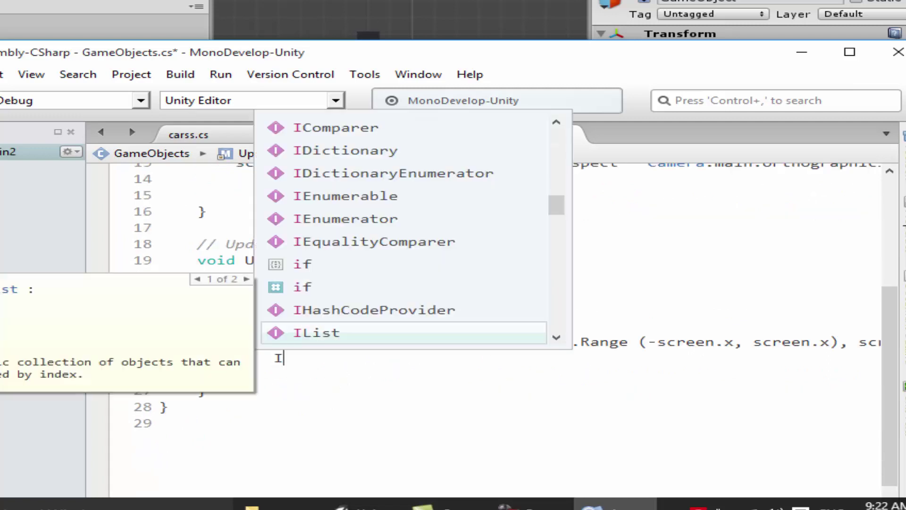
{"action": "type", "text": "ns"}
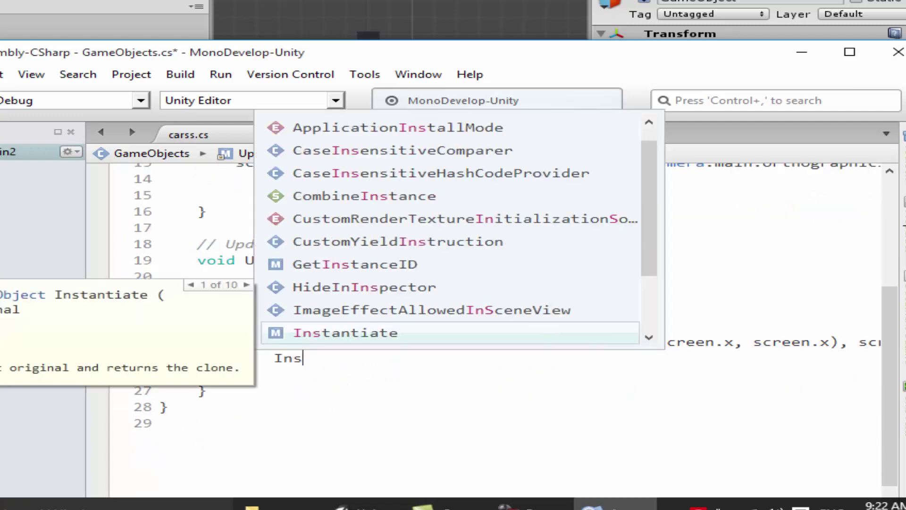
{"action": "type", "text": "ta"}
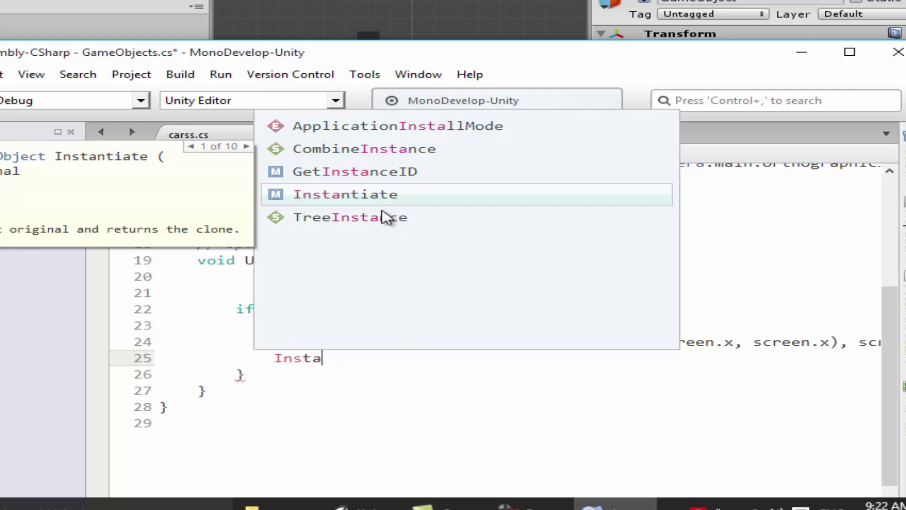
{"action": "double_click", "coordinate": [373, 197]}
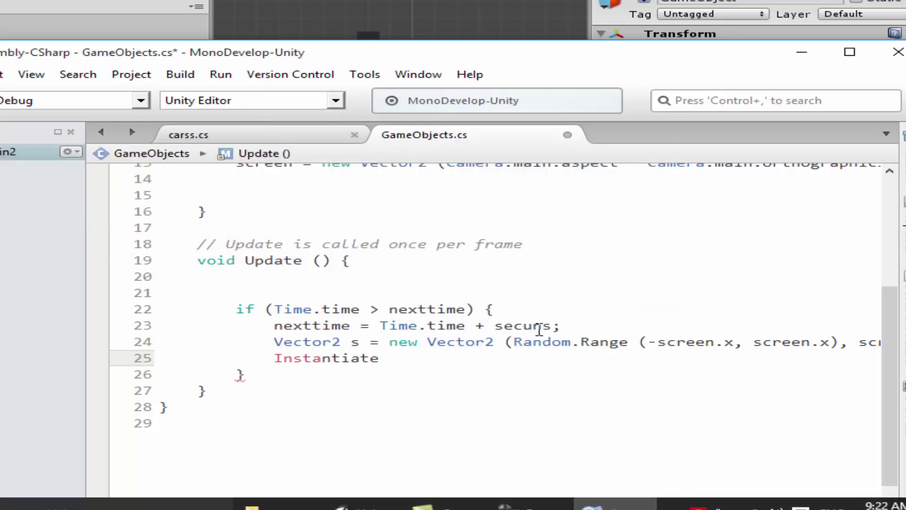
{"action": "type", "text": "("}
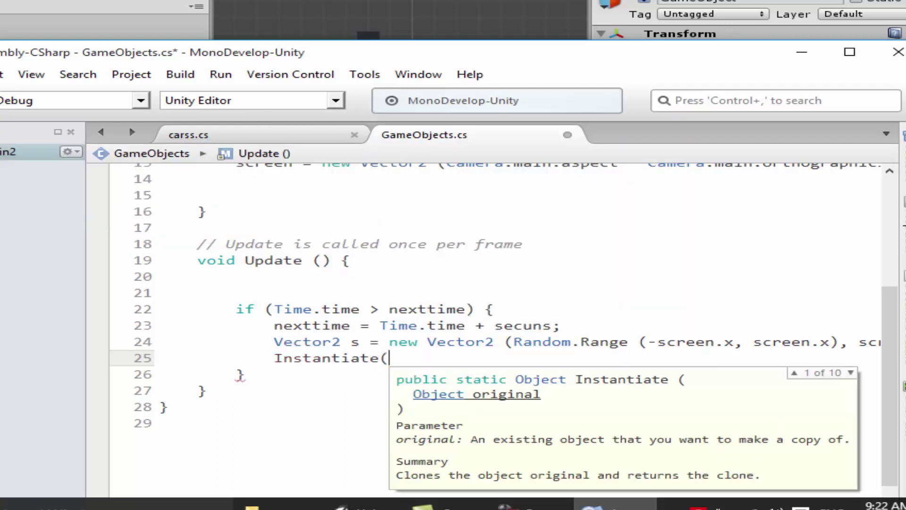
{"action": "type", "text": "ta"}
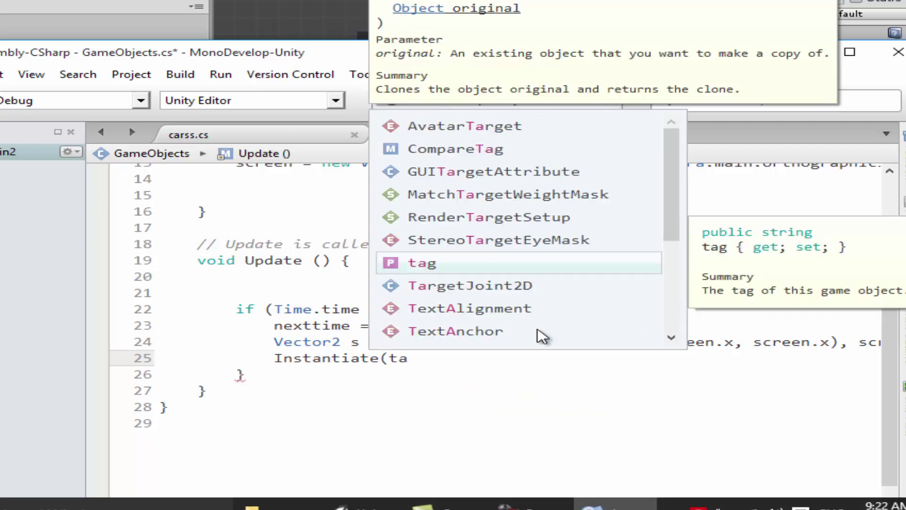
{"action": "type", "text": "b"}
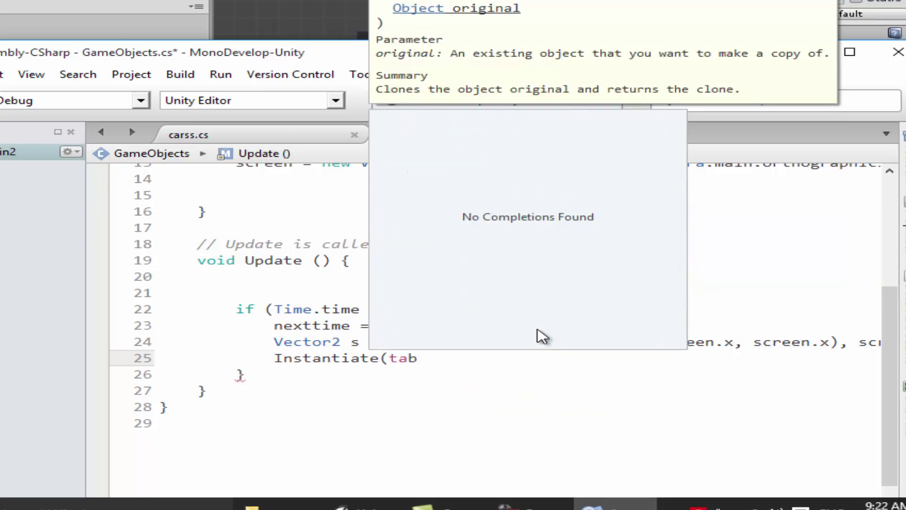
{"action": "key", "text": "BackSpace"}
{"action": "key", "text": "BackSpace"}
{"action": "key", "text": "BackSpace"}
{"action": "type", "text": "fa"}
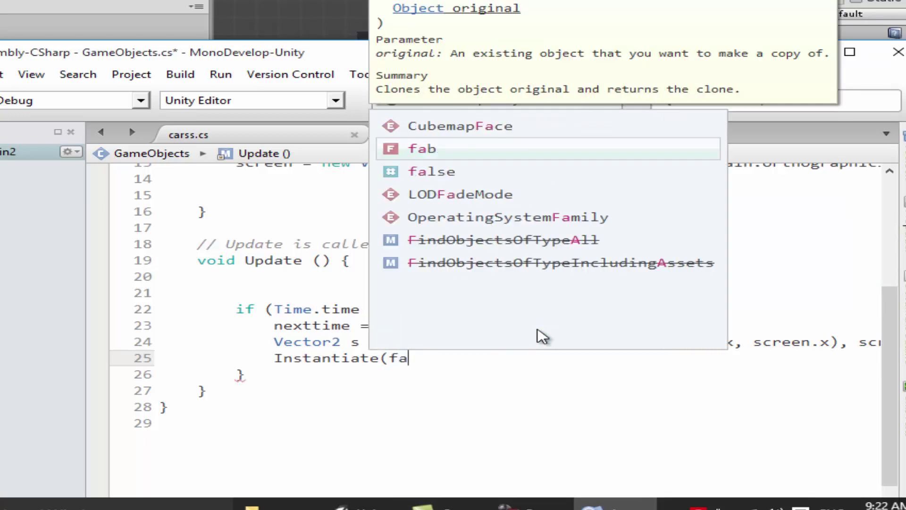
{"action": "type", "text": "b"}
{"action": "key", "text": "Escape"}
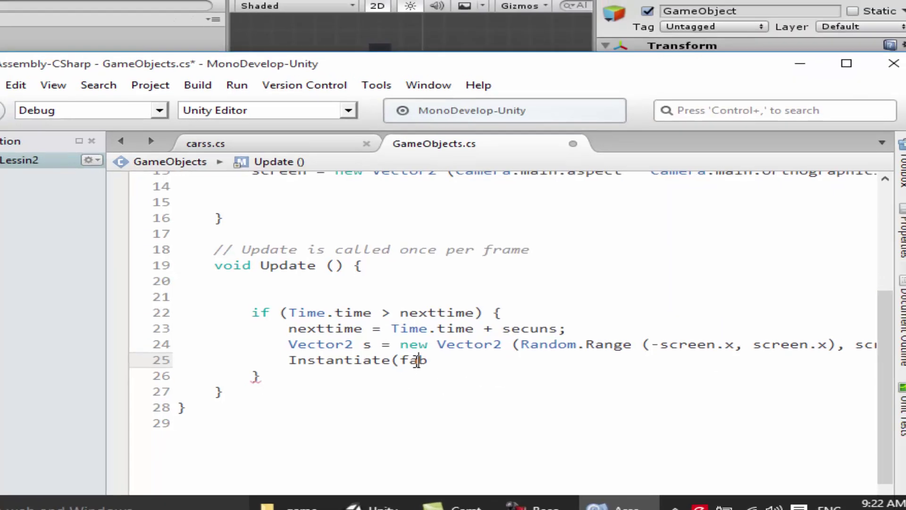
{"action": "scroll", "coordinate": [435, 328], "scroll_direction": "up", "scroll_amount": 2}
Add s as the position argument after fab in the Instantiate call
{"action": "scroll", "coordinate": [540, 324], "scroll_direction": "up", "scroll_amount": 2}
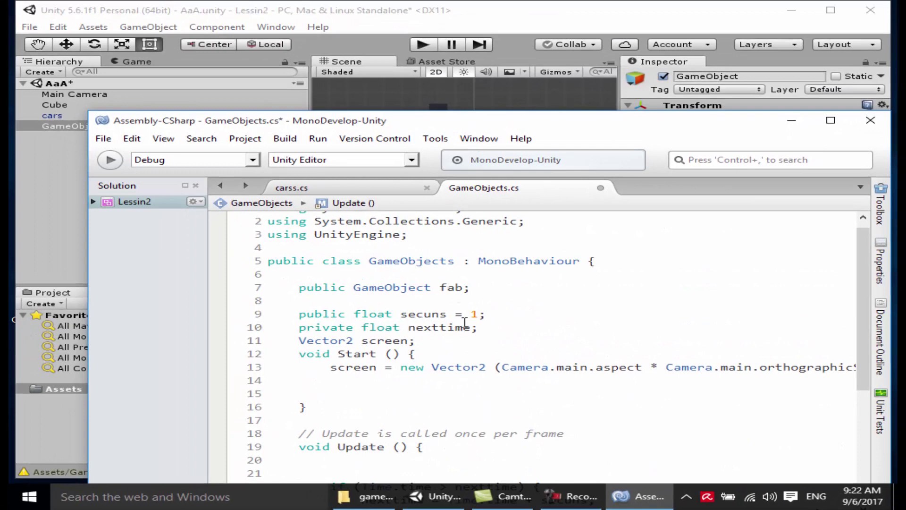
{"action": "scroll", "coordinate": [461, 324], "scroll_direction": "down", "scroll_amount": 2}
{"action": "scroll", "coordinate": [458, 324], "scroll_direction": "down", "scroll_amount": 2}
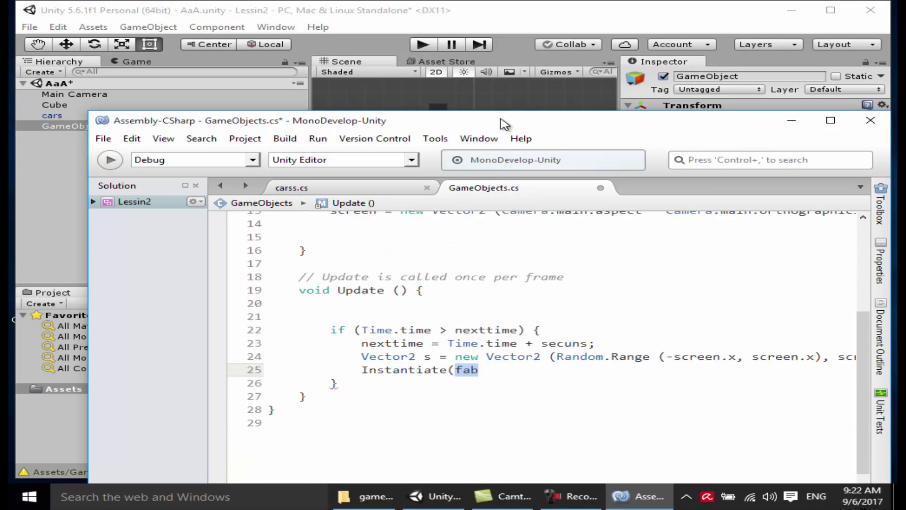
{"action": "left_click_drag", "start_coordinate": [501, 119], "coordinate": [491, 156]}
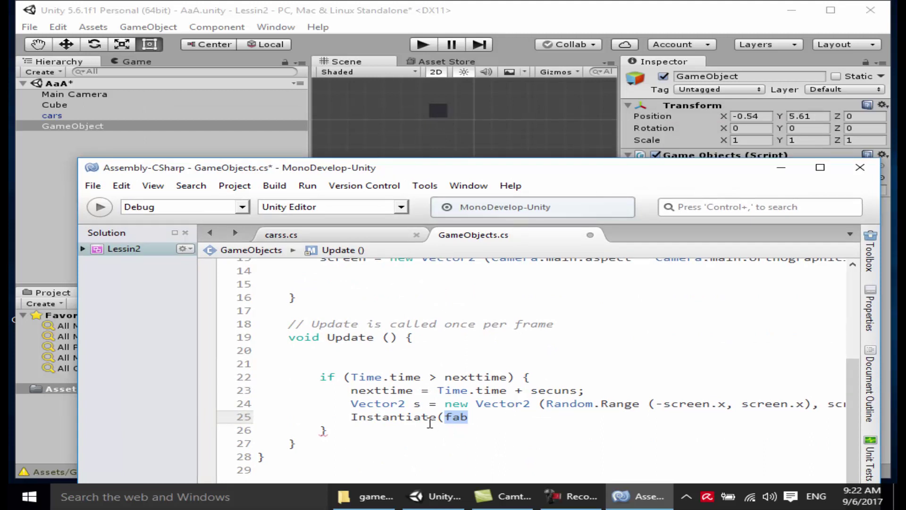
{"action": "left_click", "coordinate": [409, 417]}
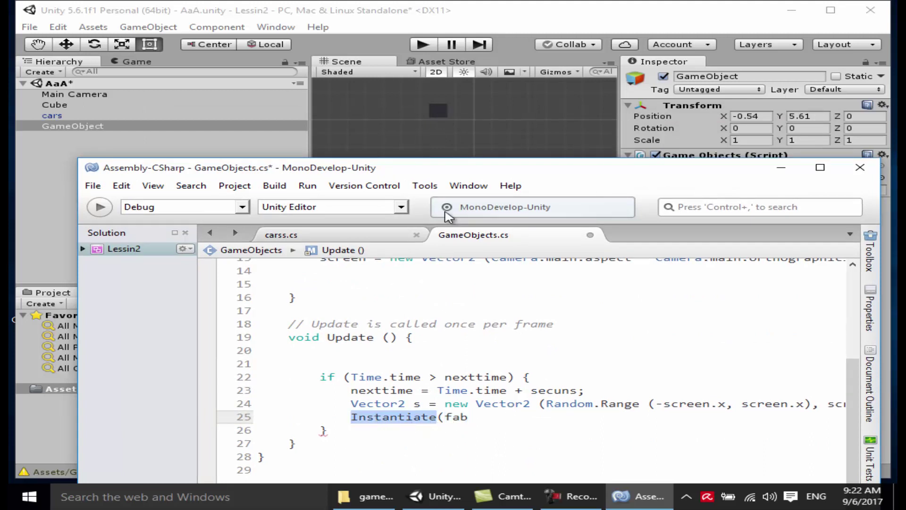
{"action": "left_click", "coordinate": [491, 421]}
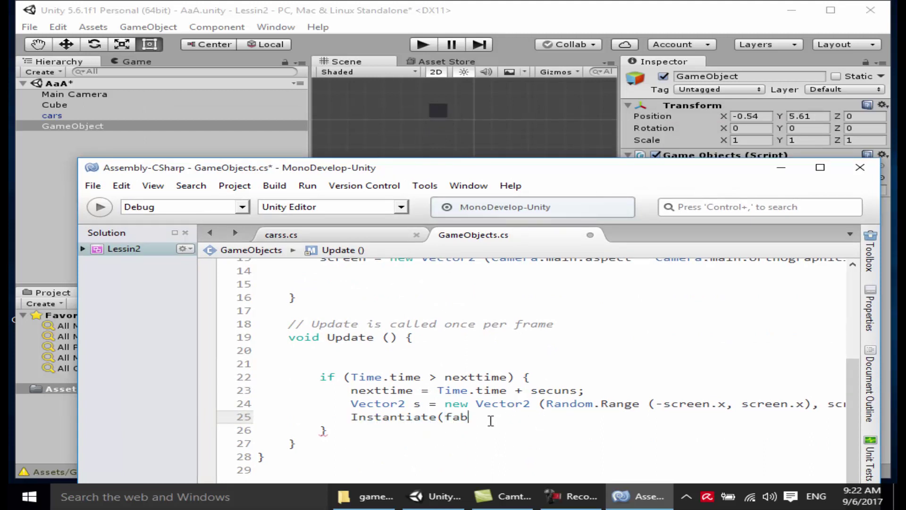
{"action": "type", "text": ","}
{"action": "type", "text": "s"}
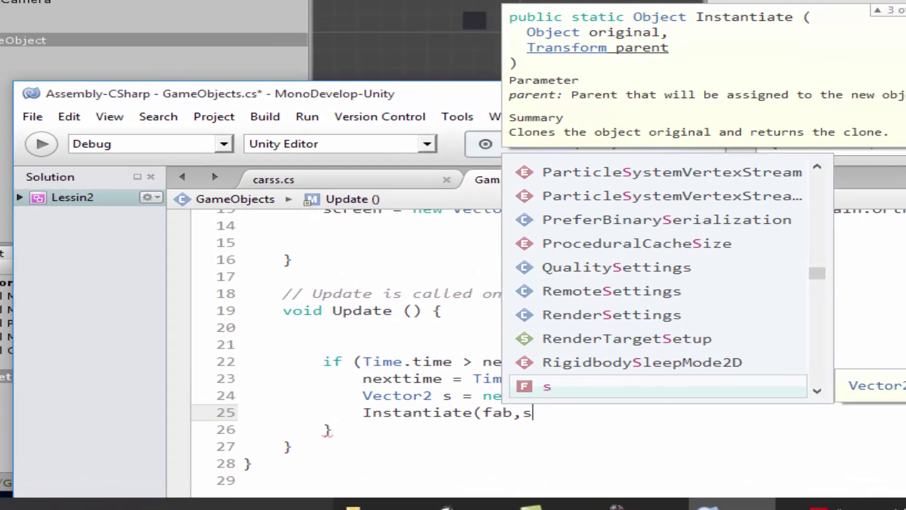
{"action": "type", "text": ","}
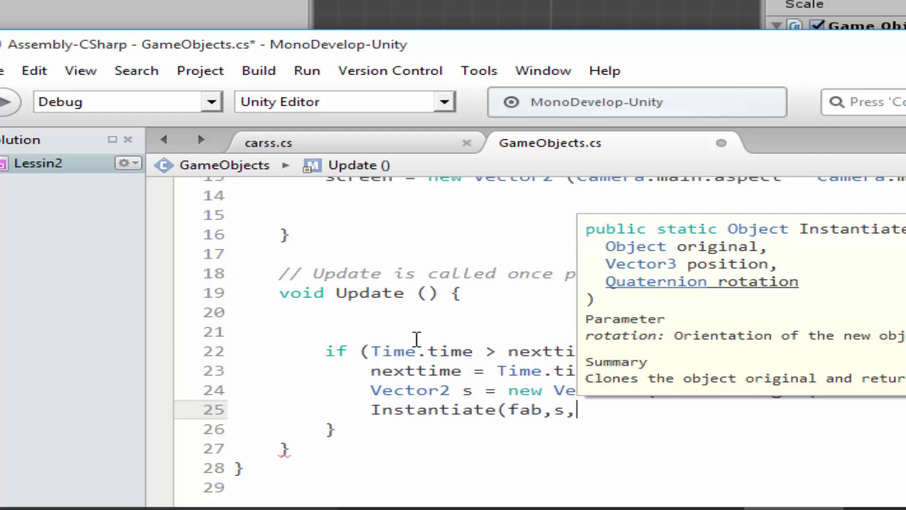
{"action": "left_click", "coordinate": [416, 338]}
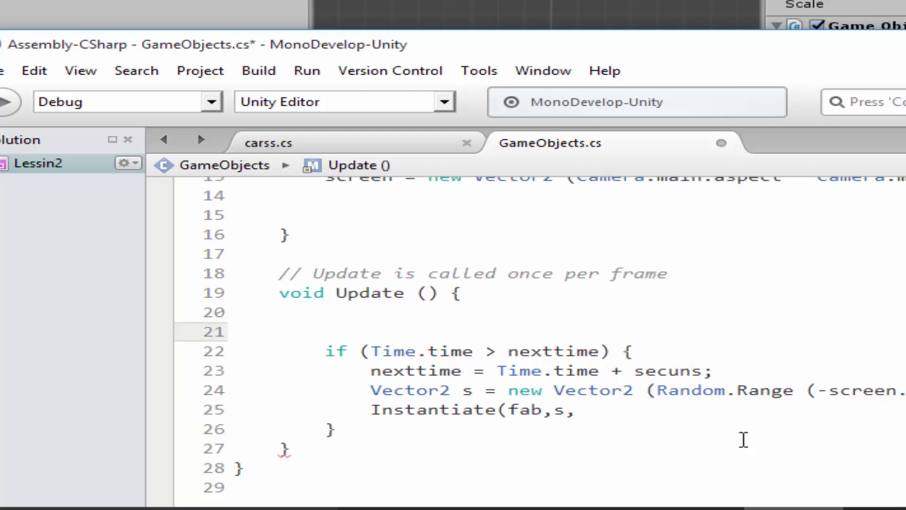
{"action": "left_click", "coordinate": [604, 425]}
{"action": "left_click", "coordinate": [604, 415]}
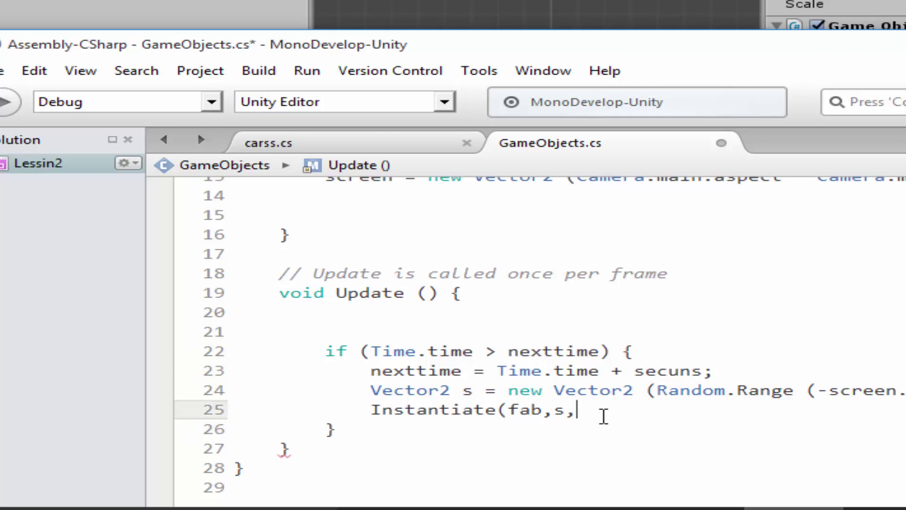
Finish the call with Quaternion.identity); and save GameObjects.cs
{"action": "type", "text": "Qua"}
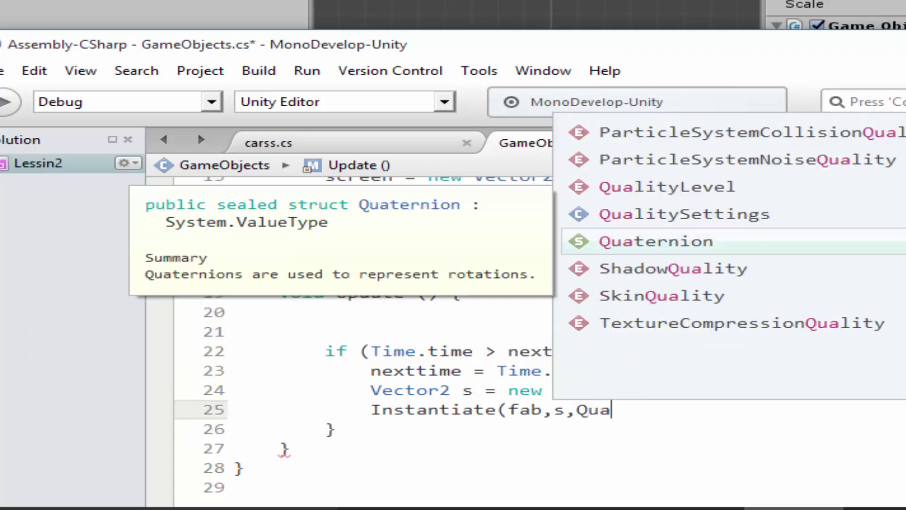
{"action": "double_click", "coordinate": [642, 245]}
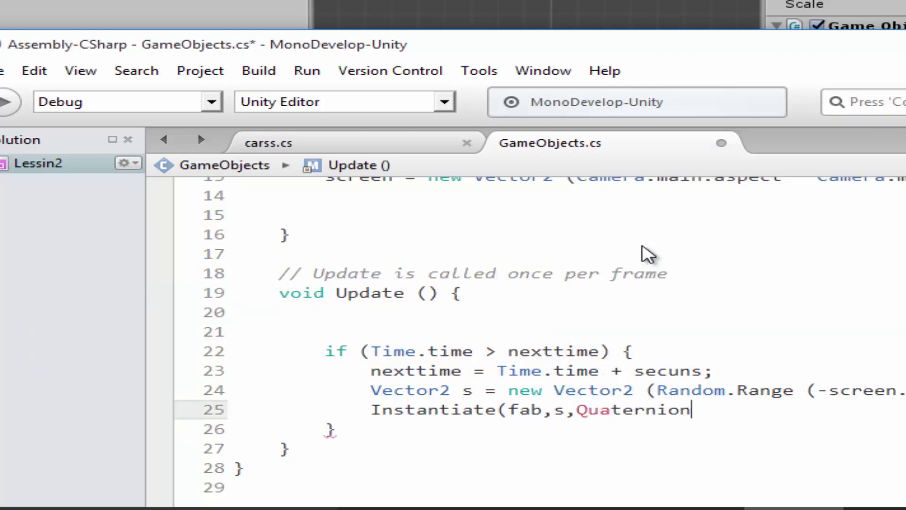
{"action": "type", "text": ".i"}
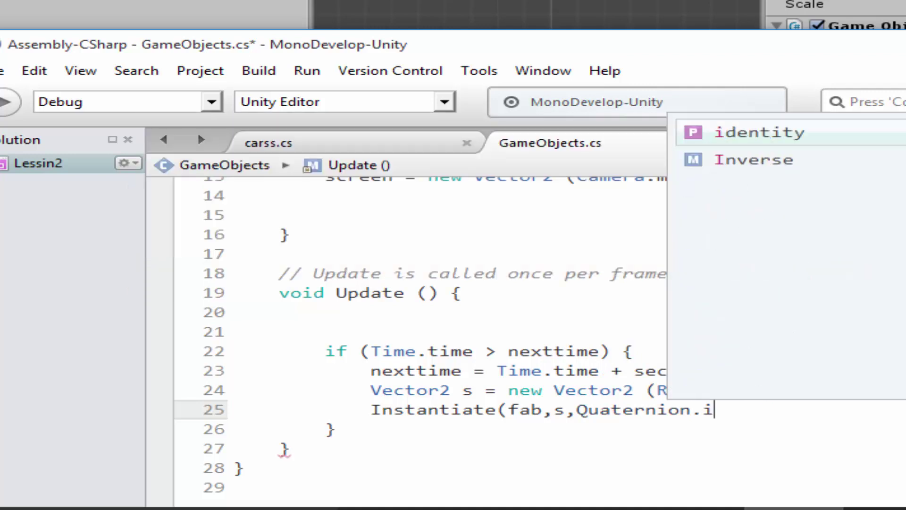
{"action": "type", "text": "n"}
{"action": "key", "text": "BackSpace"}
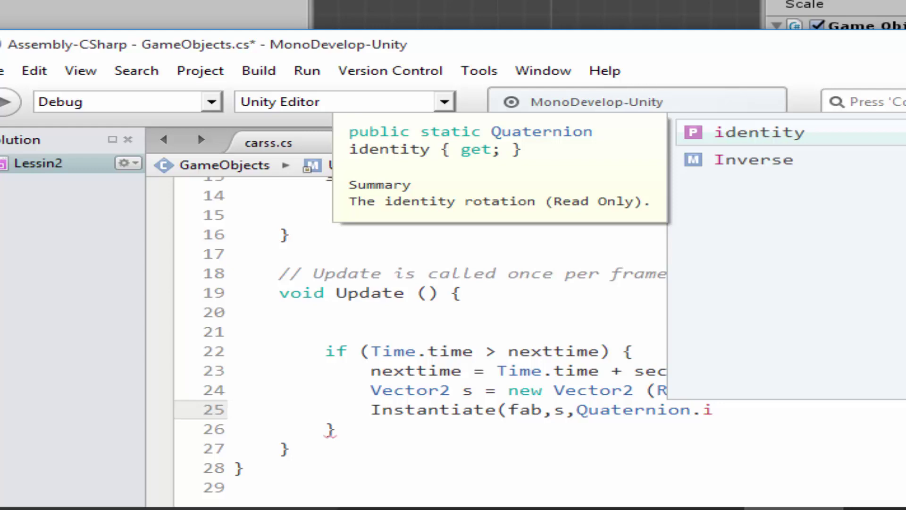
{"action": "type", "text": "d"}
{"action": "key", "text": "Return"}
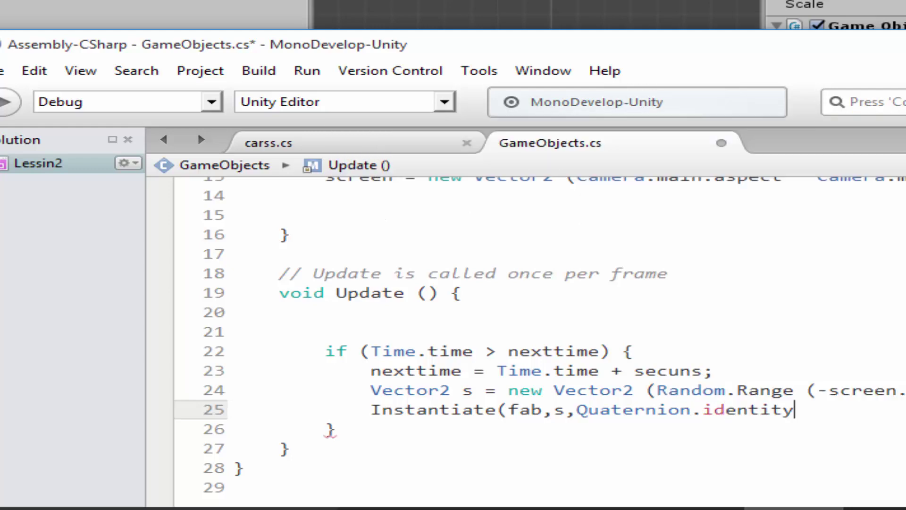
{"action": "type", "text": ");"}
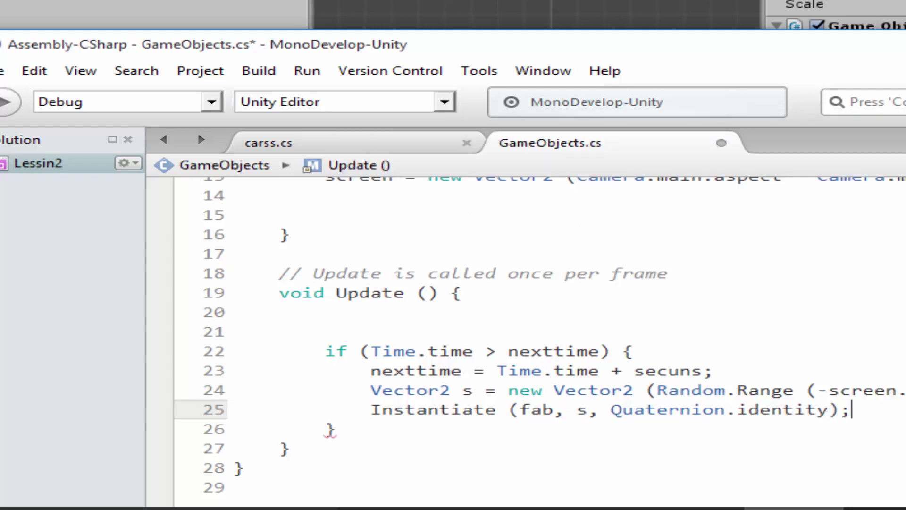
{"action": "key", "text": "ctrl+s"}
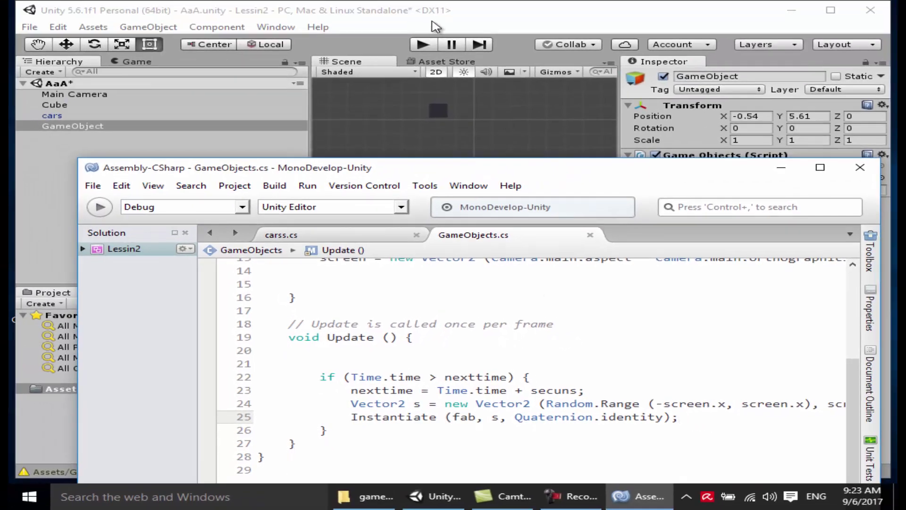
Play the scene in Unity to watch cars spawn, stop it, and select the cars prefab
{"action": "left_click", "coordinate": [435, 26]}
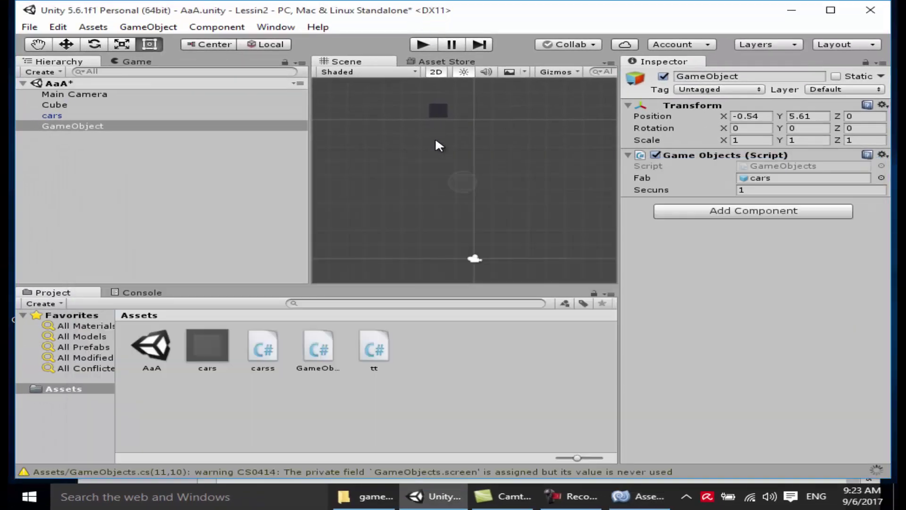
{"action": "left_click", "coordinate": [423, 45]}
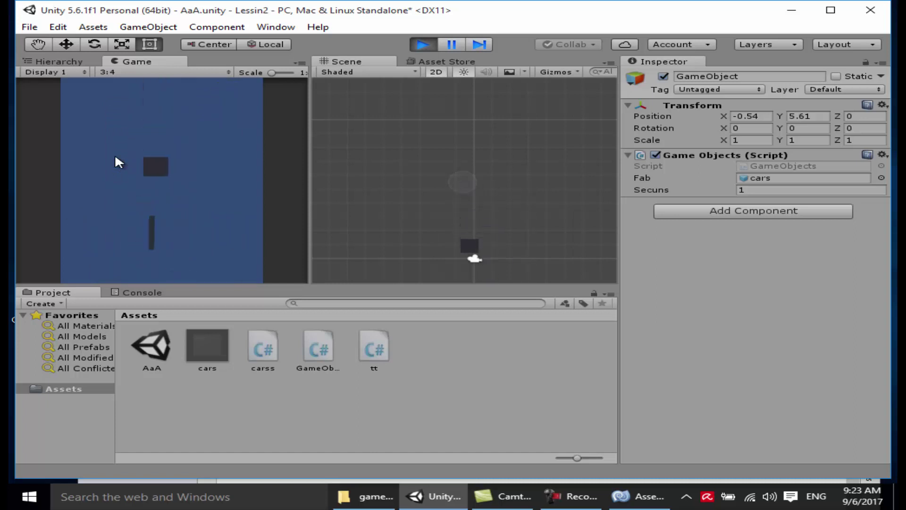
{"action": "key", "text": "Right"}
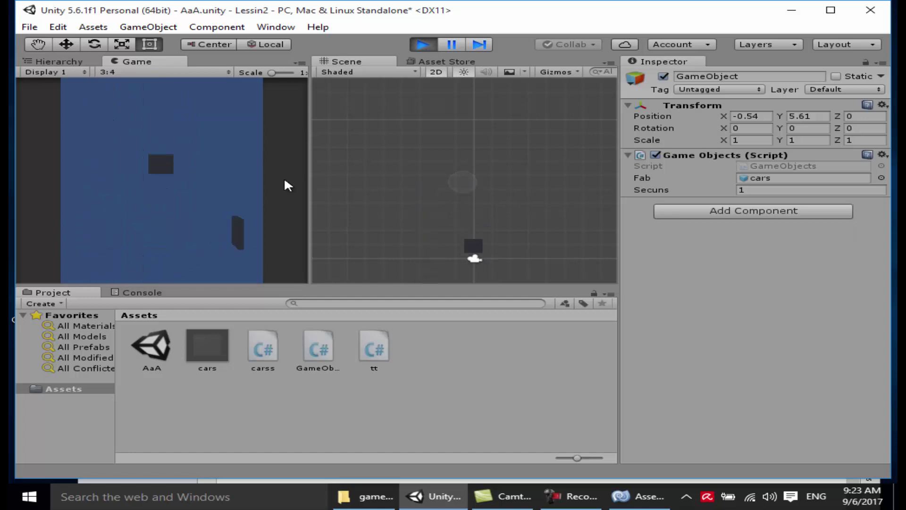
{"action": "key", "text": "ctrl+p"}
{"action": "left_click", "coordinate": [215, 347]}
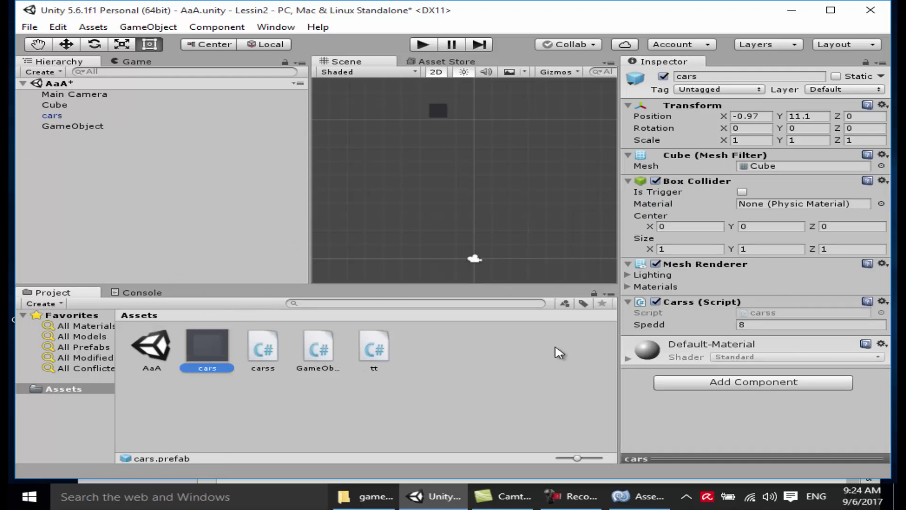
Set the cars prefab's Spedd to 100 and test-play the scene
{"action": "left_click", "coordinate": [755, 324]}
{"action": "type", "text": "1"}
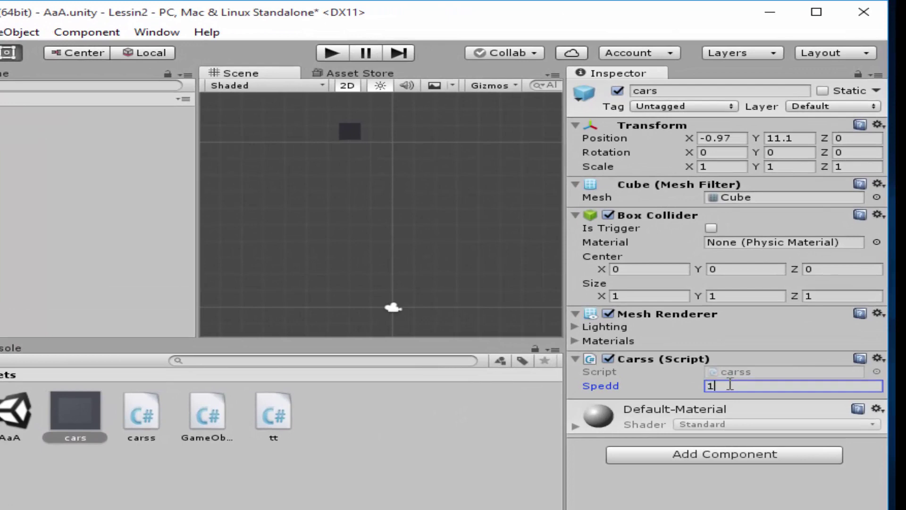
{"action": "type", "text": "00"}
{"action": "left_click", "coordinate": [330, 52]}
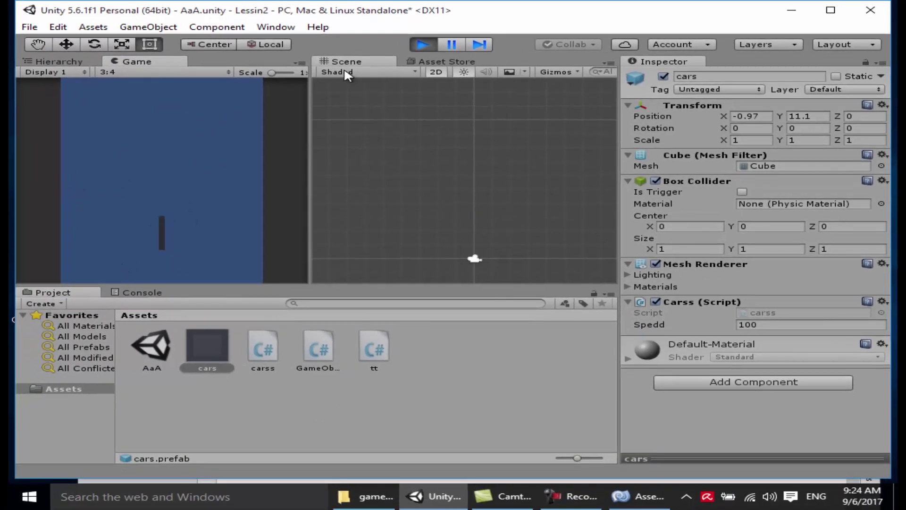
{"action": "left_click", "coordinate": [427, 45]}
Change Spedd to 15 and test-play the scene again
{"action": "left_click", "coordinate": [755, 324]}
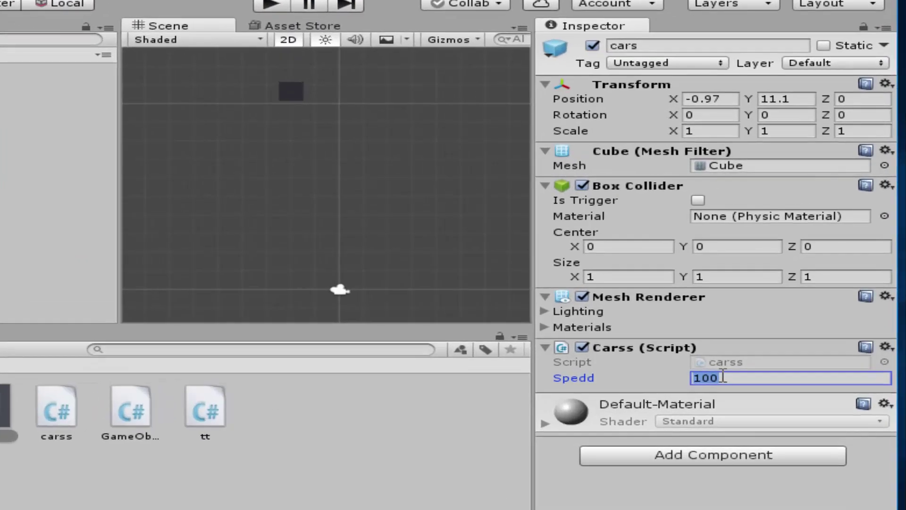
{"action": "type", "text": "15"}
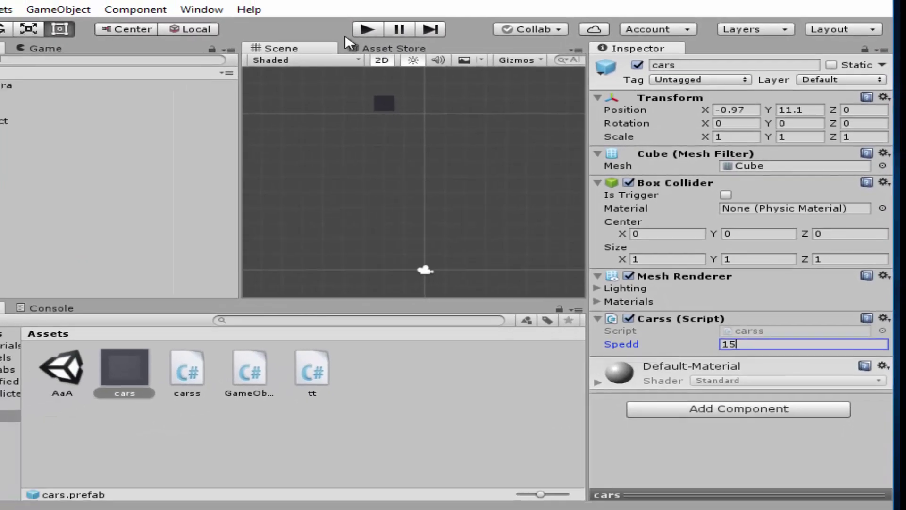
{"action": "left_click", "coordinate": [422, 45]}
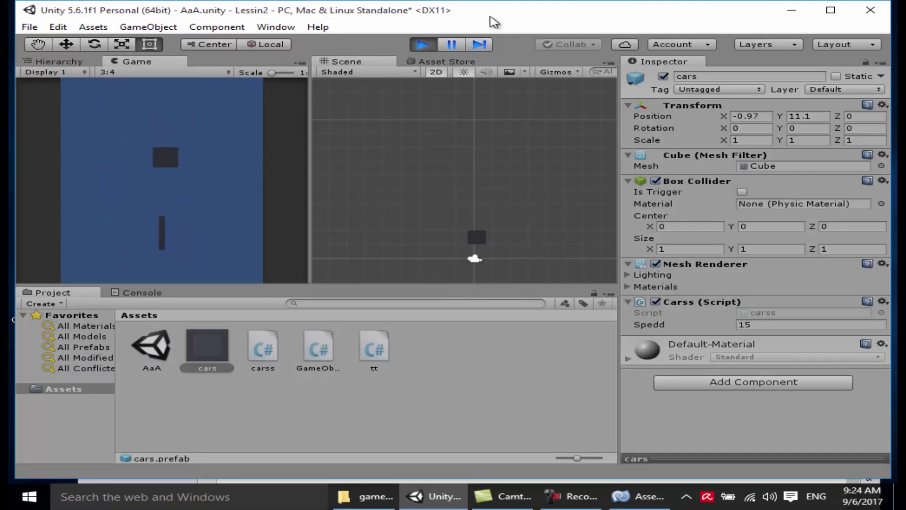
{"action": "left_click", "coordinate": [421, 45]}
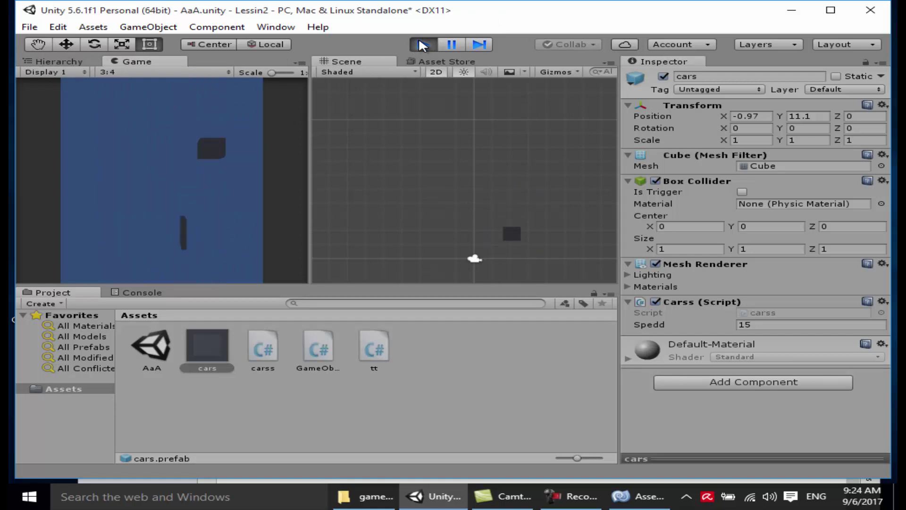
Change the cars prefab's Spedd field to 25, run a test play, then stop it
{"action": "left_click", "coordinate": [423, 45]}
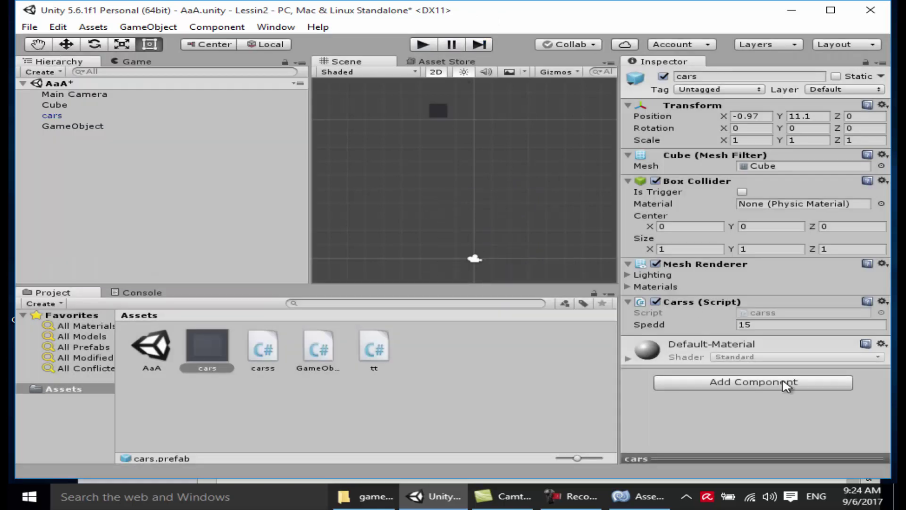
{"action": "left_click", "coordinate": [767, 325]}
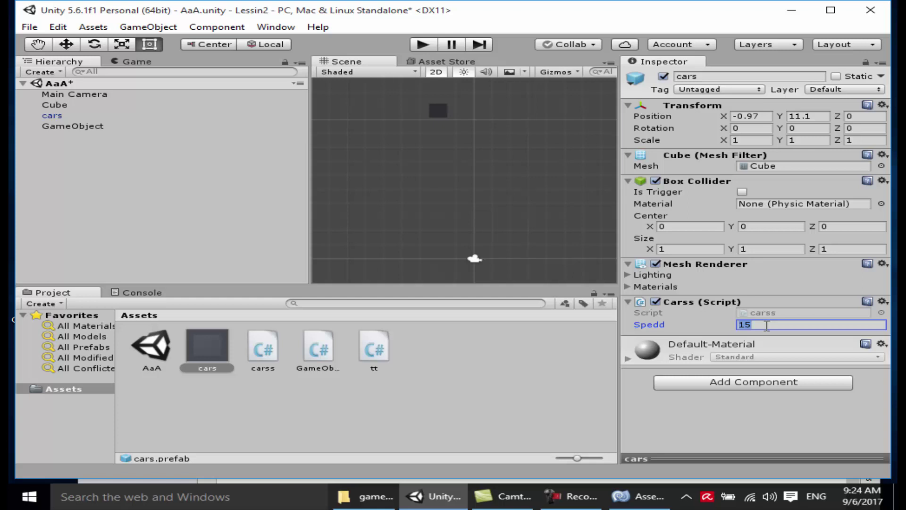
{"action": "type", "text": "25"}
{"action": "left_click", "coordinate": [424, 46]}
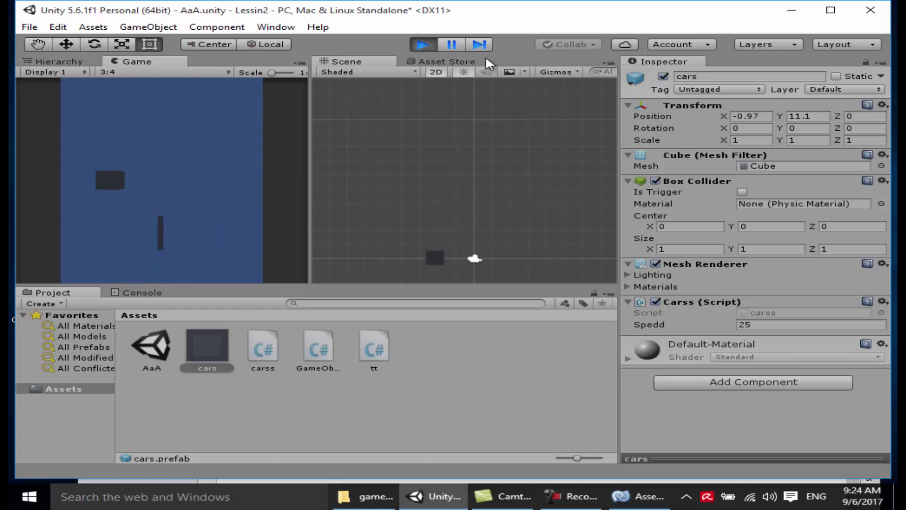
{"action": "left_click", "coordinate": [423, 45]}
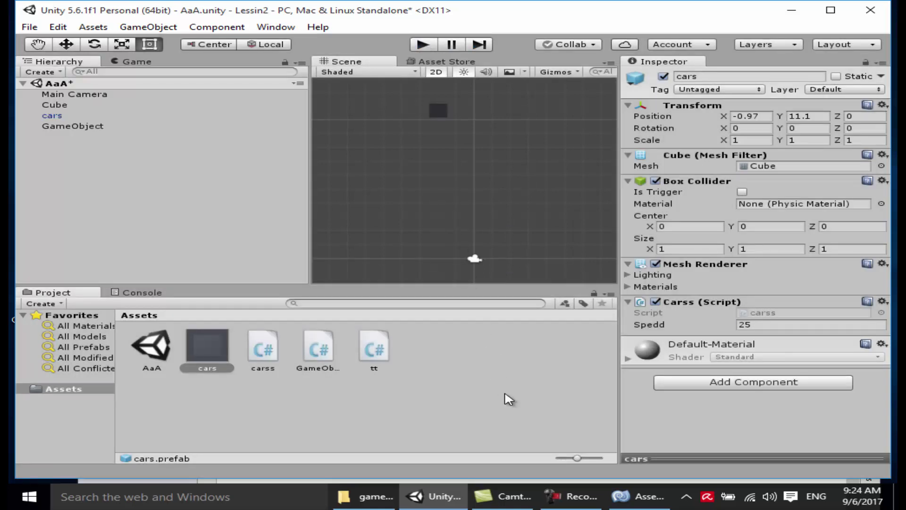
{"action": "mouse_move", "coordinate": [567, 491]}
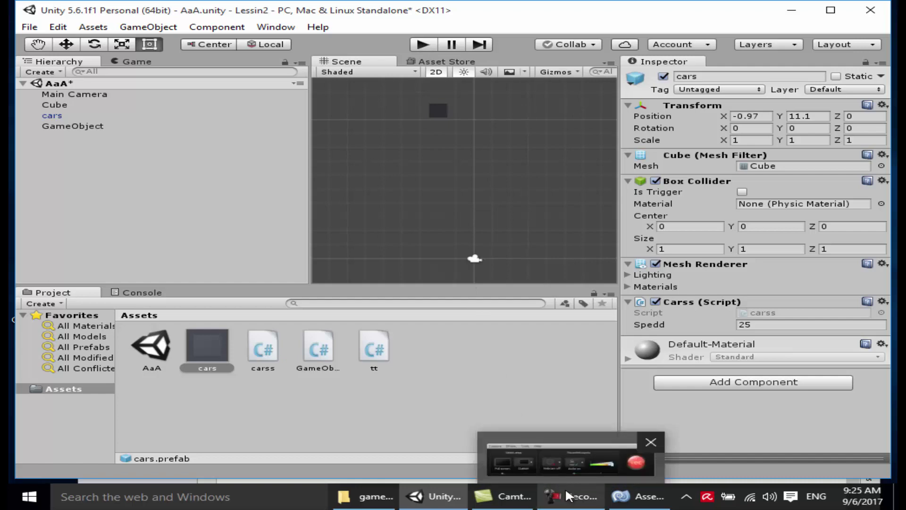